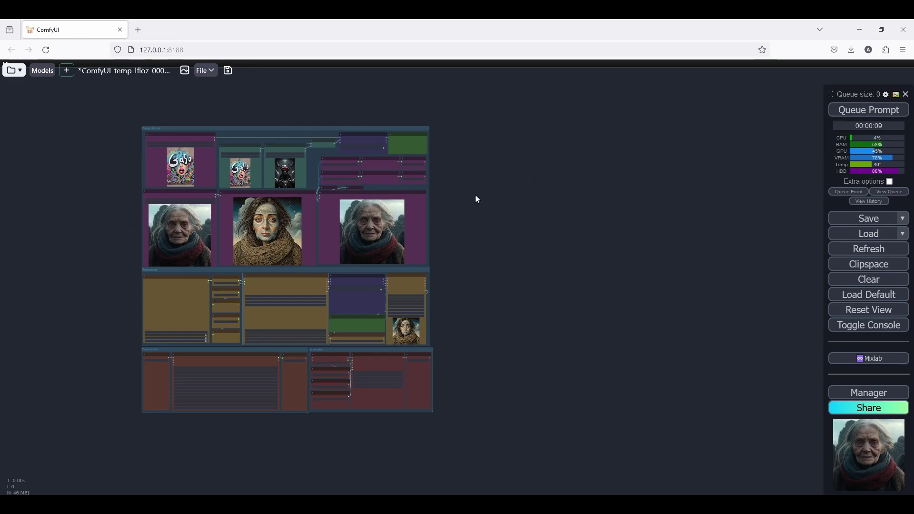
scroll(452, 247, "up", 6)
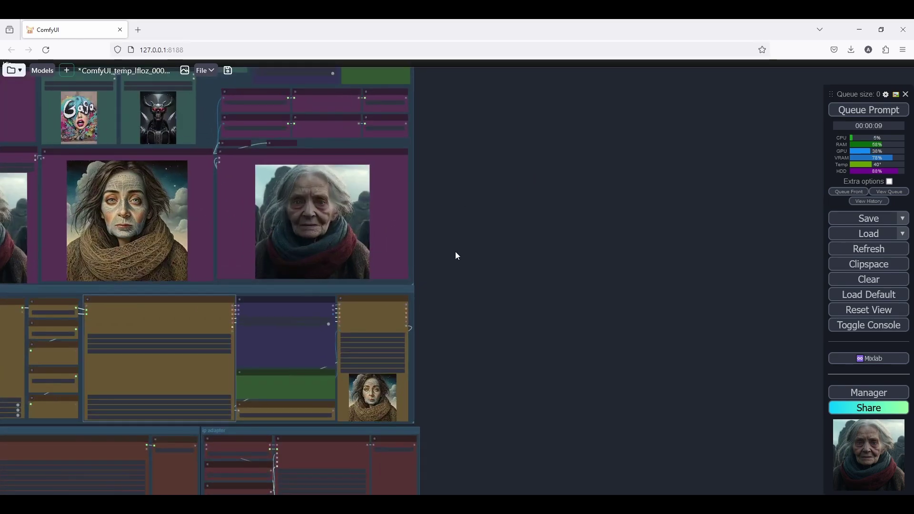
scroll(507, 294, "down", 7)
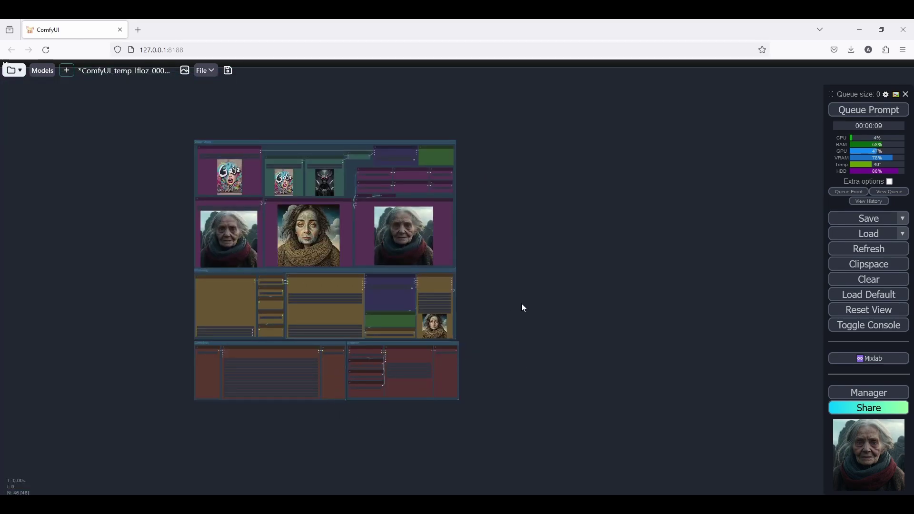
scroll(459, 319, "up", 2)
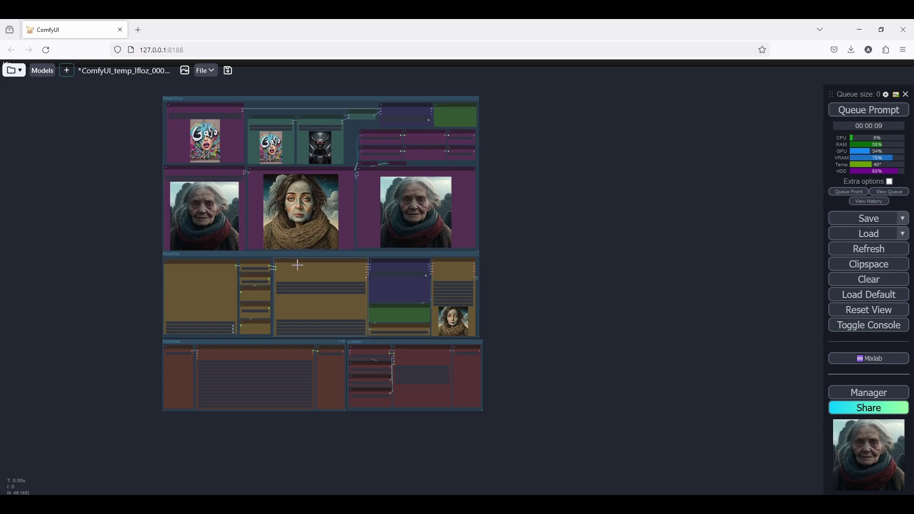
scroll(243, 262, "up", 4)
scroll(257, 264, "down", 4)
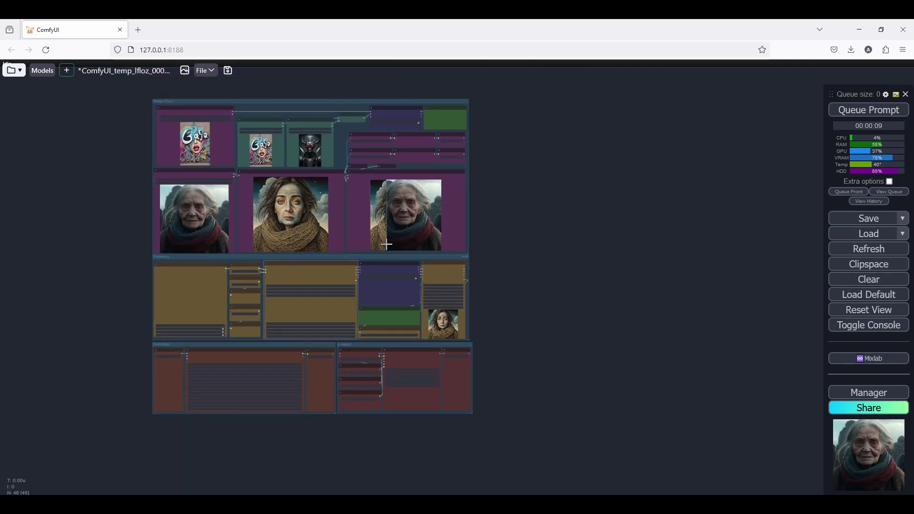
mouse_move(501, 236)
left_mouse_down()
mouse_move(510, 204)
mouse_move(493, 250)
left_mouse_up()
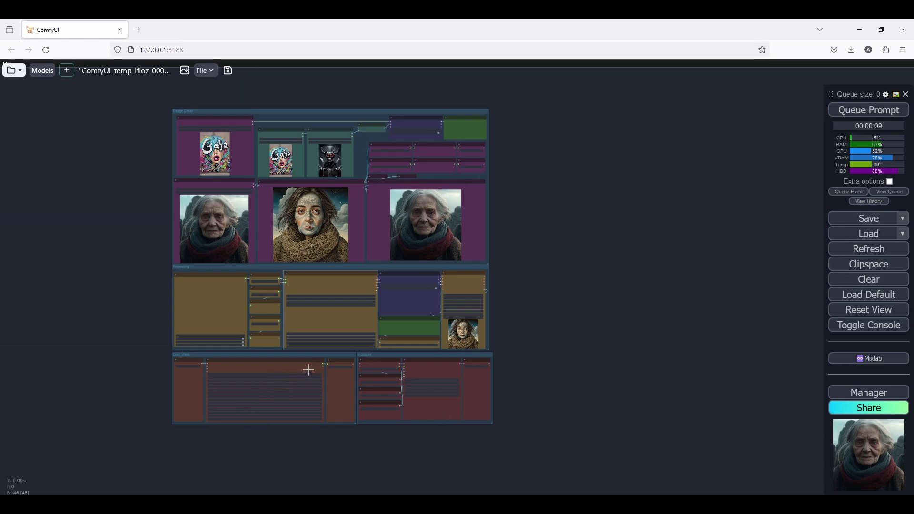
Step: Examine the ControlNets group, focusing on the model chosen for the first ControlNet in the CR Multi-ControlNet Stack node
scroll(265, 386, "up", 1)
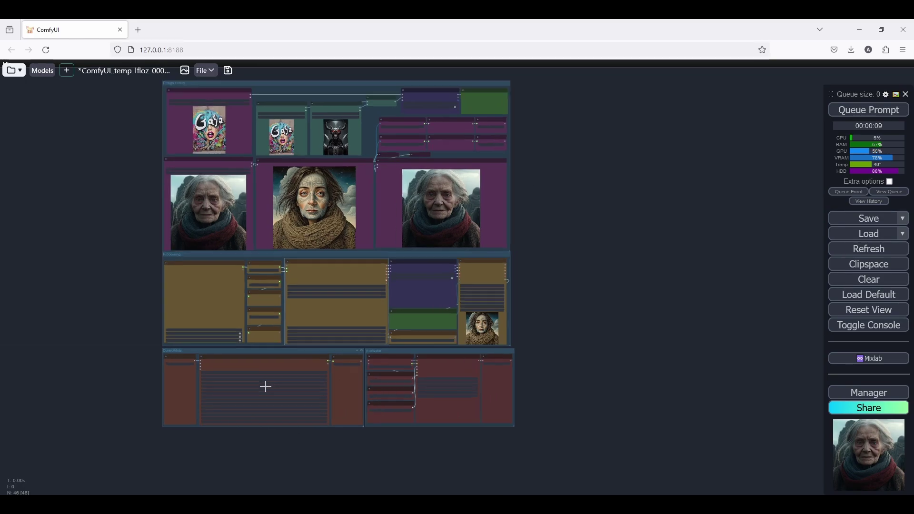
scroll(311, 389, "up", 1)
scroll(475, 385, "up", 1)
scroll(158, 481, "up", 1)
scroll(367, 406, "up", 1)
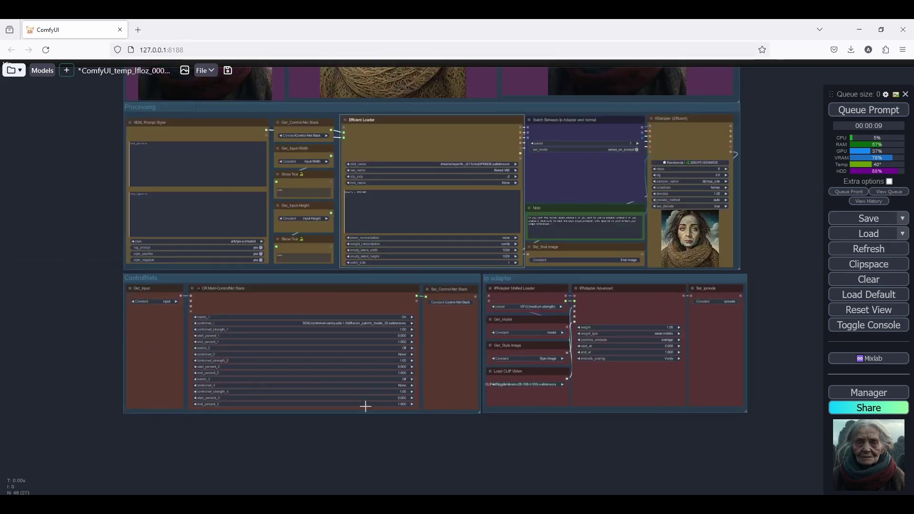
scroll(267, 421, "up", 2)
scroll(267, 420, "up", 1)
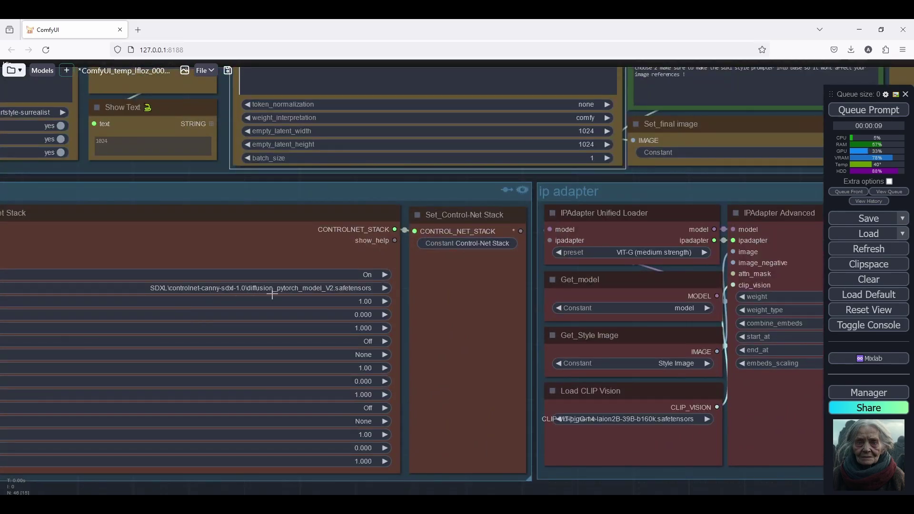
scroll(292, 287, "up", 3)
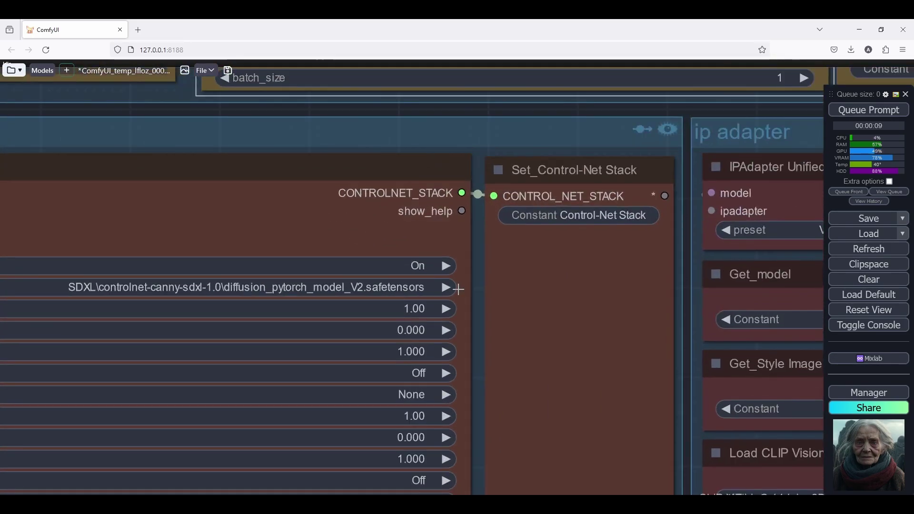
Step: Search the manager's installable models for "xinsir" and close the manager after viewing the list
left_click(884, 398)
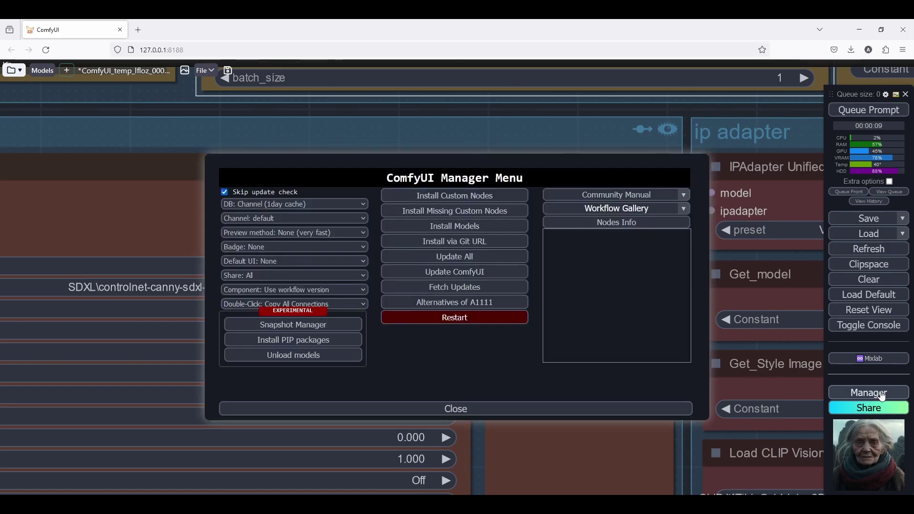
left_click(468, 227)
left_click(694, 119)
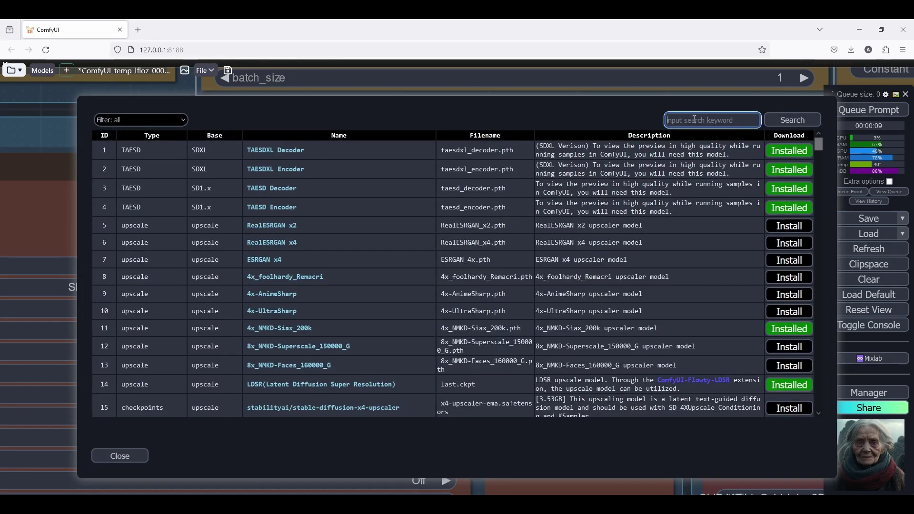
type("xinsir")
key("Return")
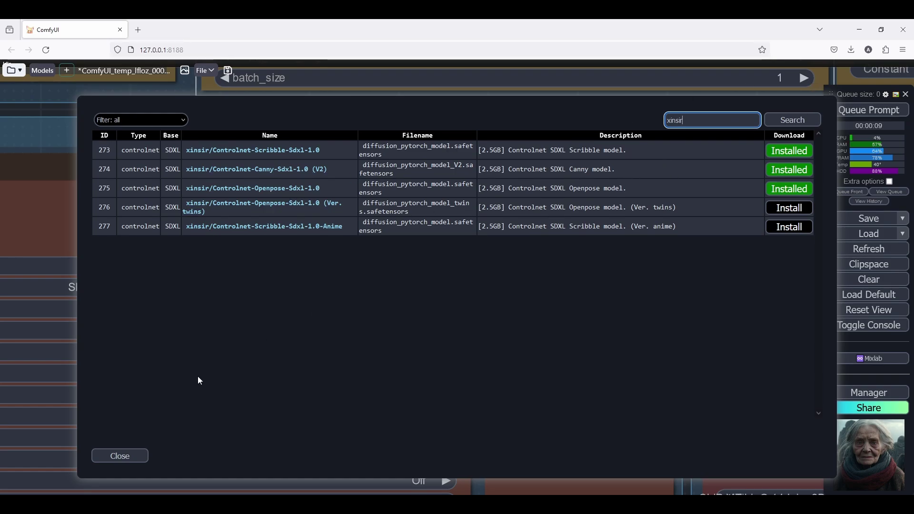
left_click(119, 456)
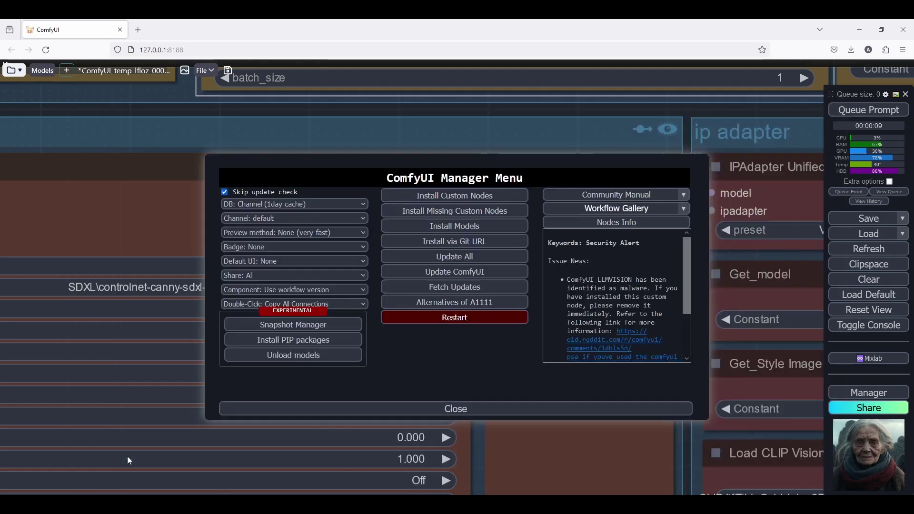
left_click(448, 410)
Step: Examine the Processing group, including the Efficient Loader's checkpoint settings and the SDXL Prompt Styler's prompt and style fields
scroll(325, 237, "down", 6)
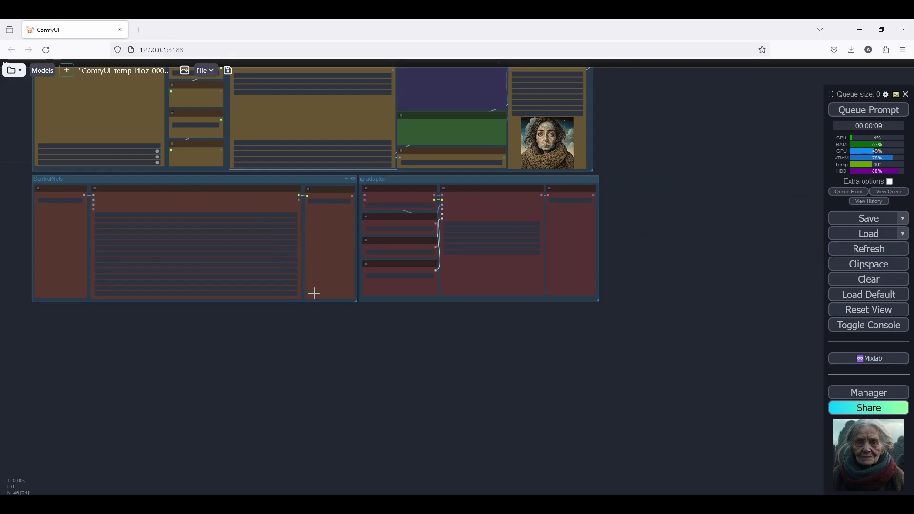
left_click_drag(336, 320, 356, 359)
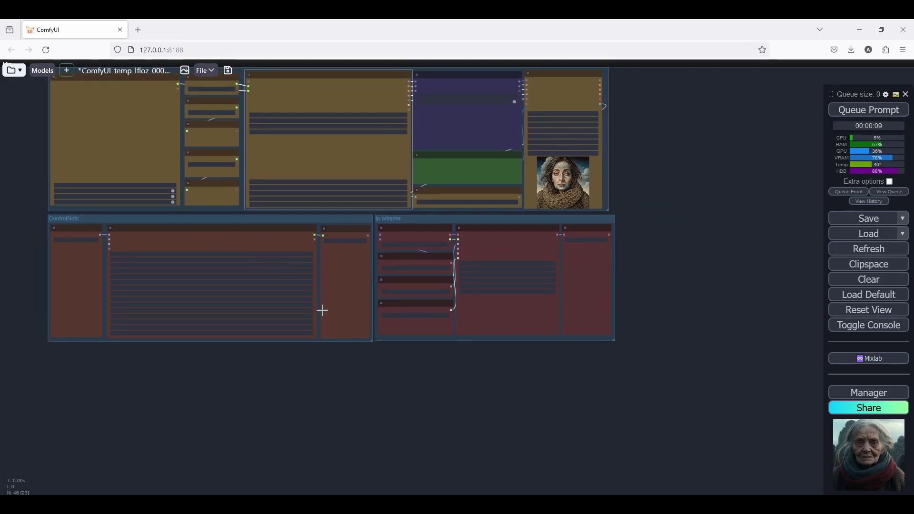
scroll(348, 249, "up", 2)
scroll(367, 242, "down", 1)
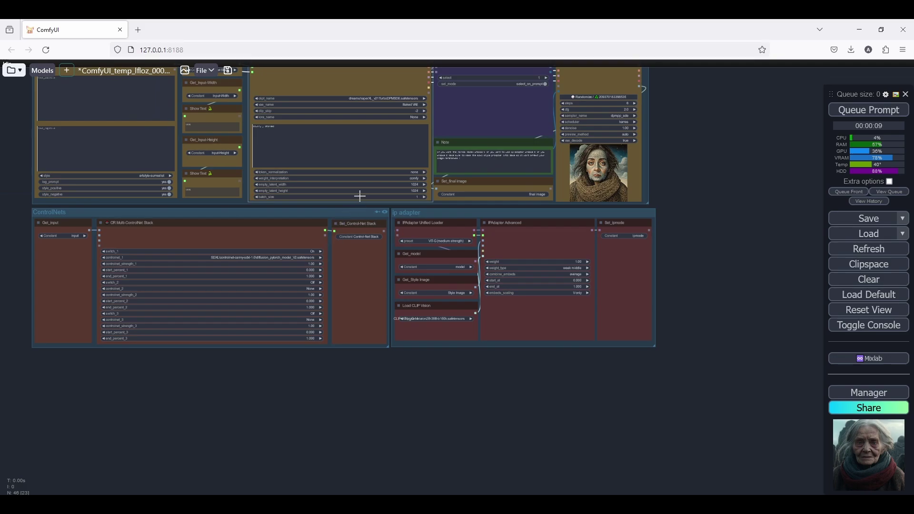
left_click_drag(359, 198, 260, 249)
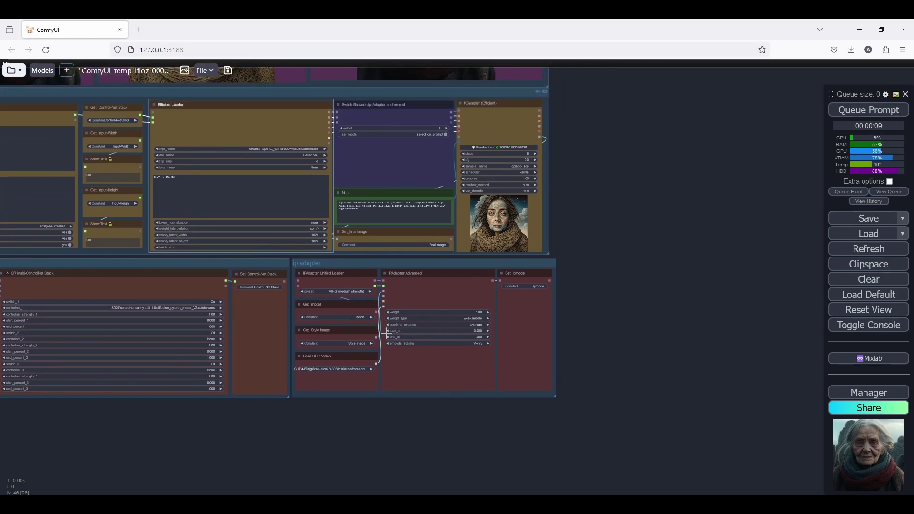
left_click_drag(337, 300, 443, 376)
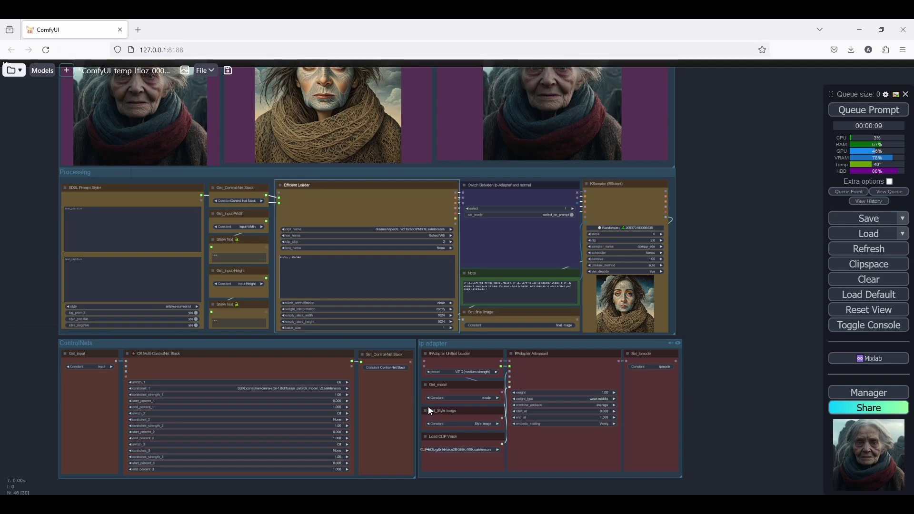
scroll(359, 184, "up", 6)
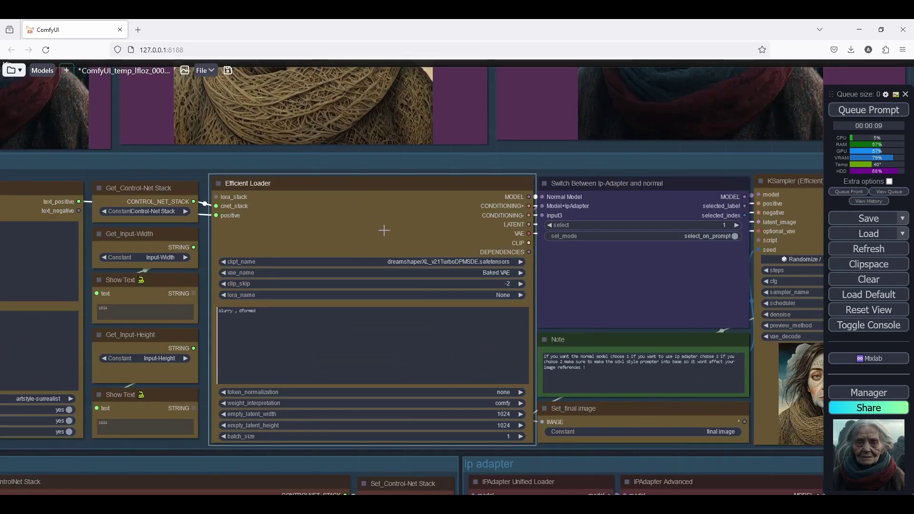
scroll(304, 159, "down", 3)
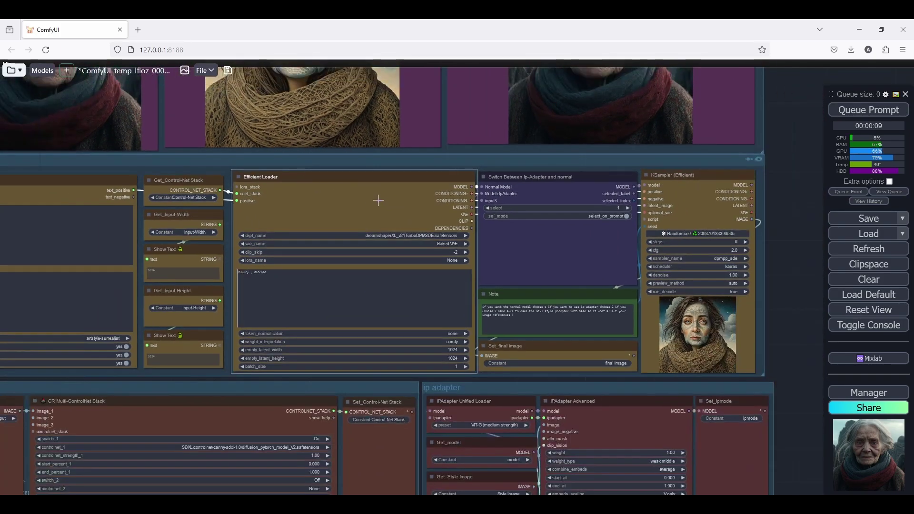
left_click_drag(378, 198, 311, 180)
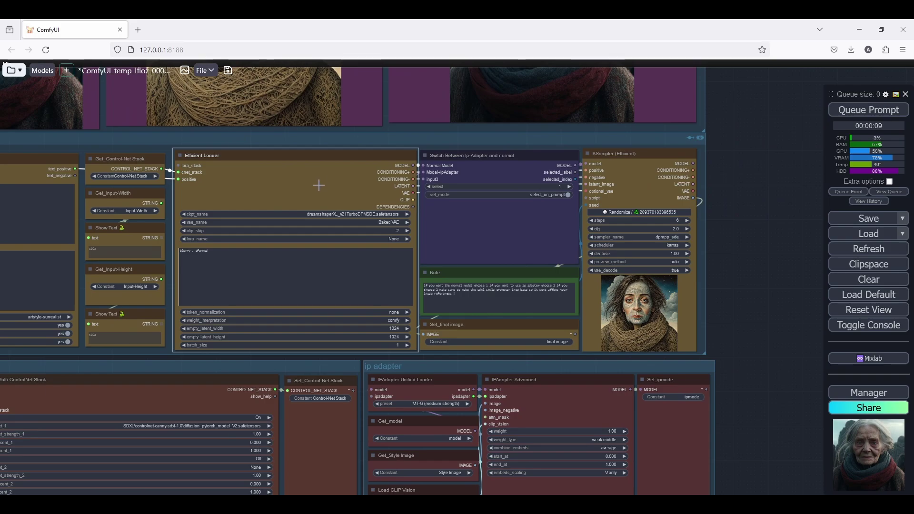
left_click_drag(216, 193, 334, 172)
left_click_drag(150, 141, 214, 149)
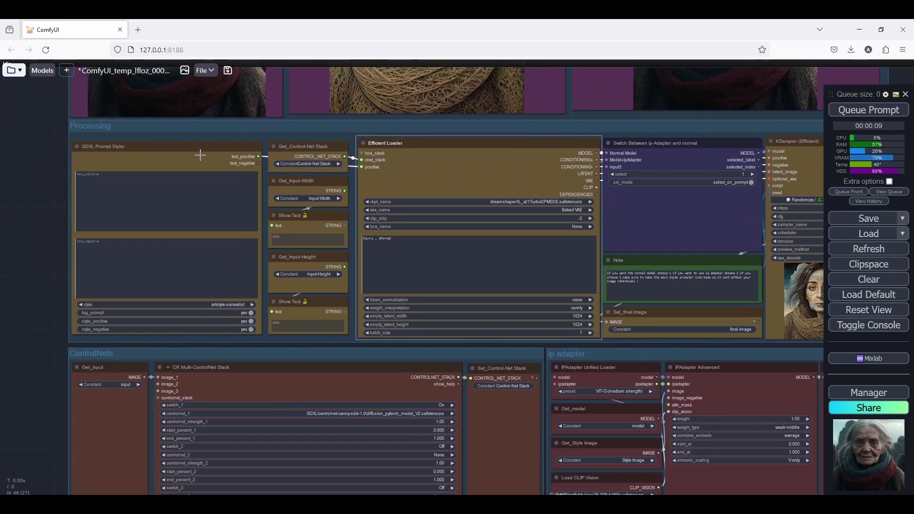
scroll(28, 157, "up", 5)
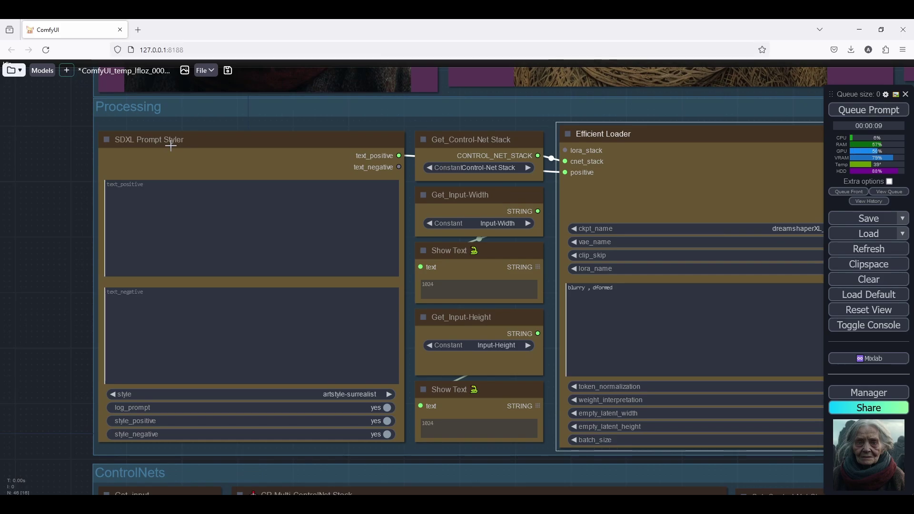
scroll(58, 148, "down", 5)
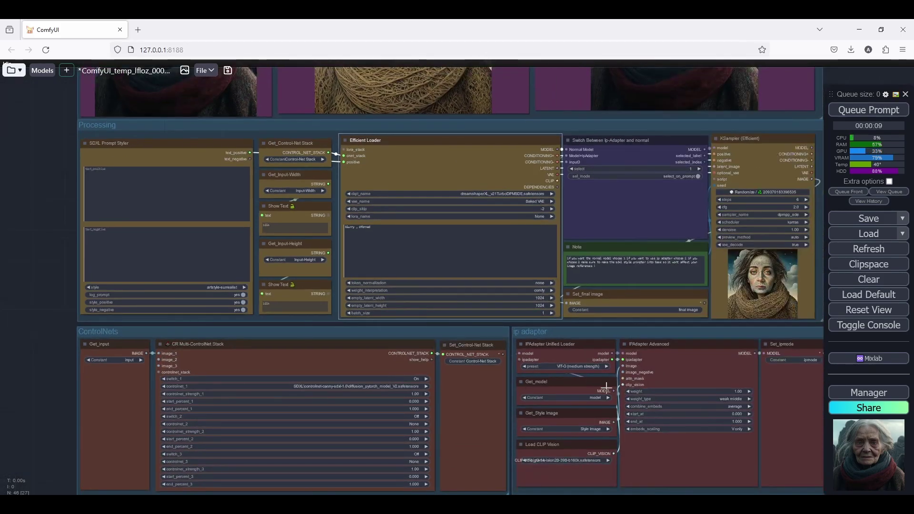
Step: Examine the ip adapter group's Unified Loader, CLIP Vision and IPAdapter Advanced settings, and return to the workflow overview
left_click_drag(590, 340, 384, 284)
scroll(383, 284, "up", 5)
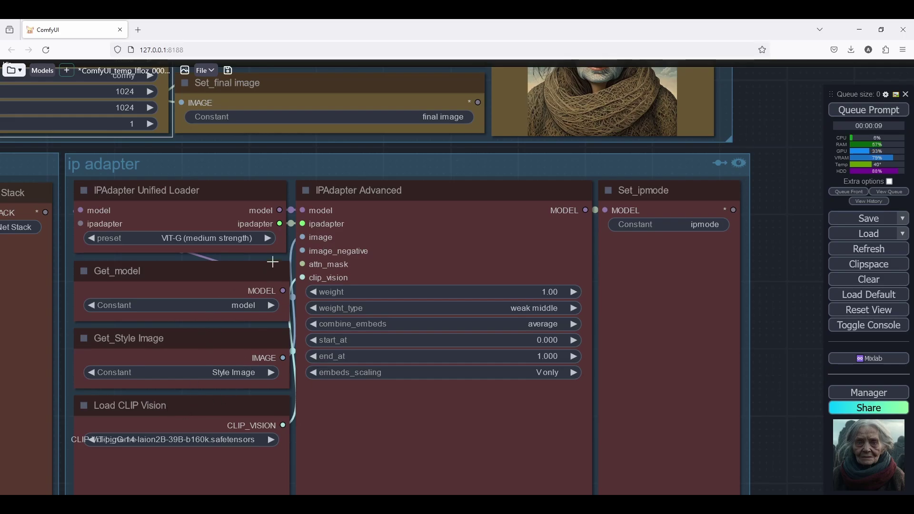
scroll(297, 258, "down", 1)
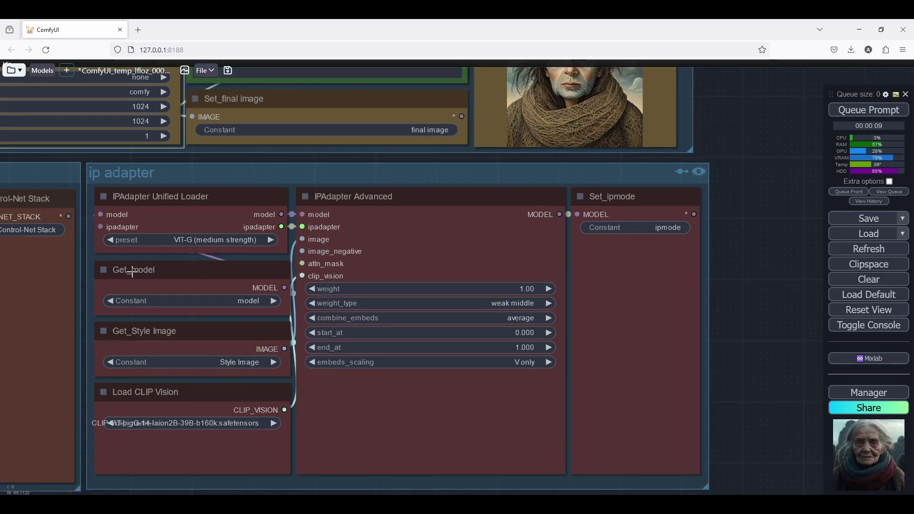
scroll(238, 264, "down", 5)
scroll(306, 241, "down", 5)
scroll(318, 392, "up", 5)
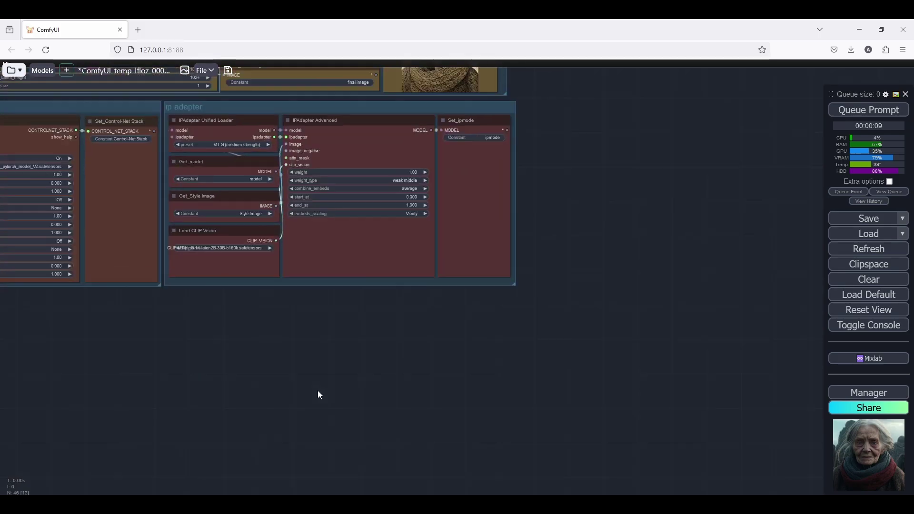
scroll(260, 381, "up", 2)
scroll(215, 170, "down", 10)
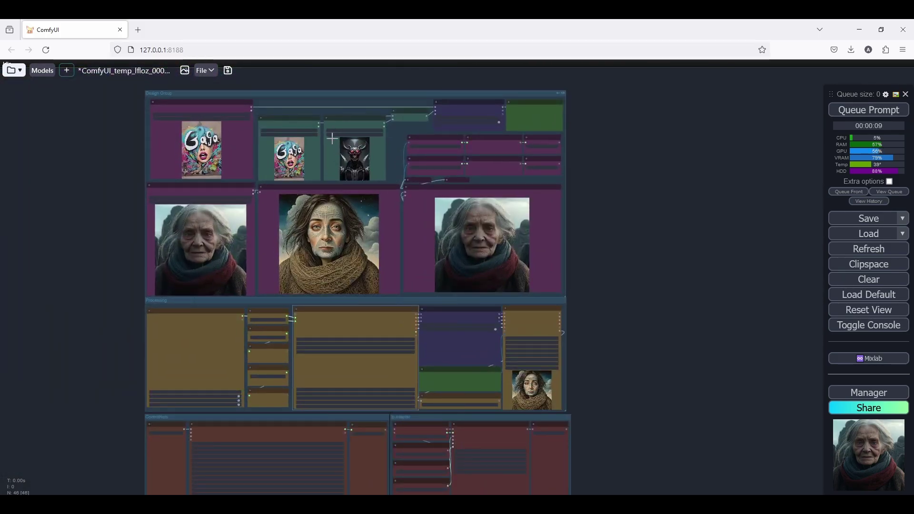
Step: Set the select value of the Switch Between Ip-Adapter and normal node to 2 and back to 1
scroll(446, 306, "up", 10)
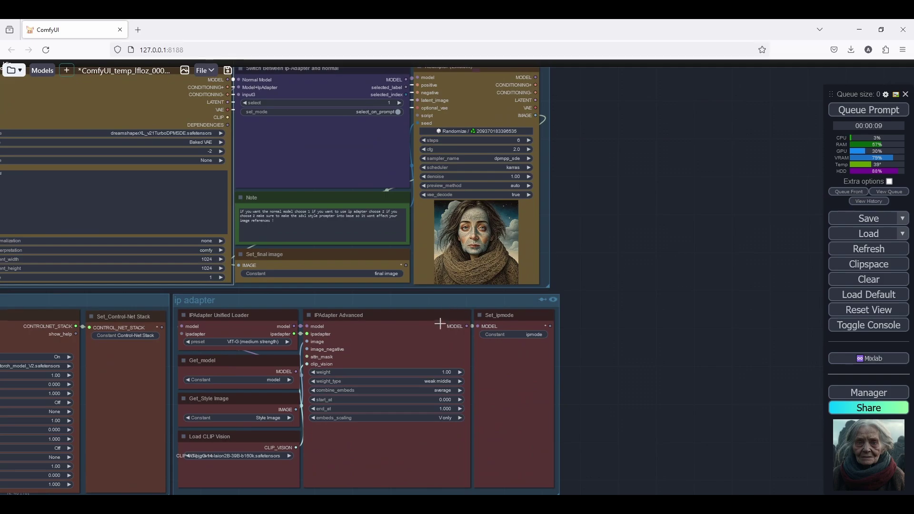
scroll(446, 305, "down", 3)
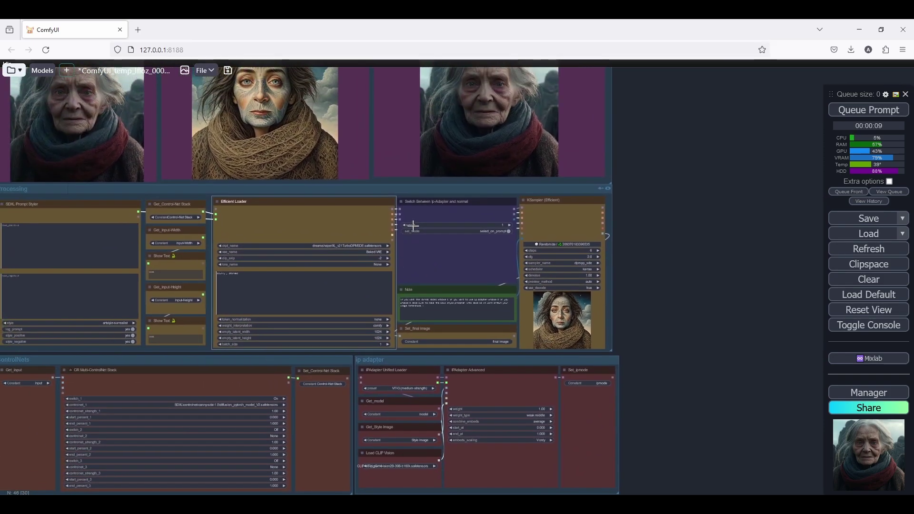
scroll(309, 208, "up", 5)
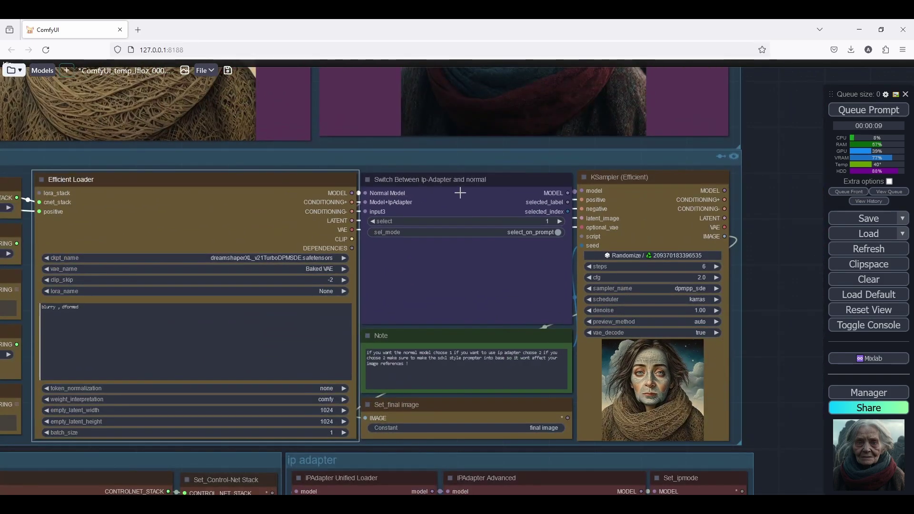
scroll(459, 190, "up", 3)
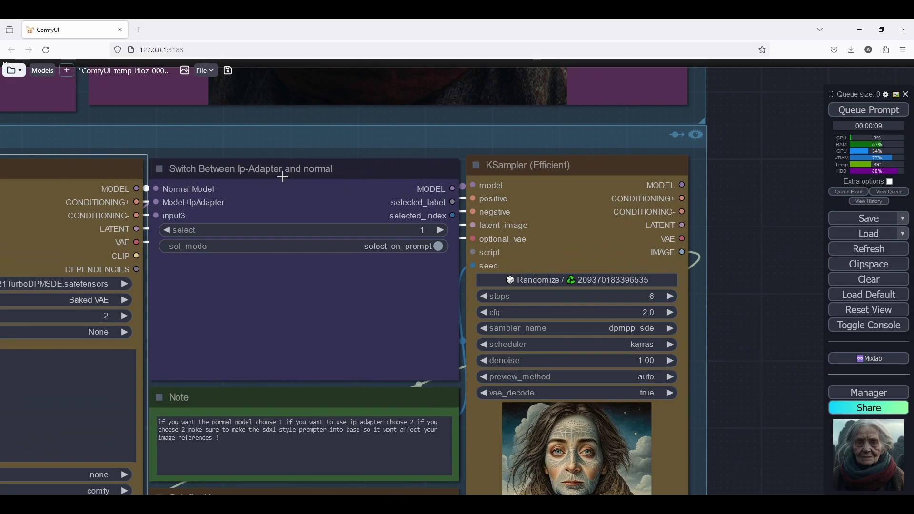
scroll(391, 190, "down", 1)
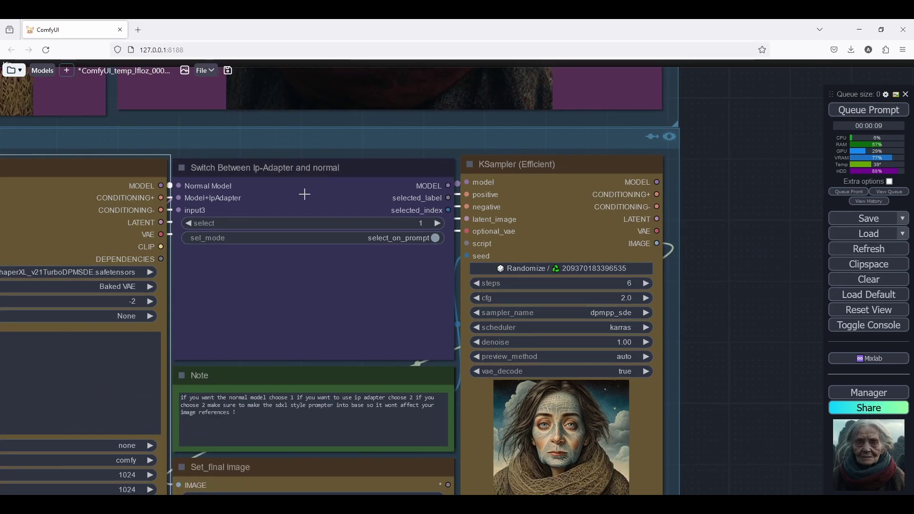
left_click(439, 223)
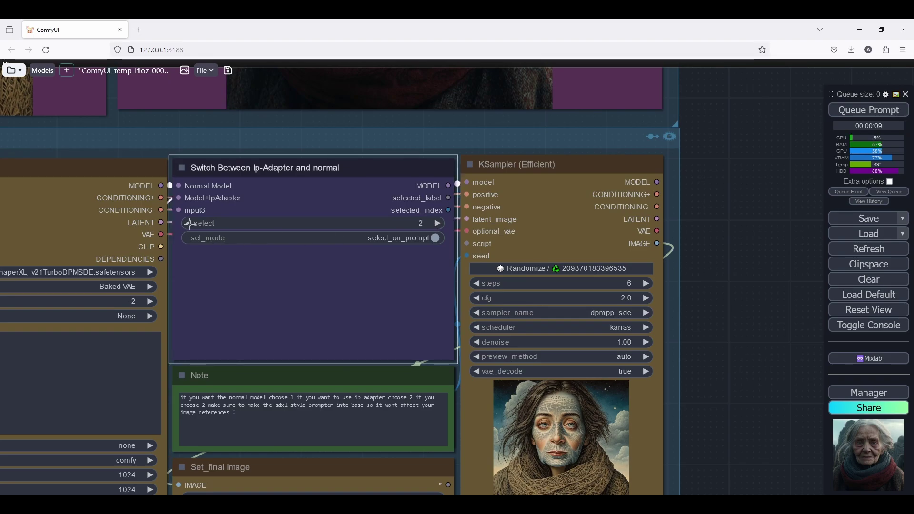
scroll(362, 230, "down", 3)
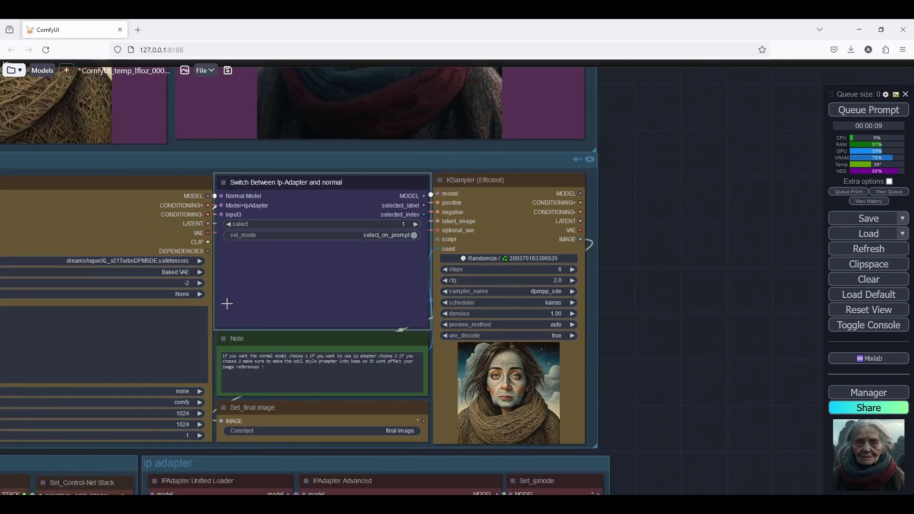
Step: Set the select value of the Switch Between Ip-Adapter and normal node to 2 for IP-Adapter mode
scroll(337, 322, "down", 7)
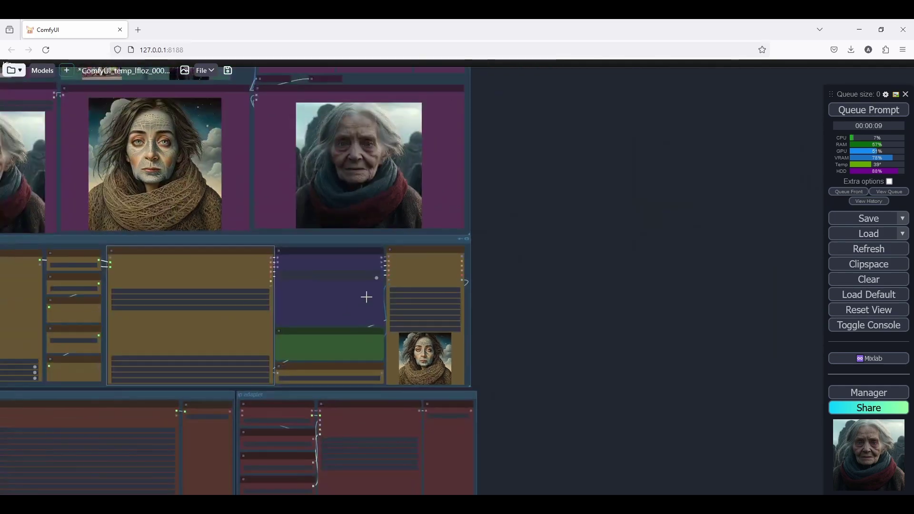
scroll(353, 296, "up", 7)
scroll(333, 238, "down", 5)
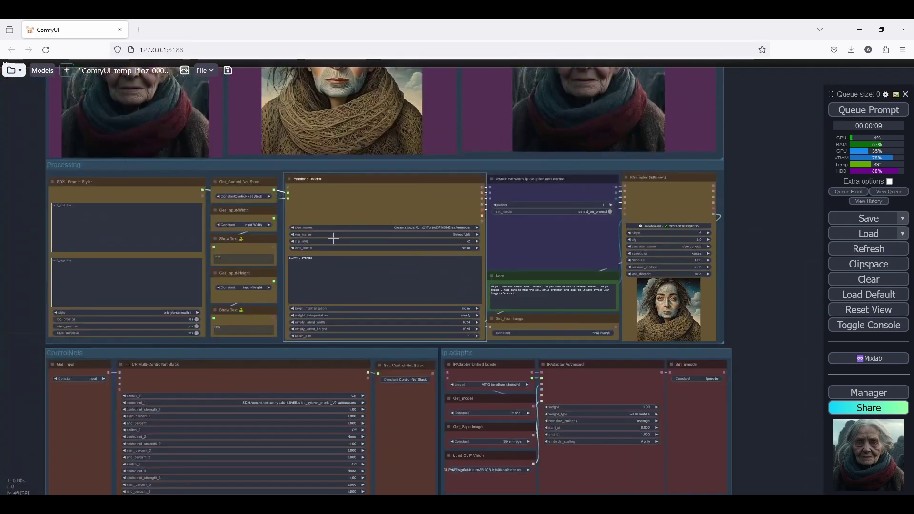
scroll(36, 313, "up", 6)
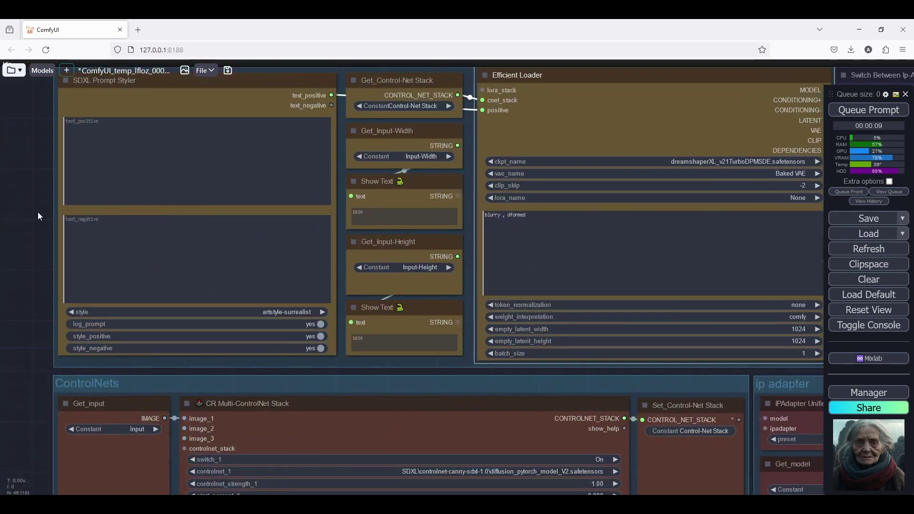
left_click_drag(36, 215, 18, 318)
scroll(18, 319, "down", 7)
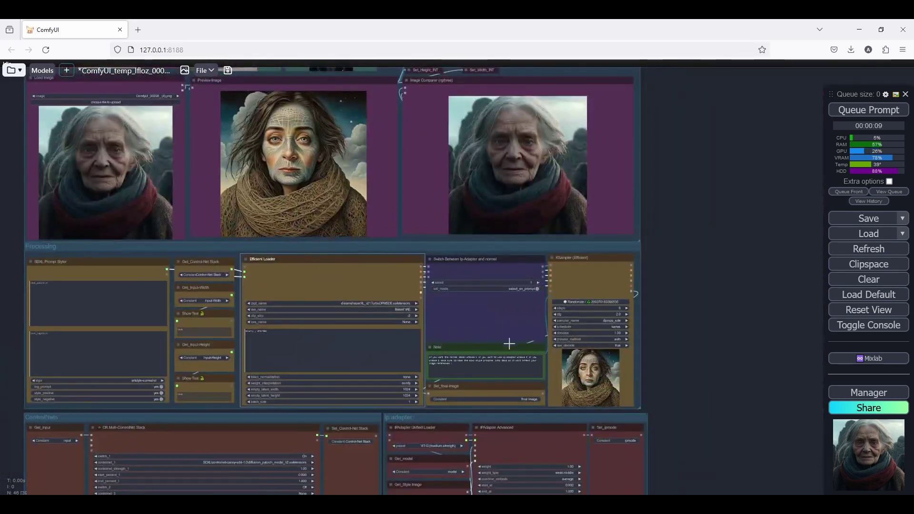
scroll(531, 292, "up", 6)
left_click(532, 293)
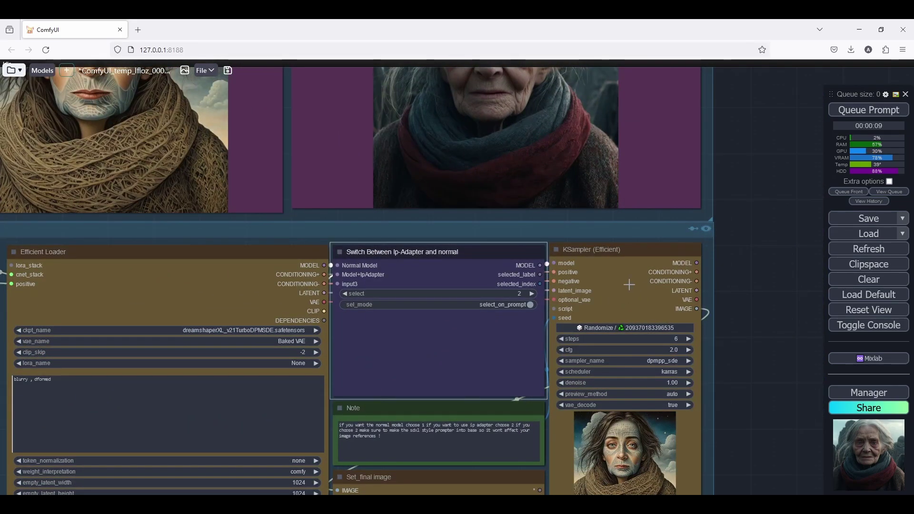
Step: Examine the Design Group's reference Load Image, Mix-Image-01, Mix-image-02 and Batch Images nodes
scroll(761, 248, "down", 6)
left_click_drag(758, 188, 721, 388)
scroll(215, 138, "up", 4)
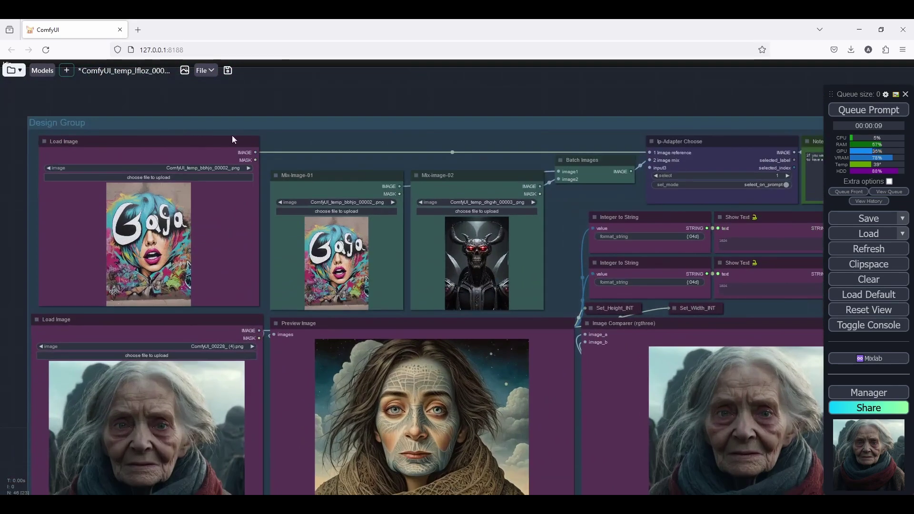
scroll(118, 239, "up", 5)
scroll(167, 247, "down", 7)
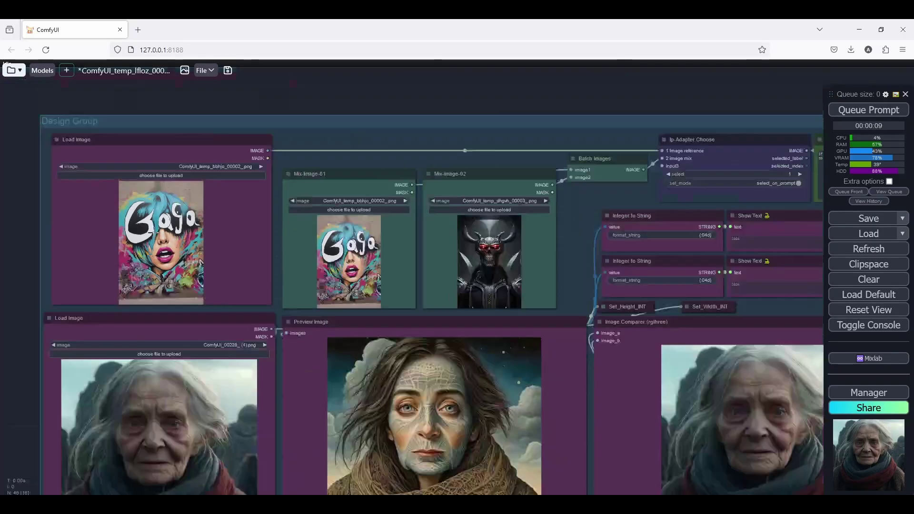
scroll(486, 264, "up", 5)
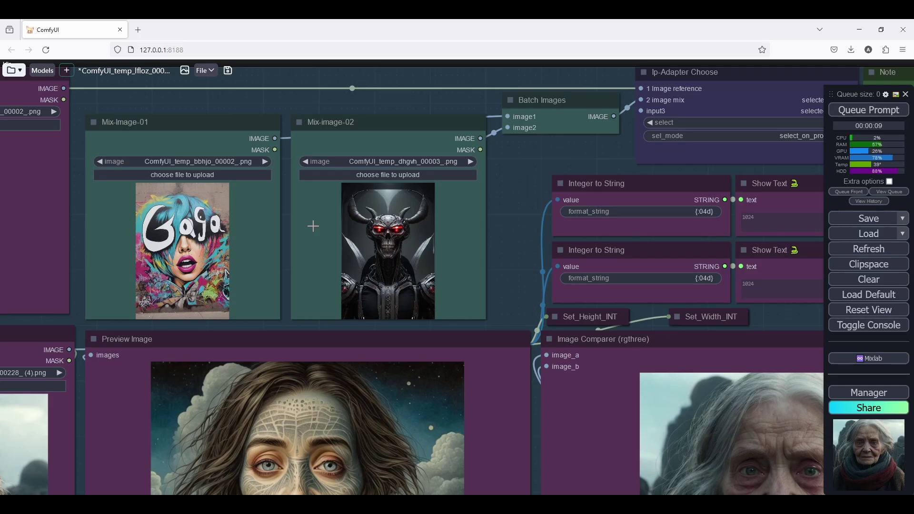
scroll(311, 177, "down", 3)
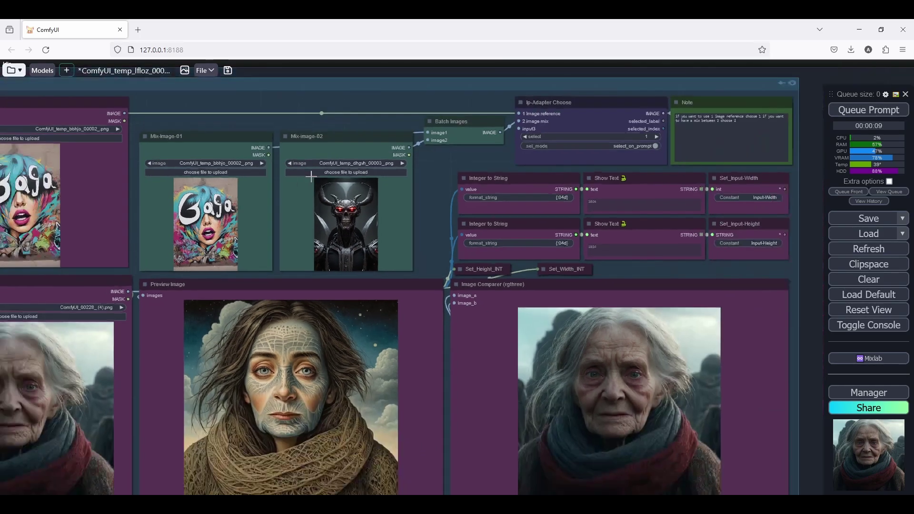
scroll(437, 169, "up", 6)
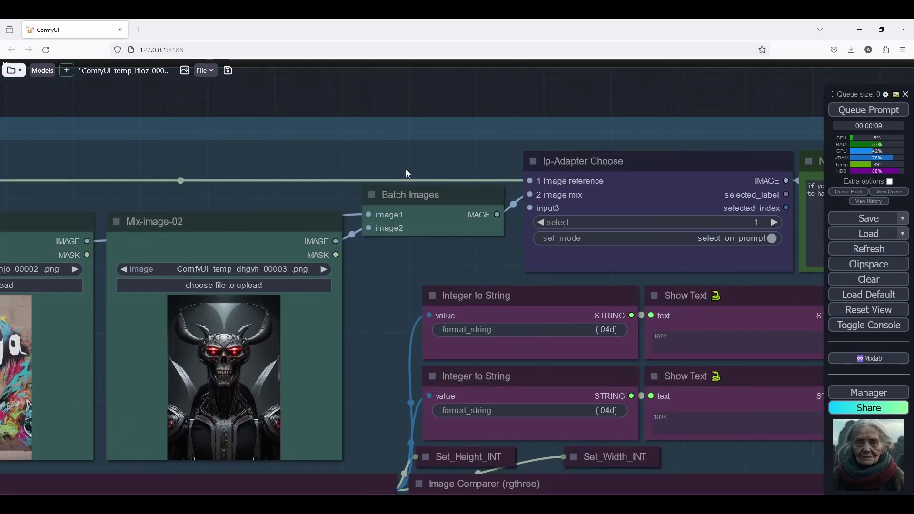
Step: Change the Ip-Adapter Choose node's select value to 2 and return it to 1
scroll(340, 163, "down", 4)
scroll(342, 213, "down", 3)
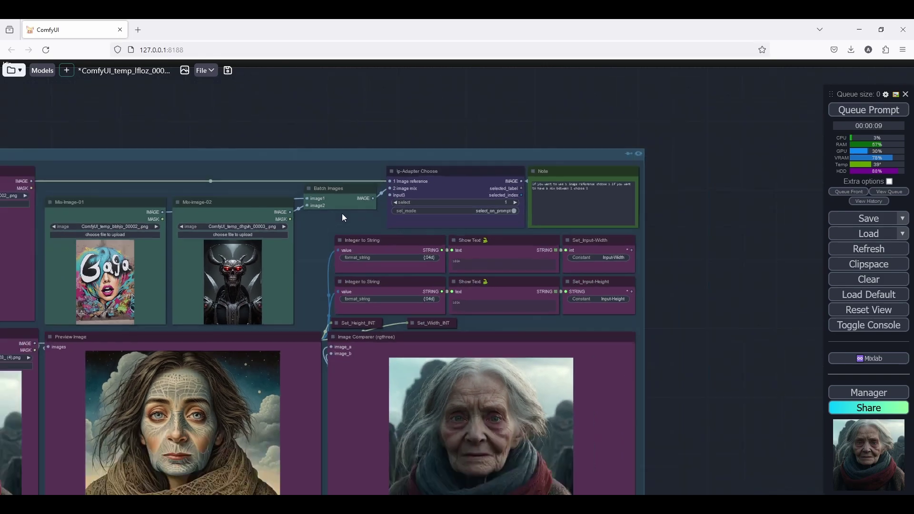
scroll(485, 166, "up", 6)
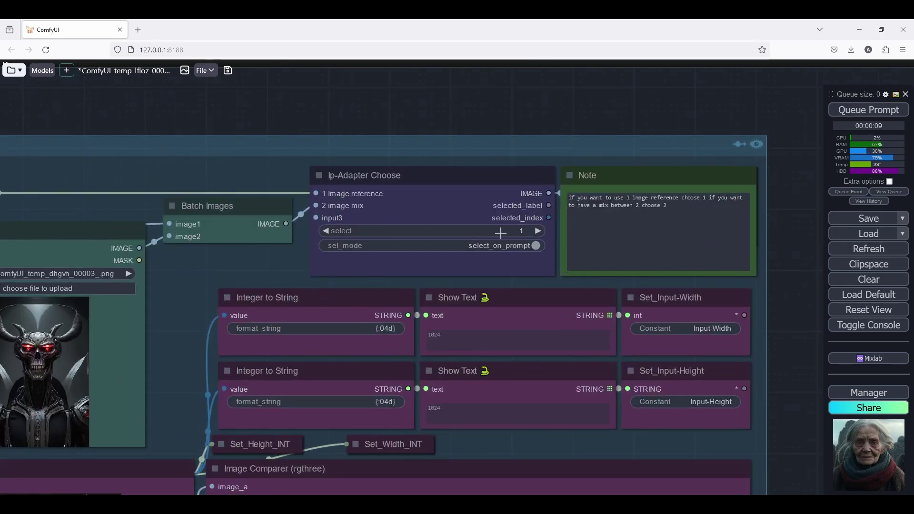
left_click(537, 230)
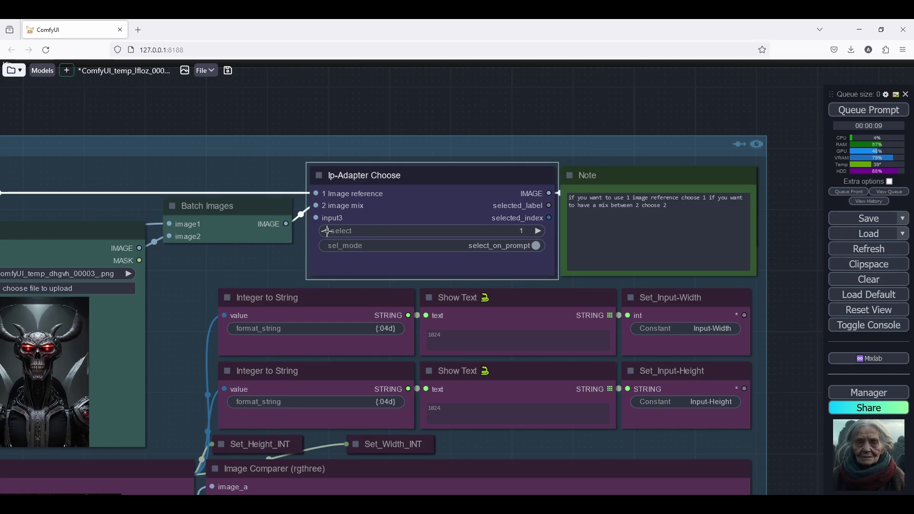
Step: Set the Switch Between Ip-Adapter and normal node's select value to 1 to use the normal model
scroll(378, 127, "down", 5)
scroll(358, 310, "up", 7)
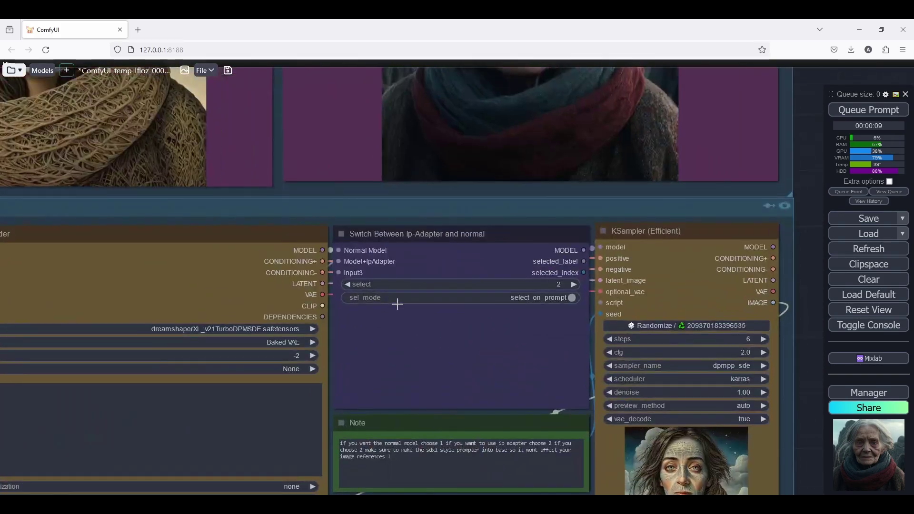
left_click(347, 284)
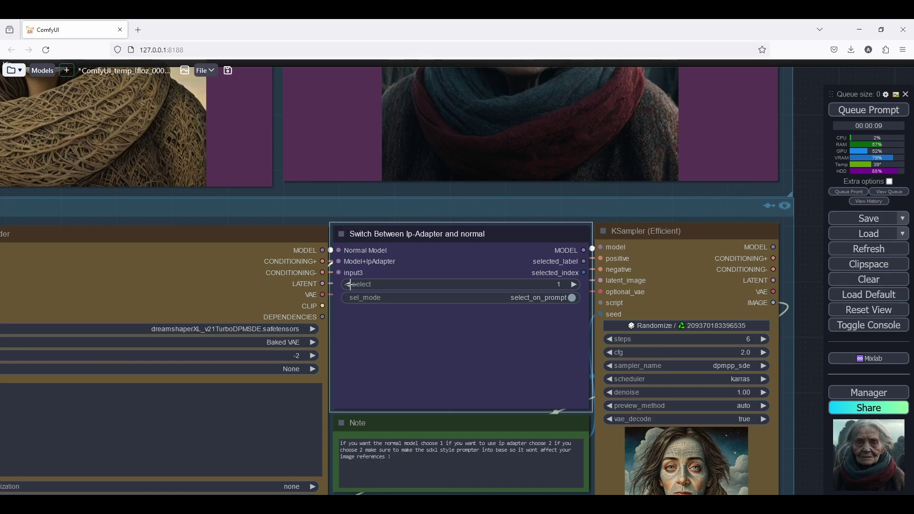
Step: Filter the SDXL Prompt Styler's style list for "sur" and choose artstyle-surrealist
scroll(508, 216, "down", 7)
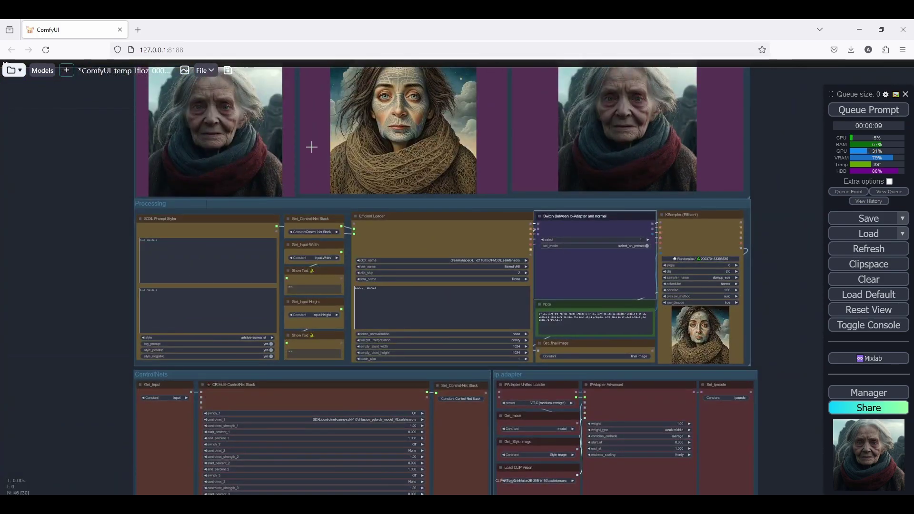
scroll(139, 271, "up", 5)
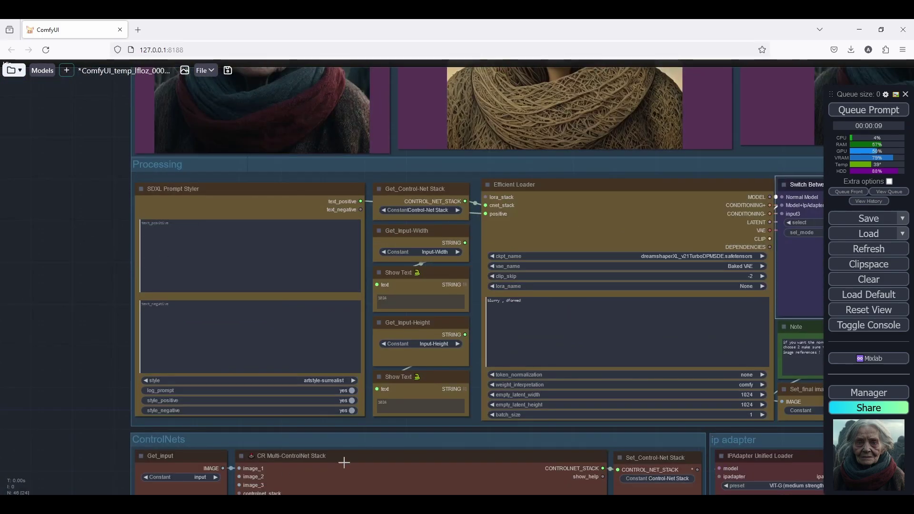
scroll(344, 462, "up", 3)
left_click(322, 325)
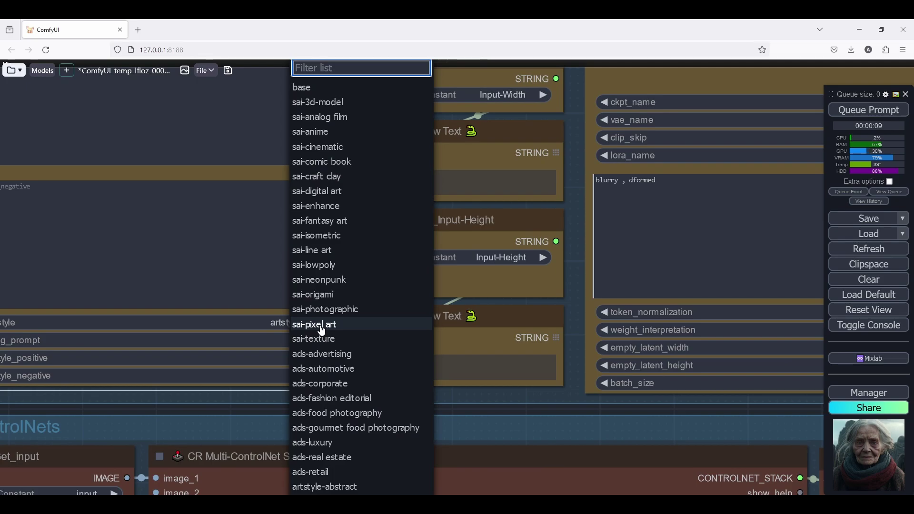
type("sur")
key("Return")
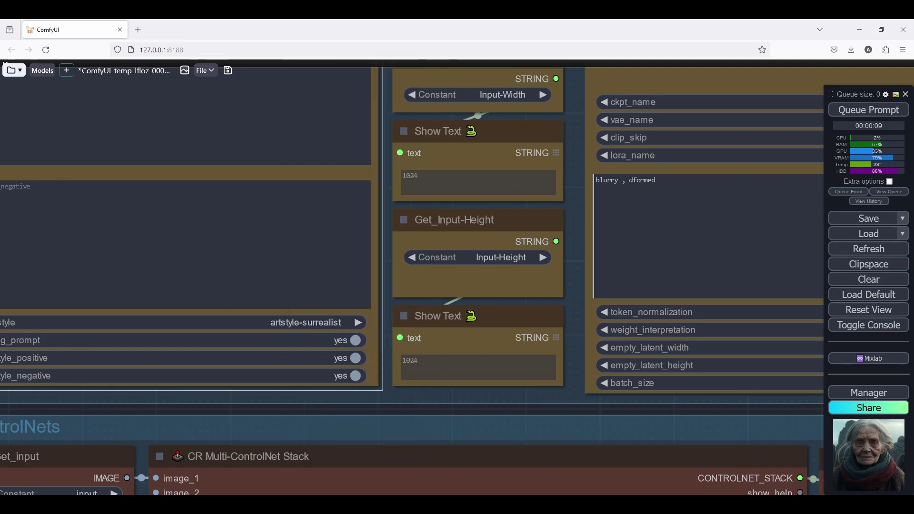
Step: Queue the prompt with the surrealist style and compare the generated image with the input portrait in the Image Comparer
left_click(857, 110)
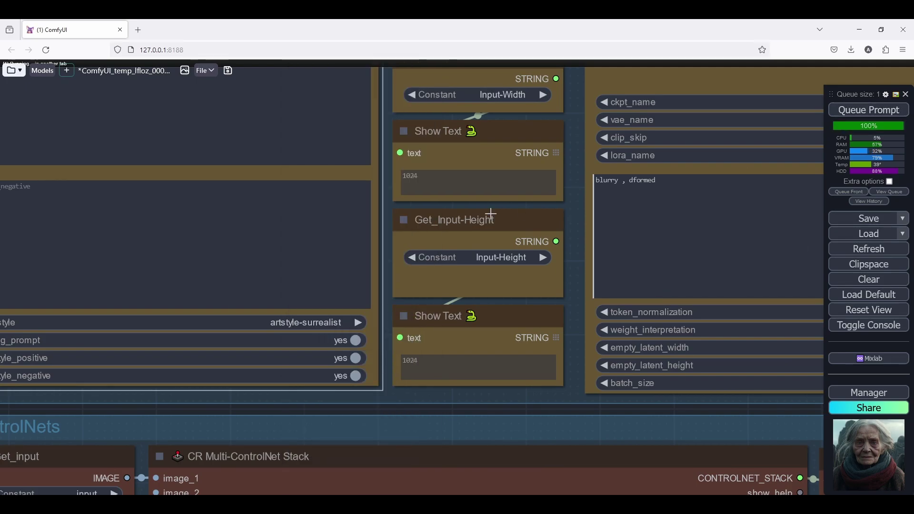
scroll(490, 292, "down", 5)
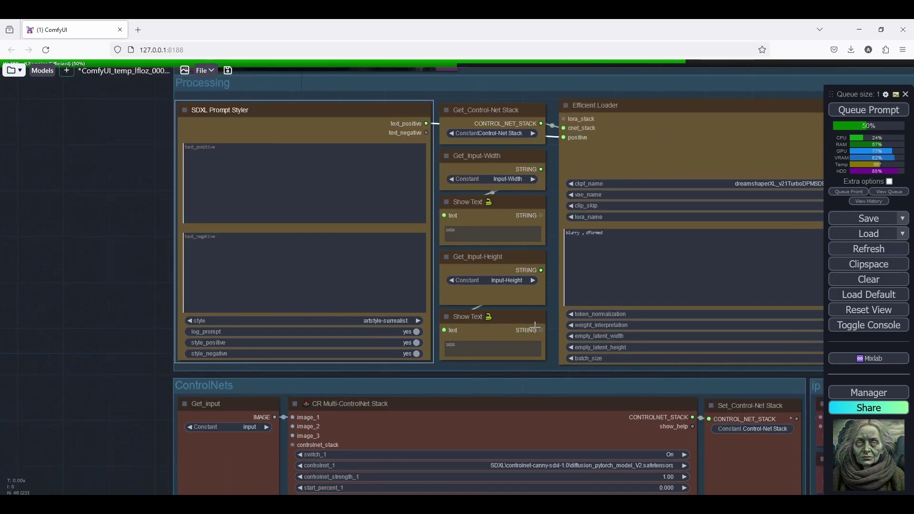
scroll(535, 326, "down", 5)
left_click_drag(649, 320, 359, 352)
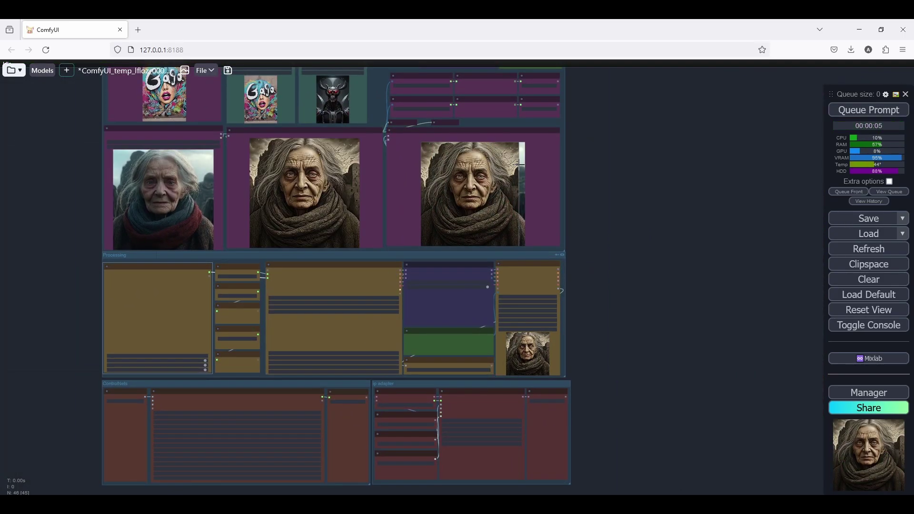
scroll(520, 163, "up", 8)
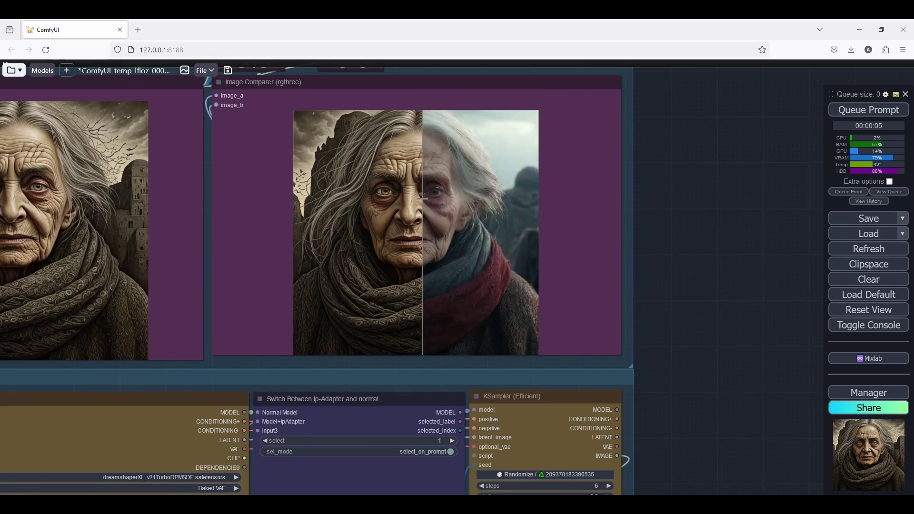
Step: Filter the SDXL Prompt Styler's style list for "steam" and choose artstyle-steampunk
scroll(418, 196, "down", 12)
scroll(180, 339, "up", 7)
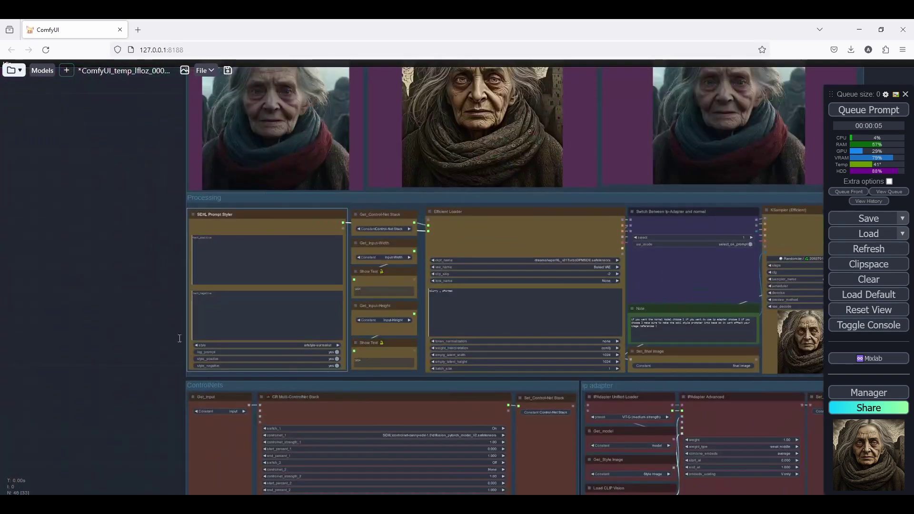
scroll(180, 339, "up", 5)
left_click(512, 335)
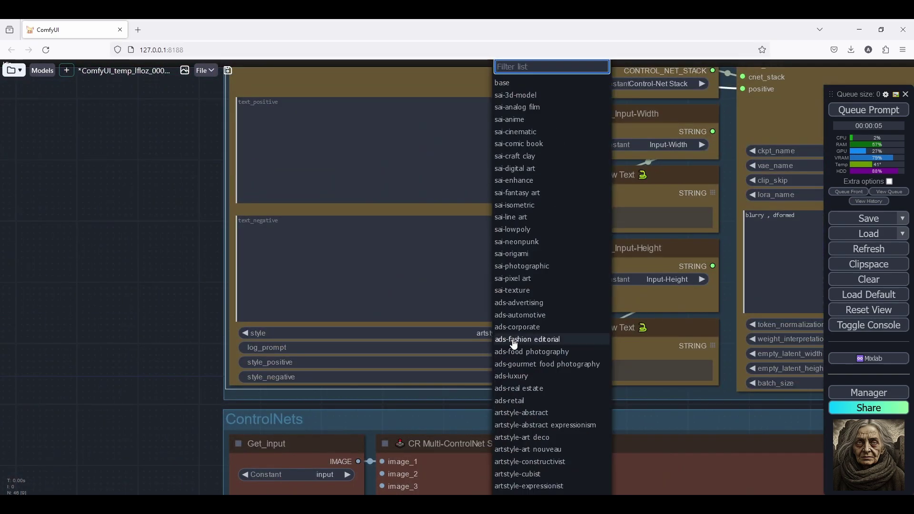
type("steam")
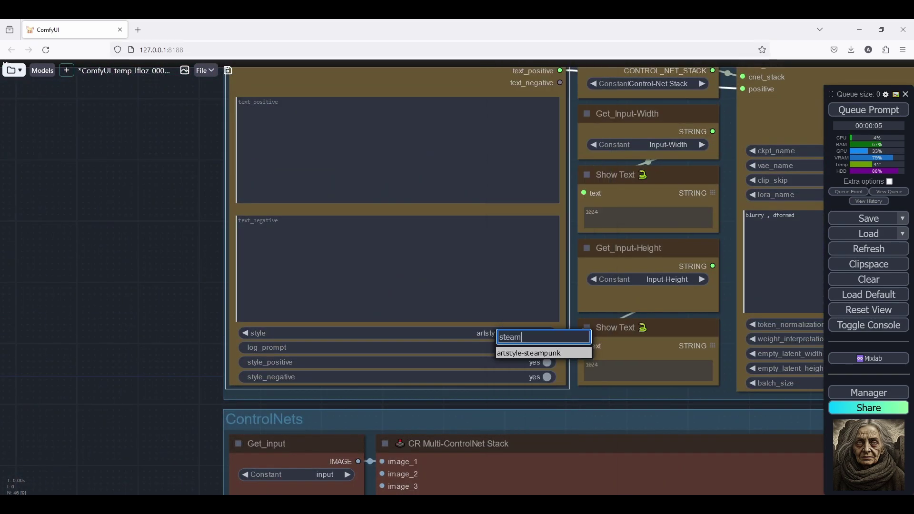
left_click(571, 355)
Step: Queue the prompt with the steampunk style and compare the generated image with the input portrait in the Image Comparer
left_click(888, 110)
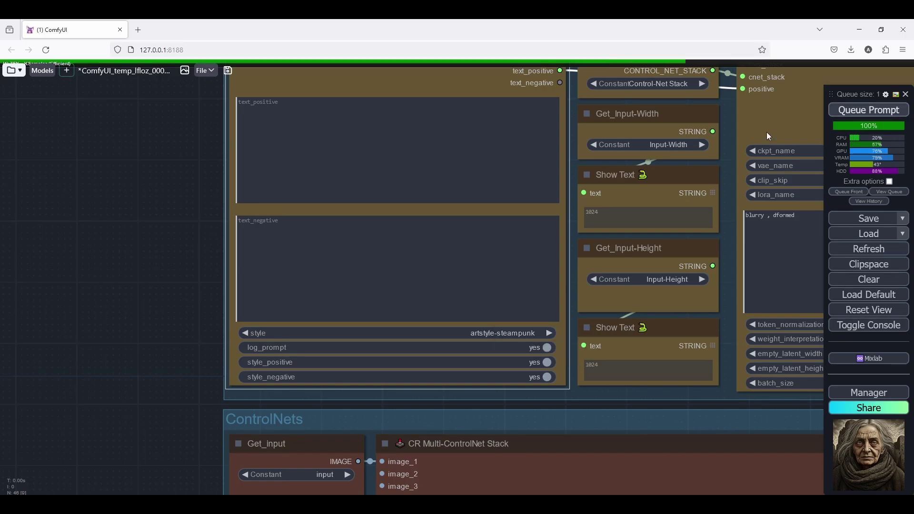
scroll(333, 309, "down", 5)
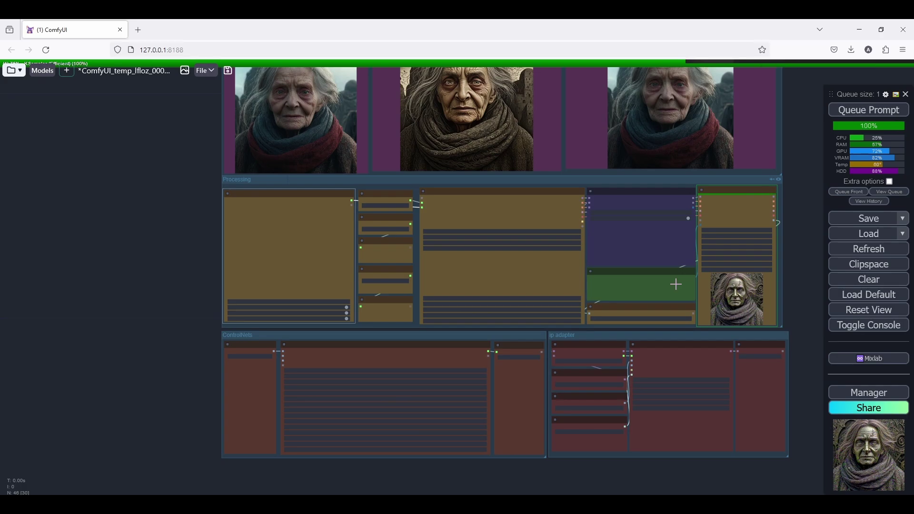
scroll(676, 285, "down", 3)
scroll(709, 186, "up", 6)
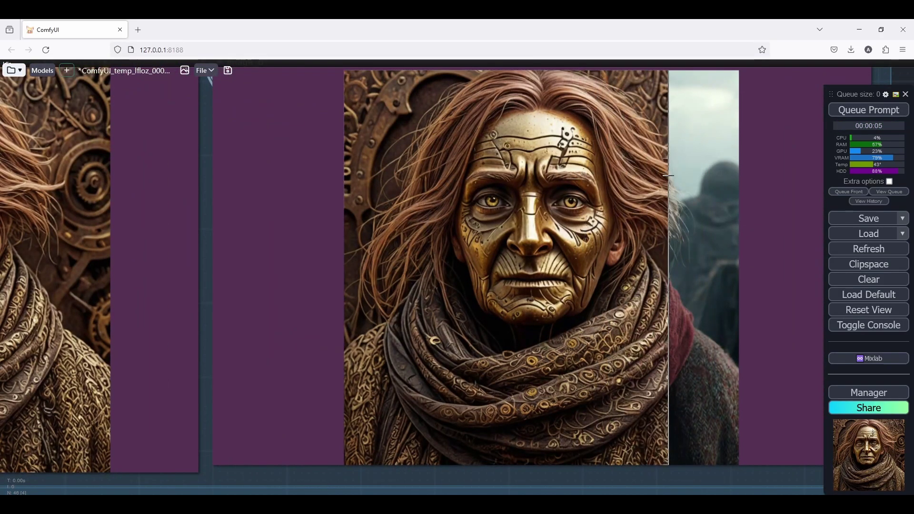
Step: Enter "an old women wearing steam punk clothes" as the SDXL Prompt Styler's positive prompt
scroll(672, 176, "down", 7)
scroll(628, 208, "down", 6)
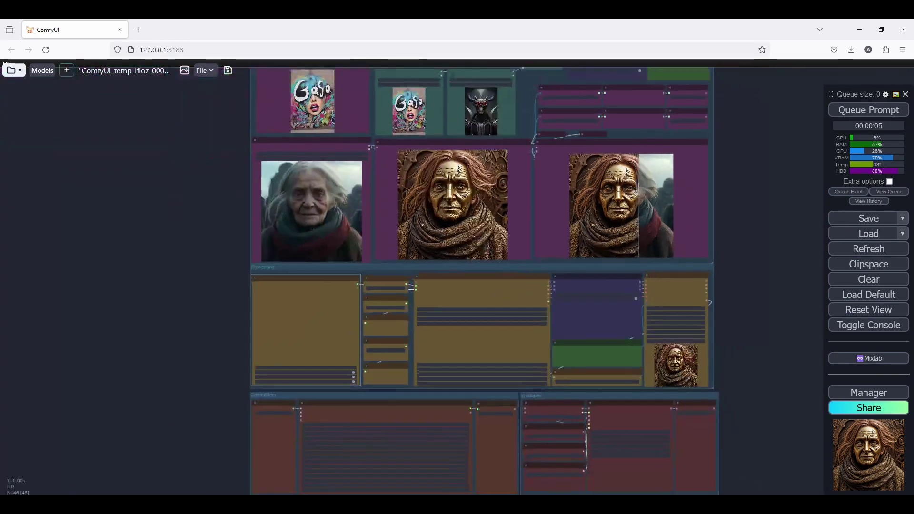
scroll(251, 341, "up", 7)
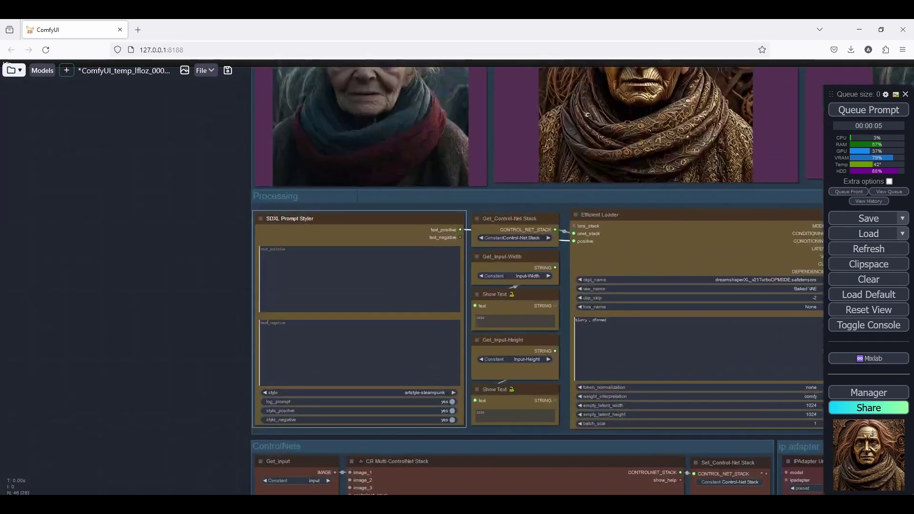
left_click(289, 248)
type("an old woman")
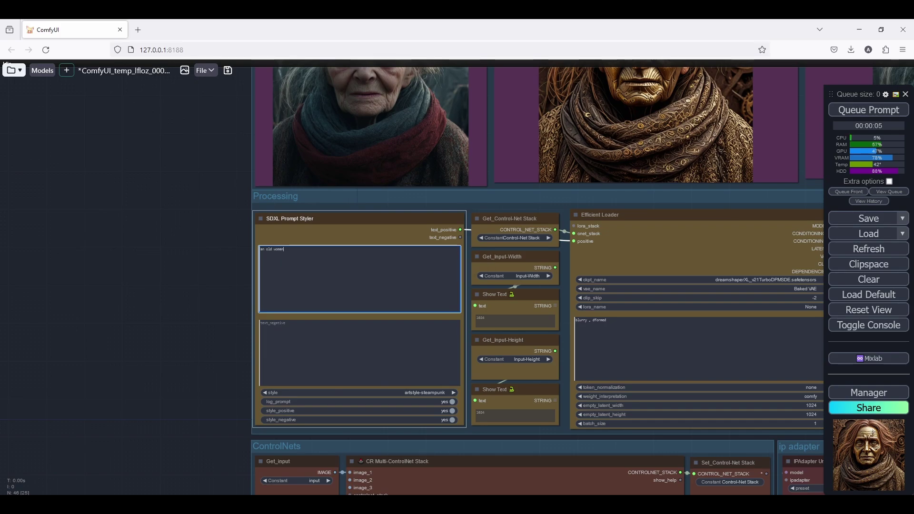
type(" wearing")
type("st")
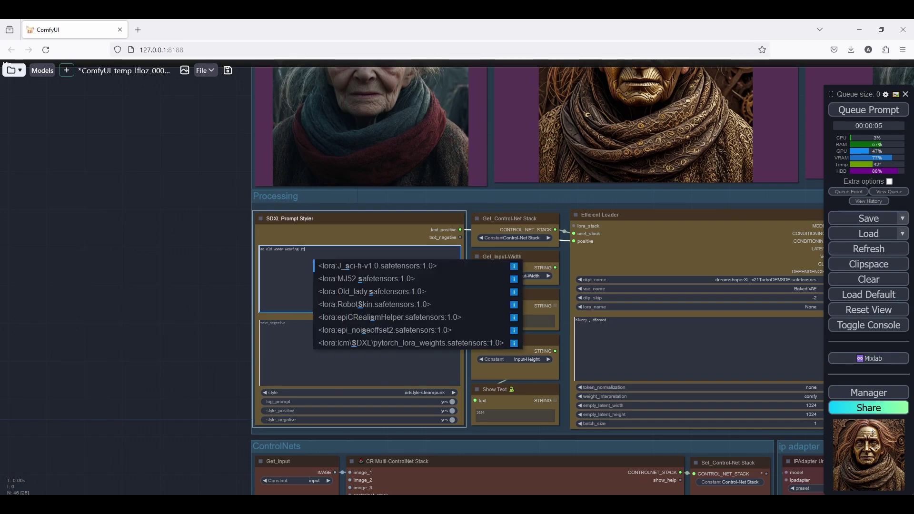
type("eam punk")
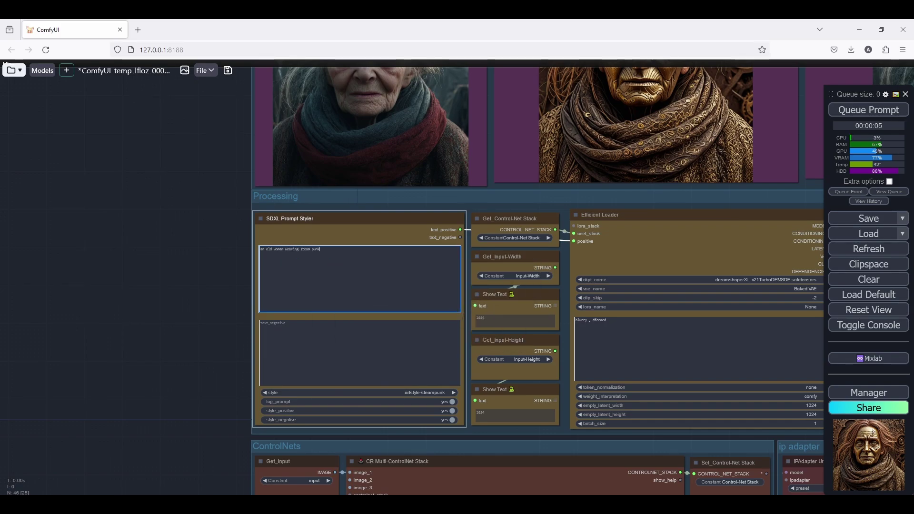
type(" clothes")
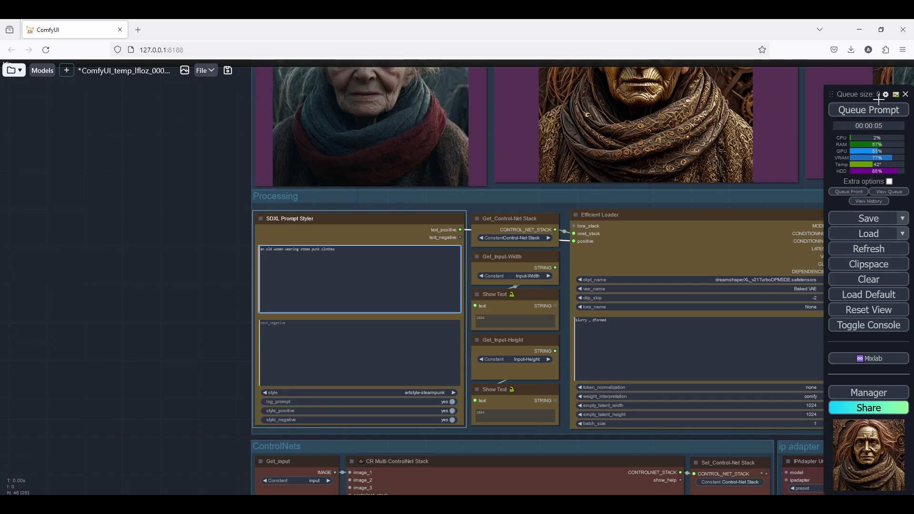
Step: Queue the prompt with the steampunk clothes text and compare the generated image with the input portrait in the Image Comparer
key("ctrl+Return")
scroll(135, 204, "down", 7)
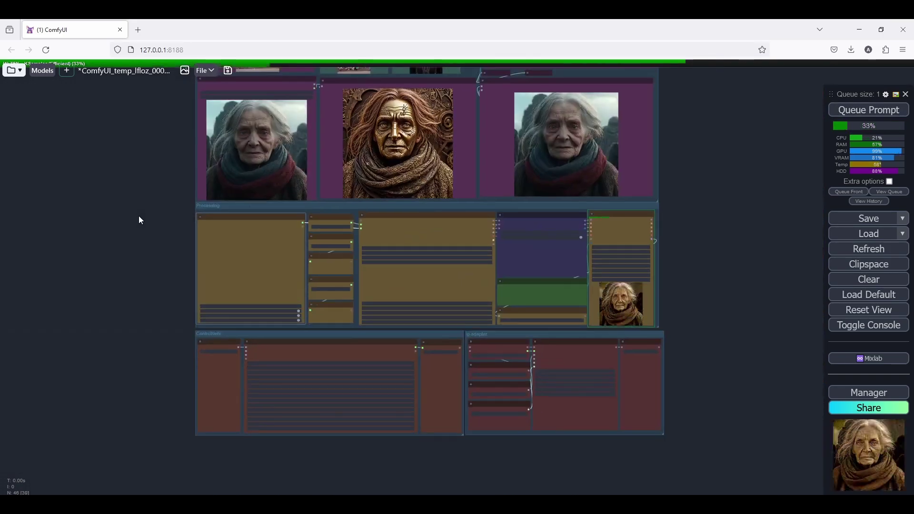
left_click_drag(677, 141, 686, 194)
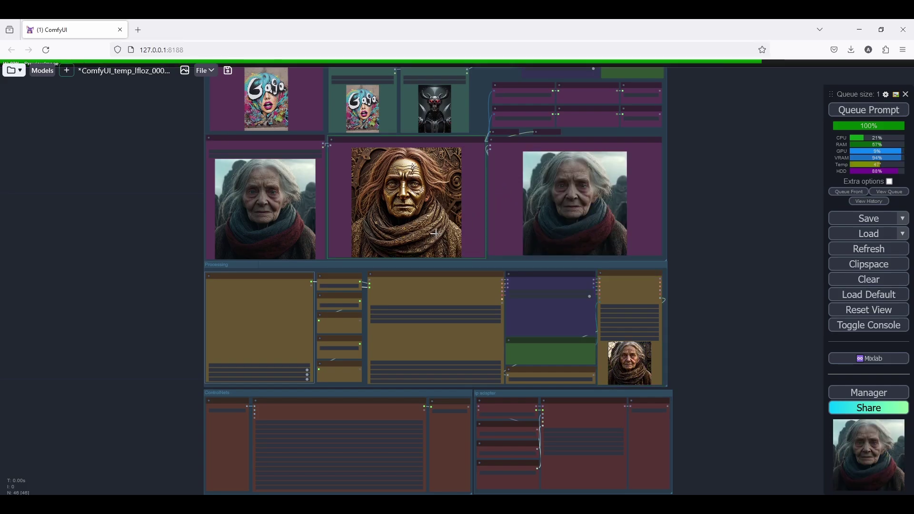
scroll(595, 230, "up", 6)
left_click_drag(612, 153, 616, 204)
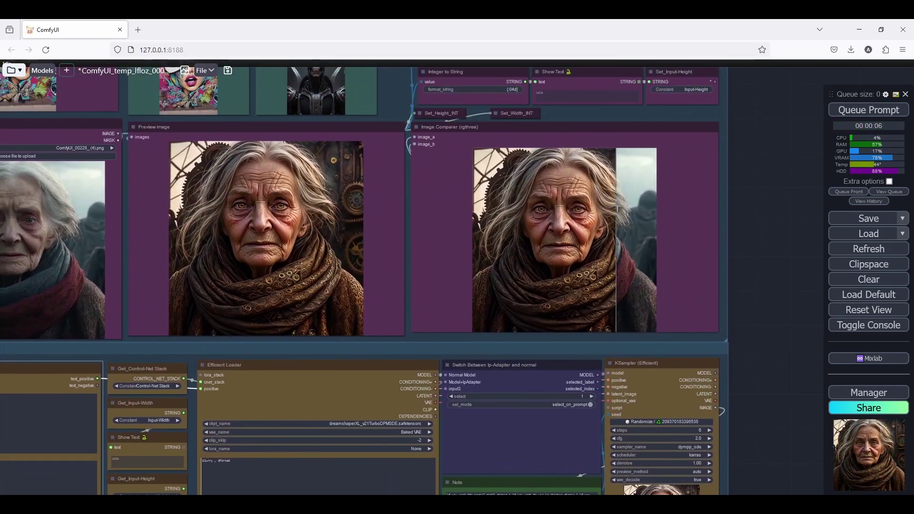
scroll(641, 204, "up", 2)
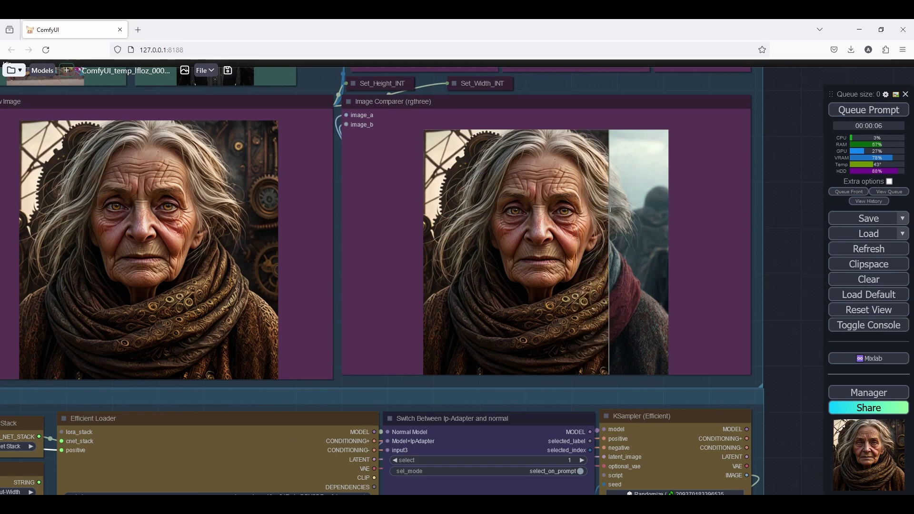
scroll(609, 209, "down", 5)
scroll(557, 173, "up", 9)
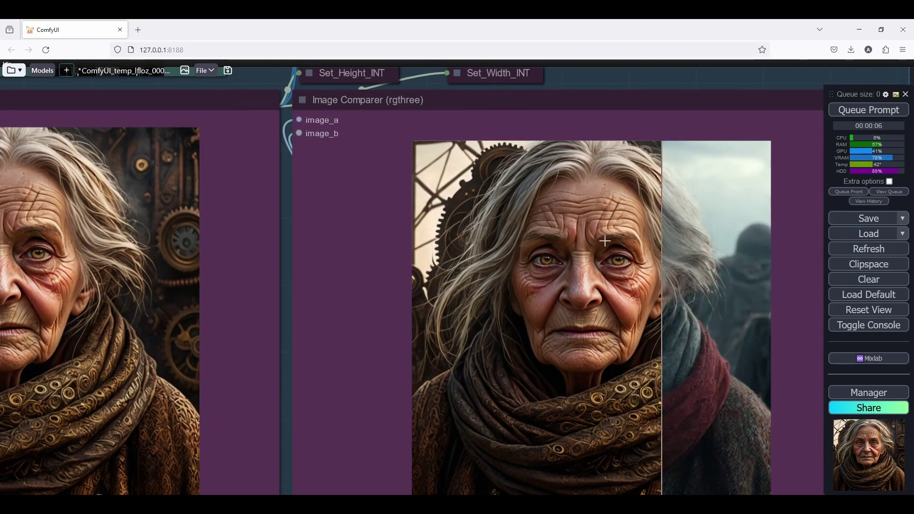
Step: Save the generated steampunk portrait from the Preview Image node
scroll(656, 200, "down", 6)
scroll(671, 224, "down", 5)
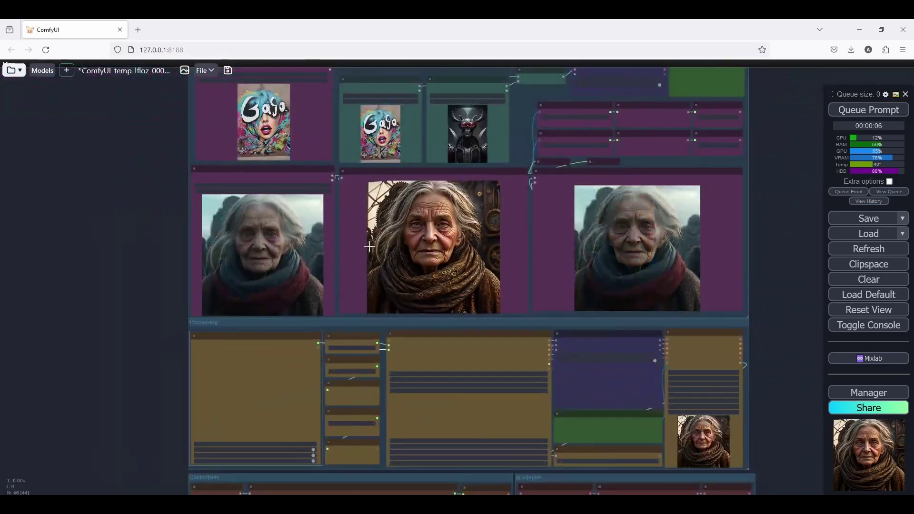
scroll(376, 247, "up", 8)
right_click(508, 205)
left_click(542, 196)
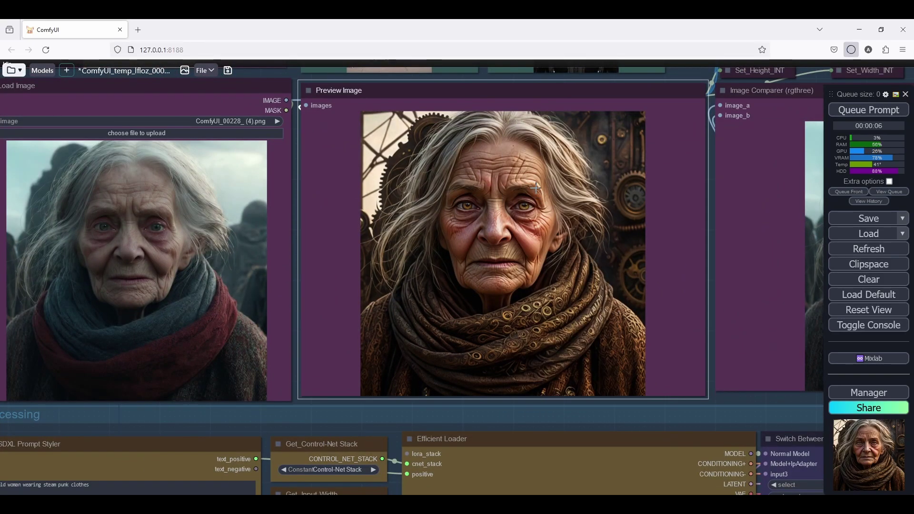
Step: Filter the SDXL Prompt Styler's style list for "cy" and choose futuristic-biomechanical cyberpunk
scroll(295, 233, "down", 8)
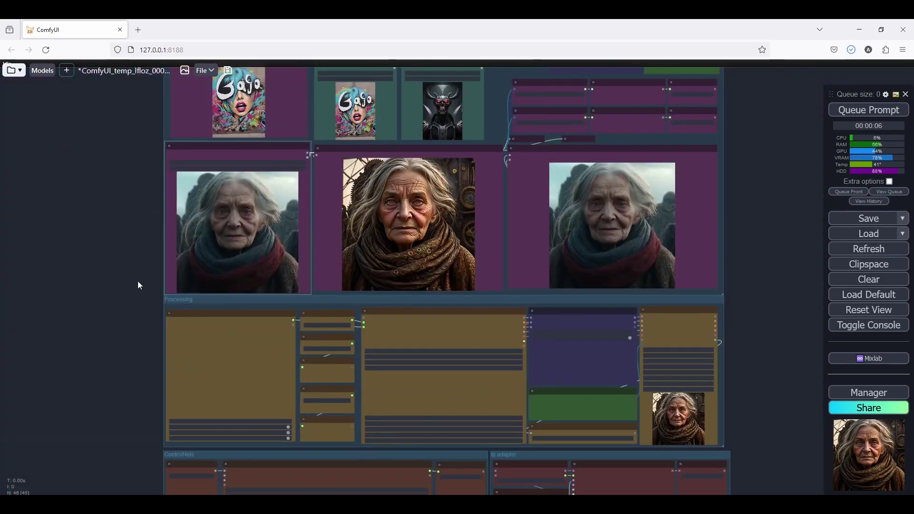
left_click_drag(138, 280, 119, 187)
scroll(118, 187, "up", 7)
left_click(446, 393)
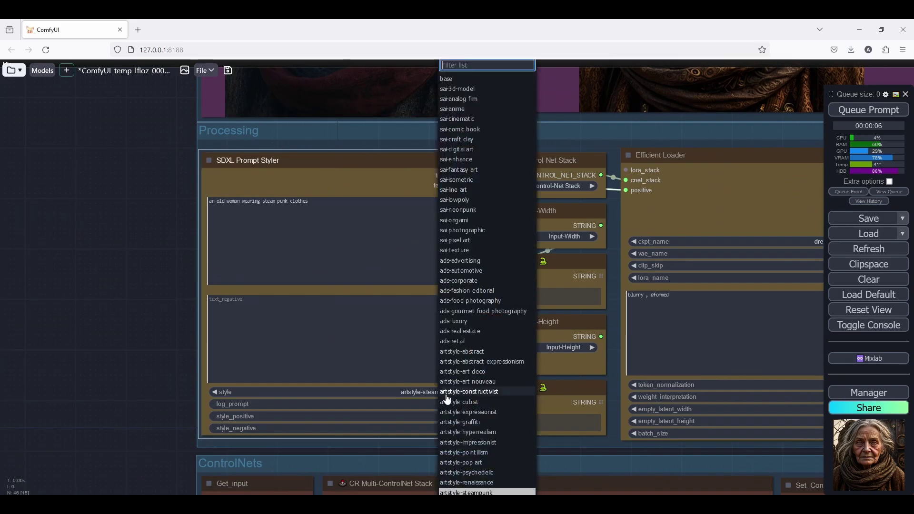
type("cy")
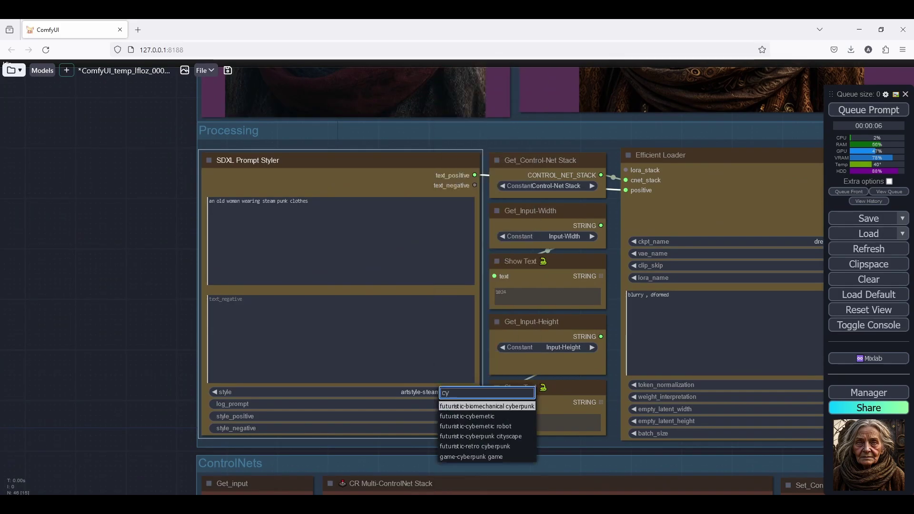
left_click(486, 406)
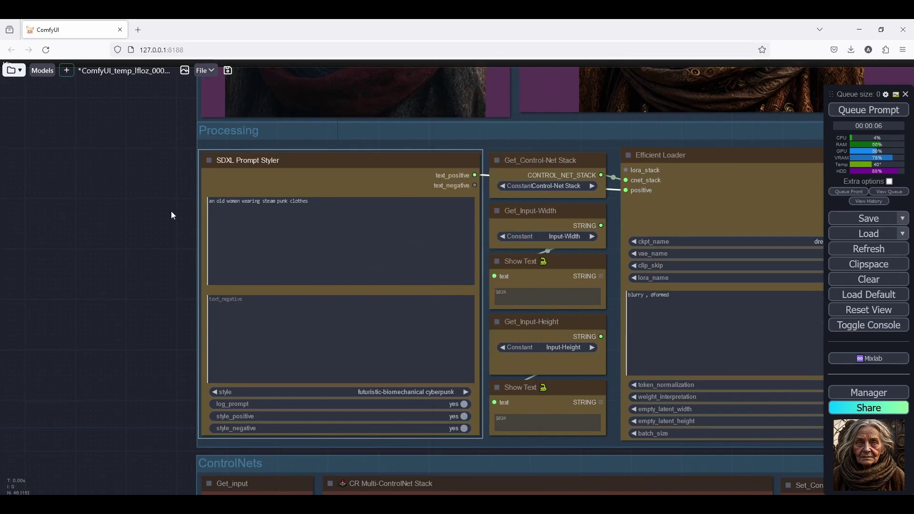
Step: Change the SDXL Prompt Styler's positive prompt to "an old woman cybernetic half mech half human"
scroll(172, 215, "up", 5)
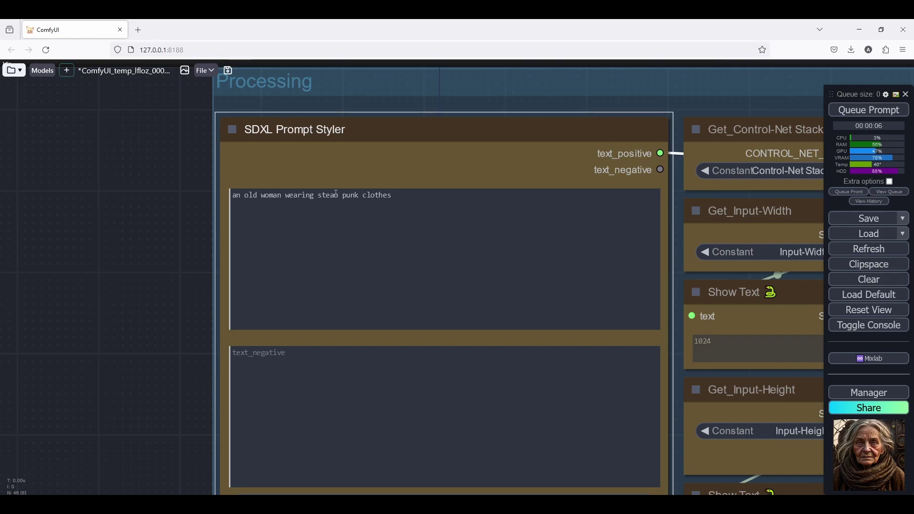
left_click_drag(318, 195, 351, 193)
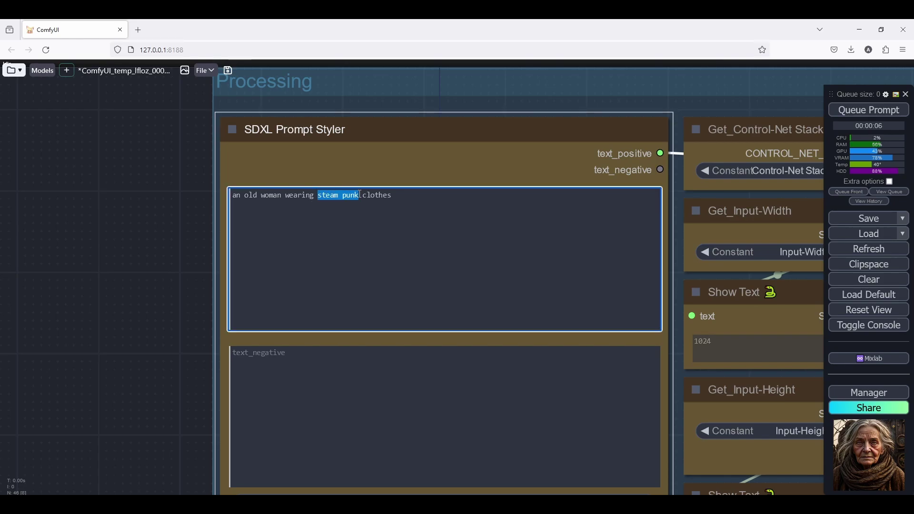
key("BackSpace")
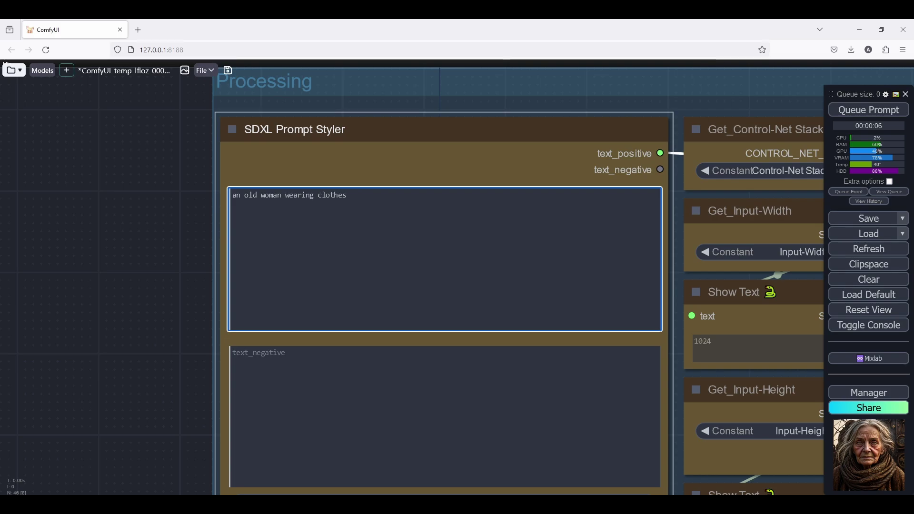
key("BackSpace")
key("BackSpace")
key("BackSpace")
key("BackSpace")
key("BackSpace")
key("Delete")
key("Delete")
key("BackSpace")
key("BackSpace")
key("BackSpace")
type("cybernet")
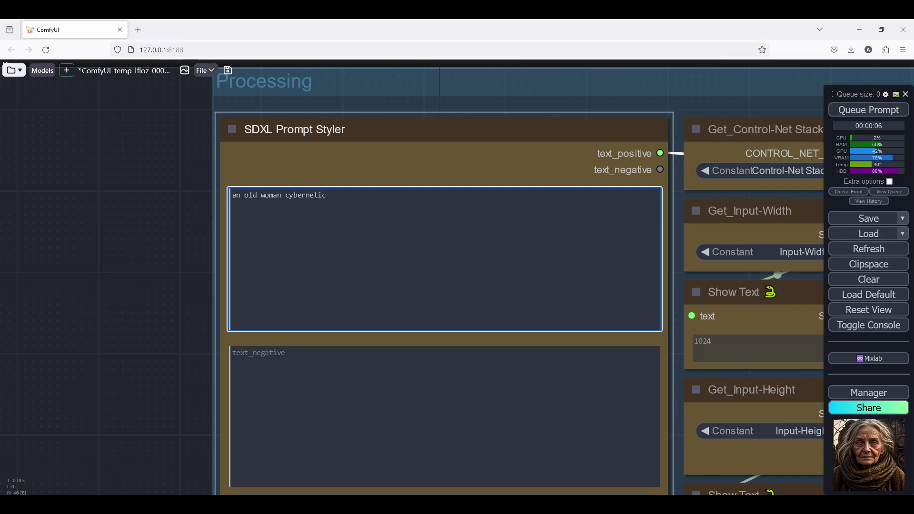
type("ic half mech half human")
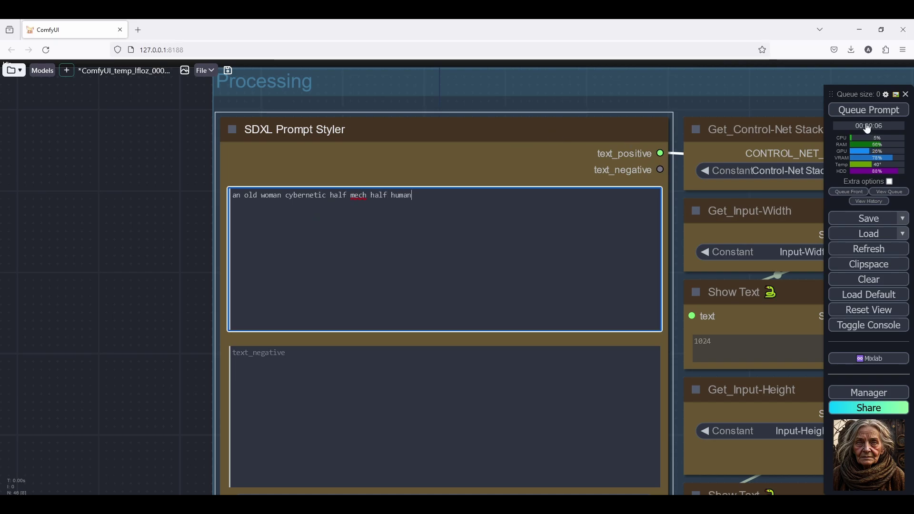
Step: Queue the prompt with the biomechanical cyberpunk style and compare the result with the input portrait in the Image Comparer
left_click(868, 110)
scroll(79, 293, "down", 5)
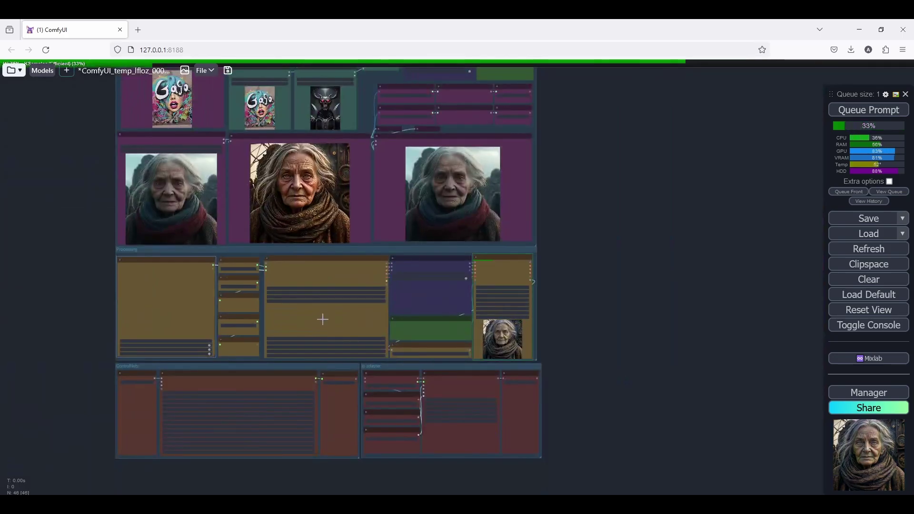
scroll(519, 328, "up", 10)
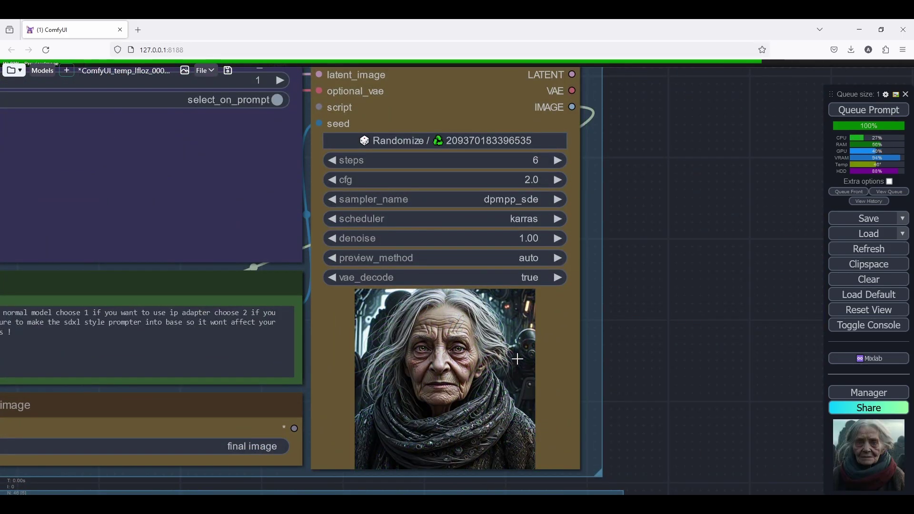
scroll(518, 356, "down", 8)
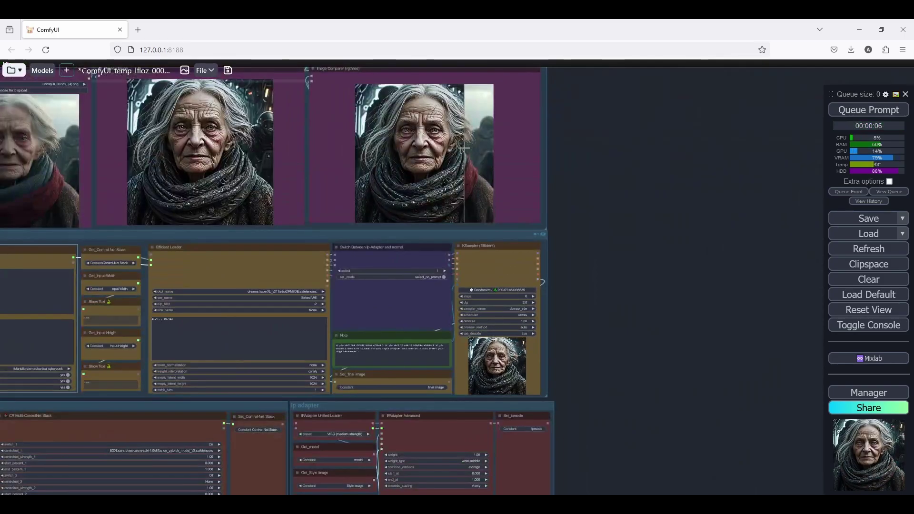
scroll(499, 143, "up", 5)
scroll(461, 131, "down", 5)
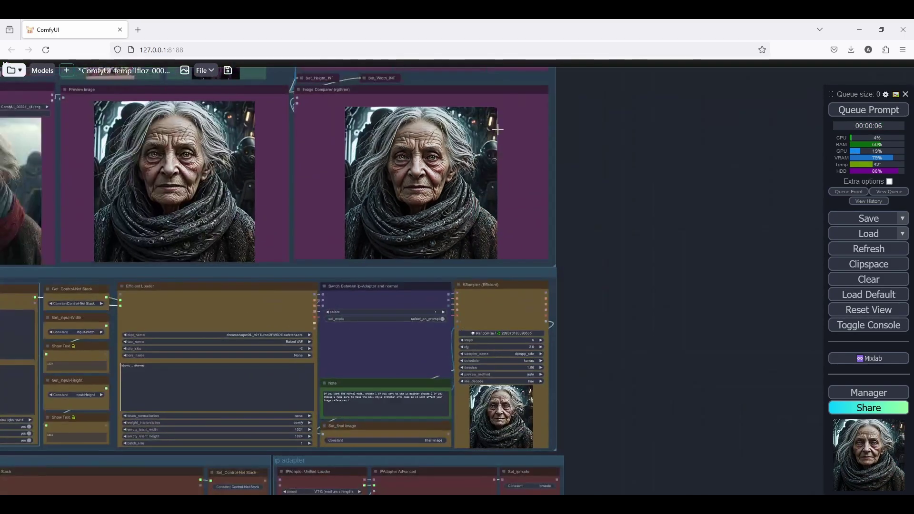
scroll(499, 128, "up", 7)
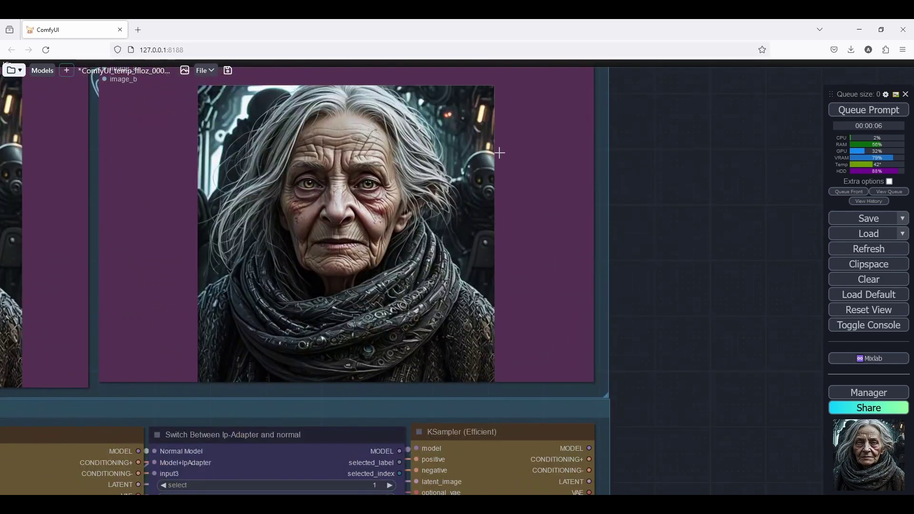
Step: Save the generated biomechanical cyberpunk portrait from the Preview Image node
scroll(486, 167, "down", 3)
scroll(457, 185, "down", 5)
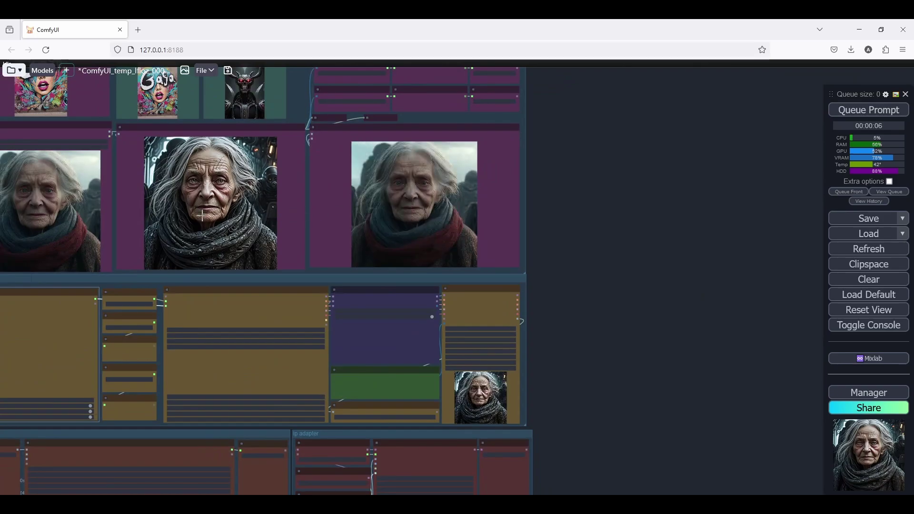
right_click(202, 211)
left_click(230, 197)
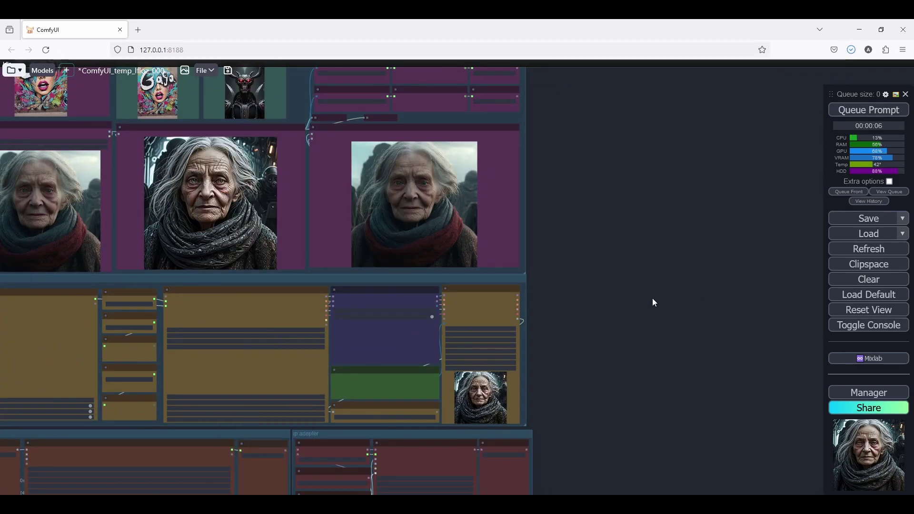
Step: Filter the SDXL Prompt Styler's style list for "cy" and choose game-cyberpunk game
scroll(1, 364, "up", 1)
scroll(48, 380, "up", 4)
left_click(111, 378)
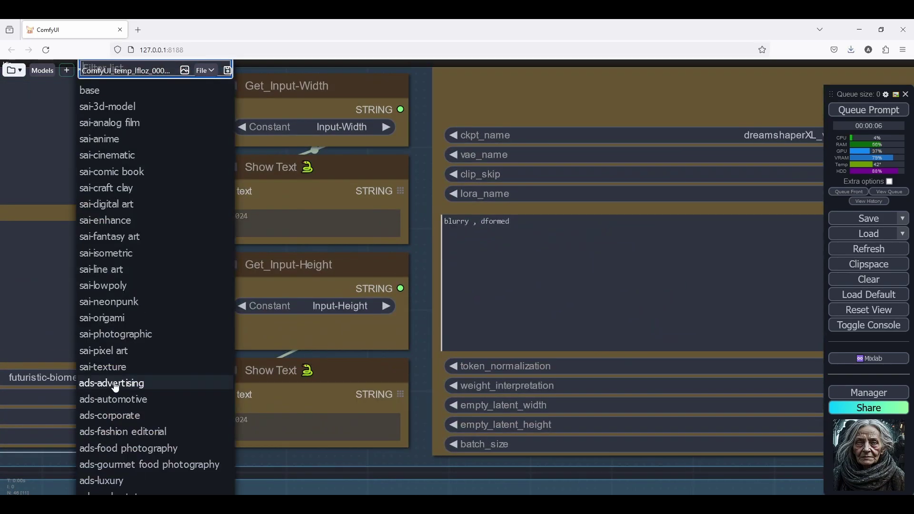
type("cy")
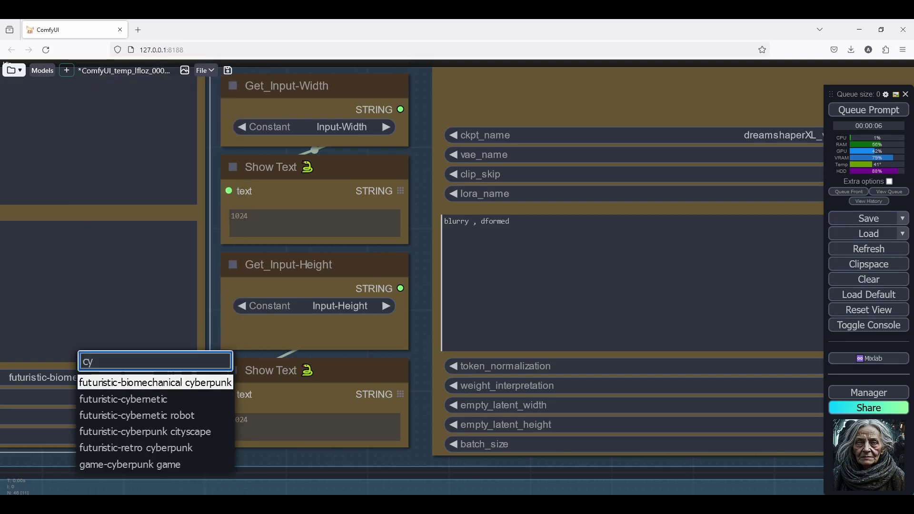
left_click(151, 466)
Step: Queue the prompt with the game-cyberpunk game style and compare the result with the input portrait in the Image Comparer
left_click(888, 111)
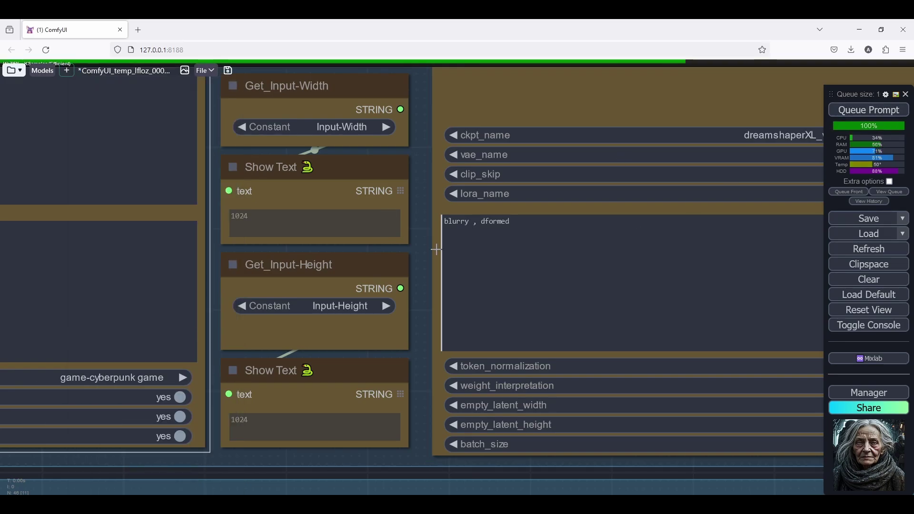
scroll(429, 254, "down", 8)
scroll(430, 254, "down", 5)
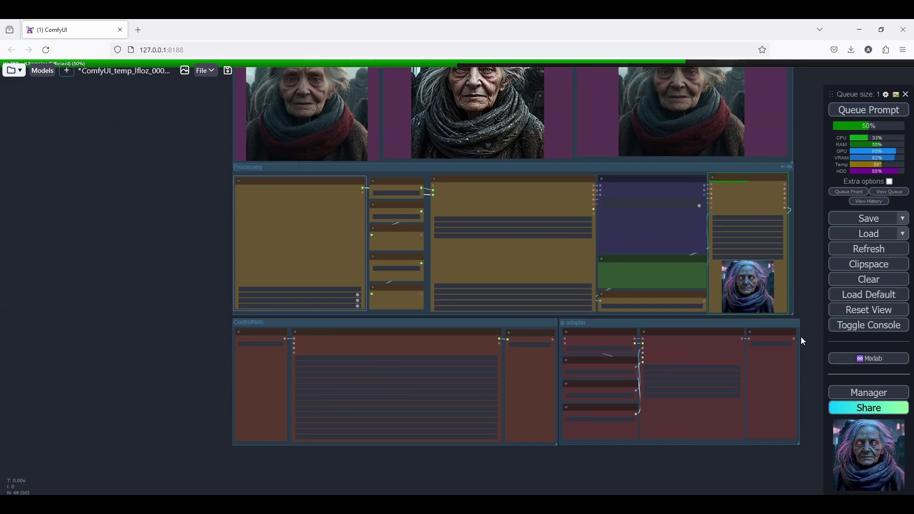
scroll(690, 372, "up", 6)
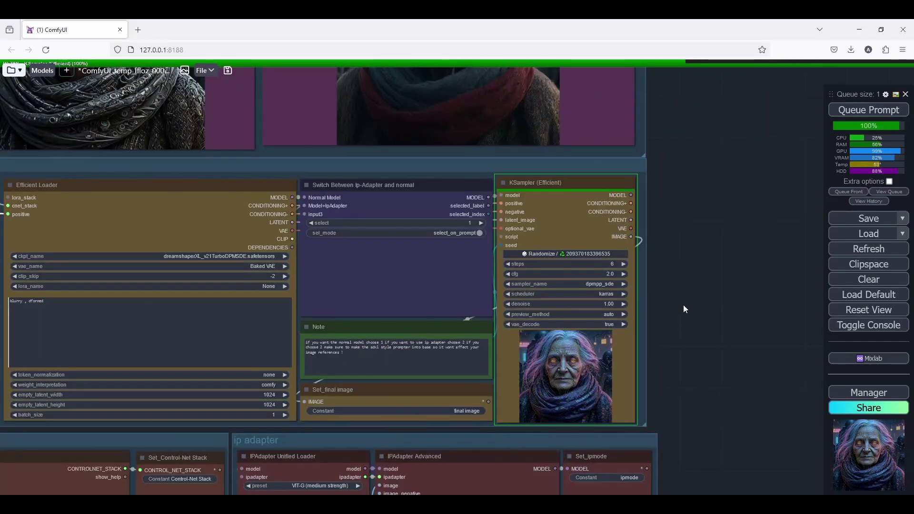
left_click_drag(683, 305, 661, 324)
left_click_drag(691, 236, 691, 311)
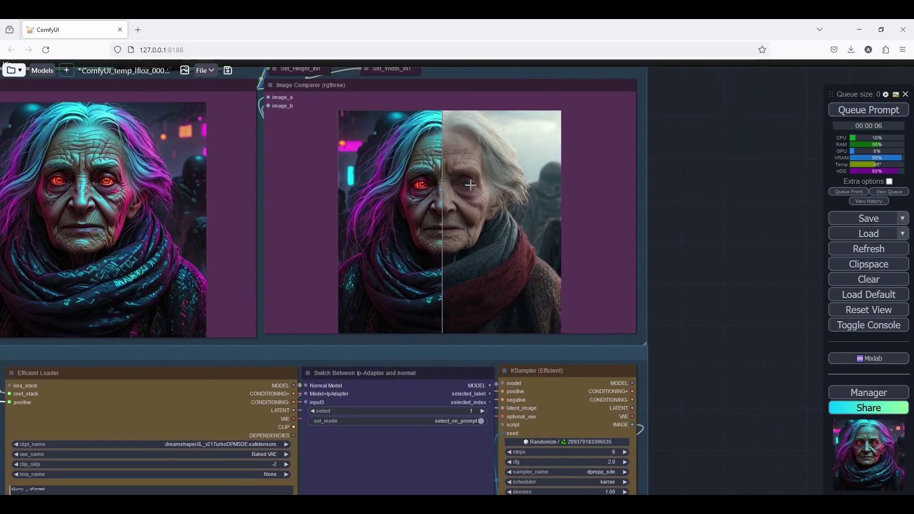
scroll(435, 197, "down", 2)
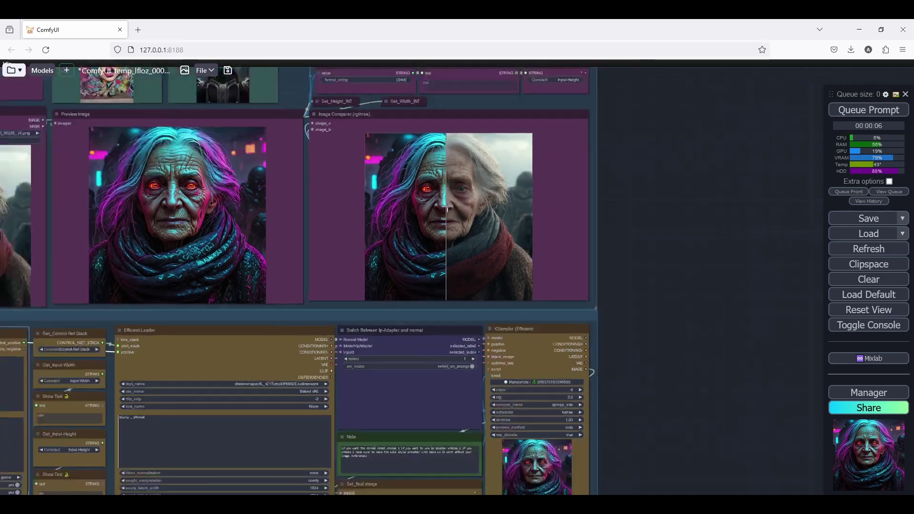
scroll(400, 197, "up", 2)
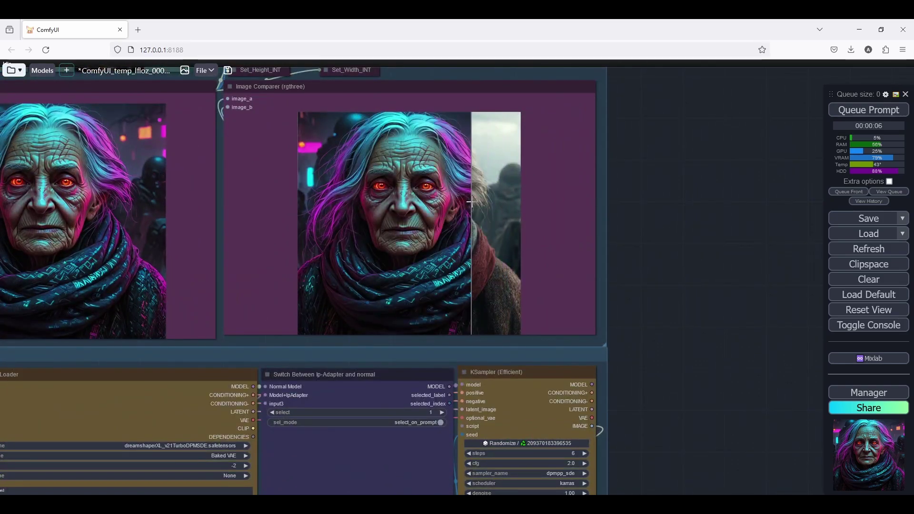
scroll(471, 205, "down", 5)
scroll(476, 209, "up", 4)
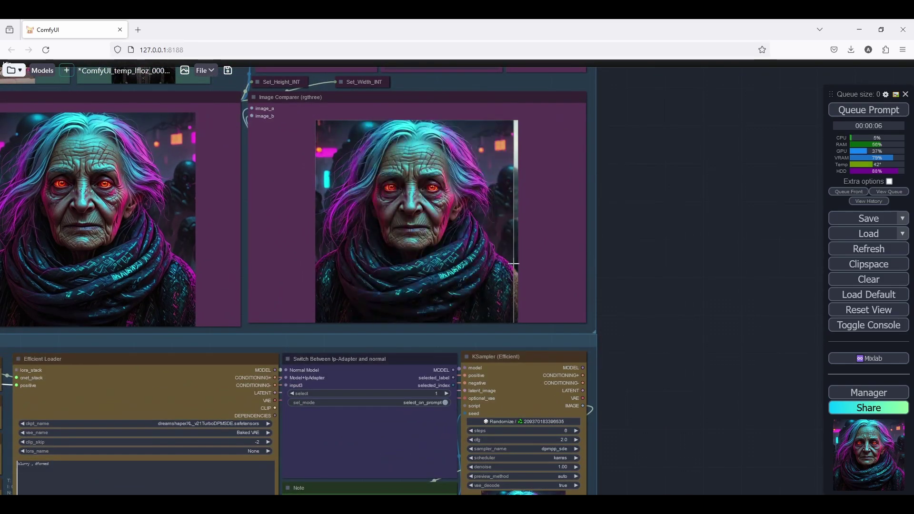
Step: Save the generated game-cyberpunk portrait from the Preview Image node
scroll(478, 209, "down", 5)
right_click(257, 227)
left_click(279, 197)
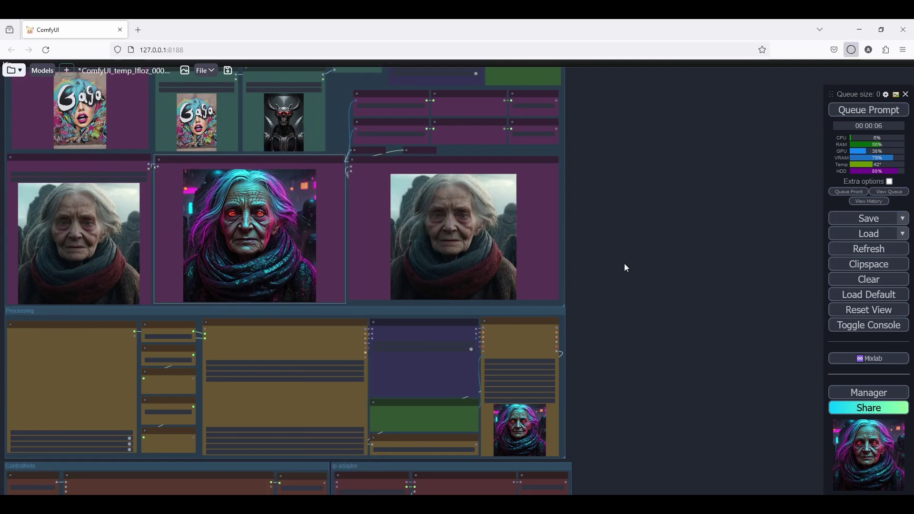
Step: Filter the SDXL Prompt Styler's style list for "psy" and choose artstyle-psychedelic
scroll(655, 267, "down", 5)
scroll(462, 433, "up", 10)
left_click(343, 335)
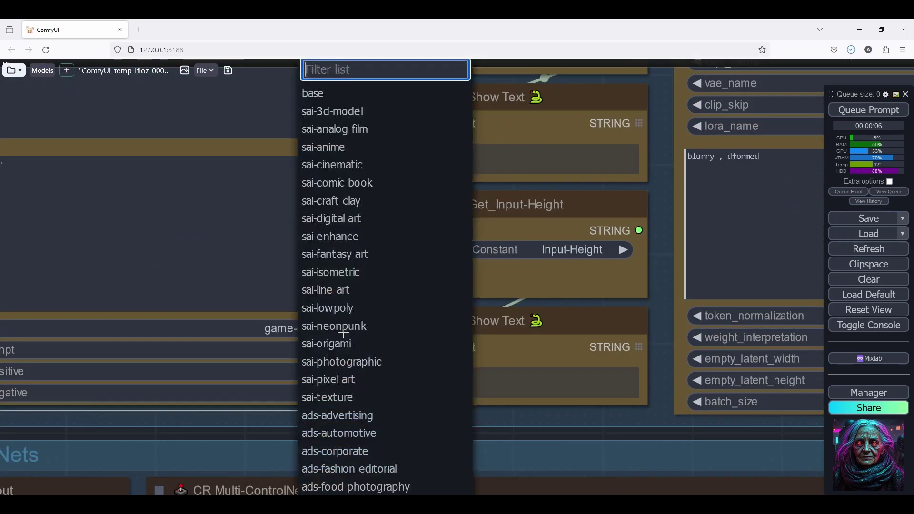
scroll(352, 336, "down", 2)
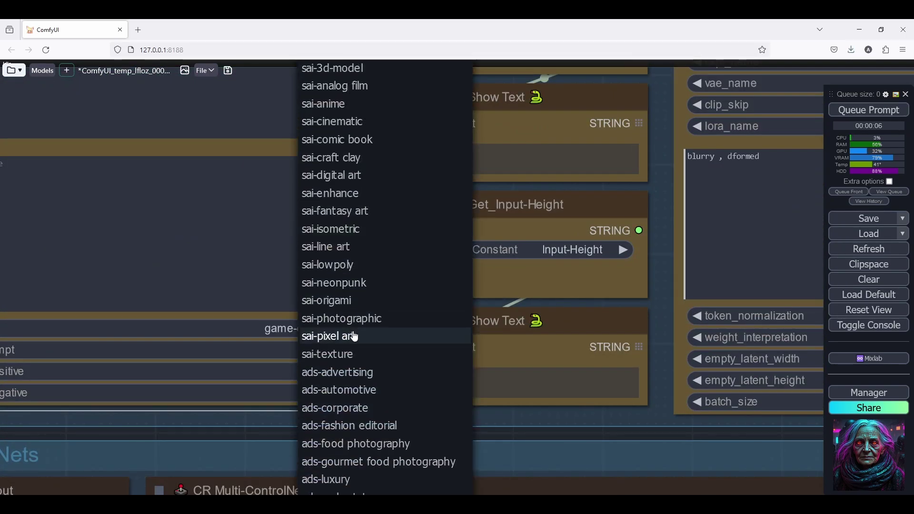
scroll(354, 336, "down", 1)
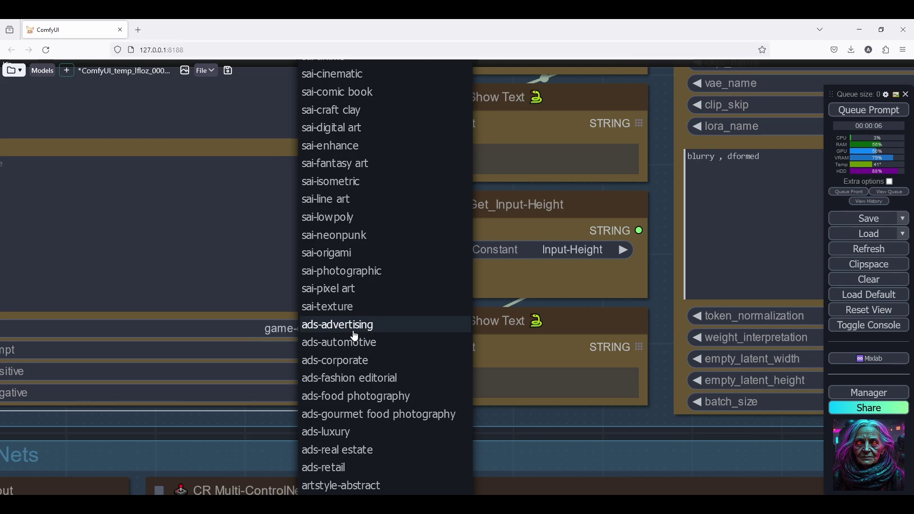
type("psy")
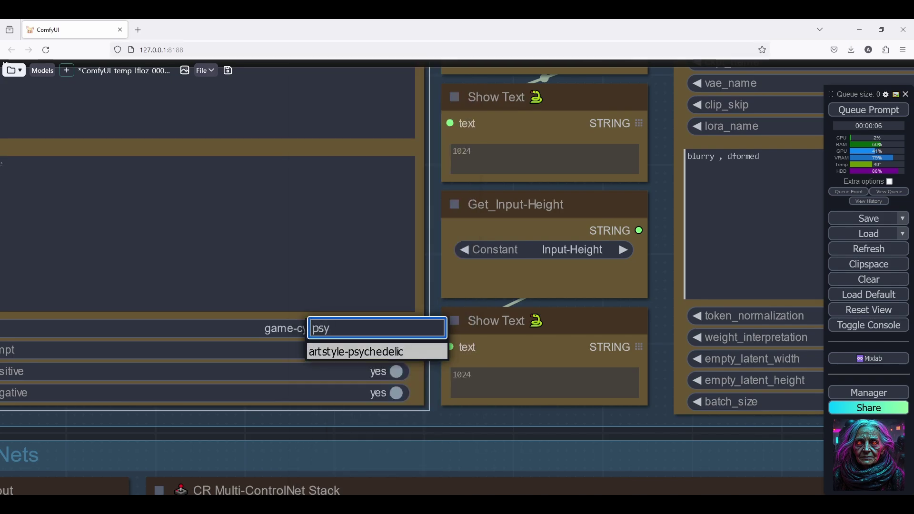
key("Return")
Step: Replace the SDXL Prompt Styler's positive prompt with "an old woman in a psychedlic forest"
scroll(408, 359, "down", 6)
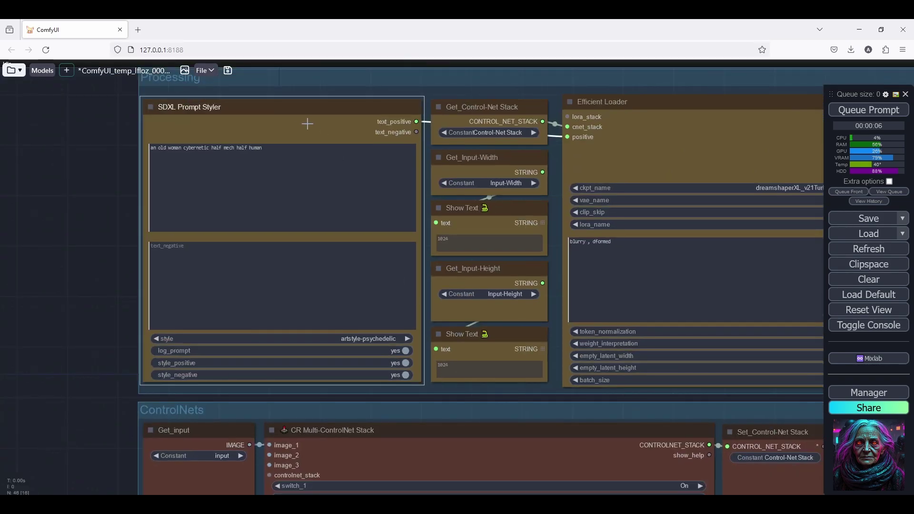
triple_click(281, 148)
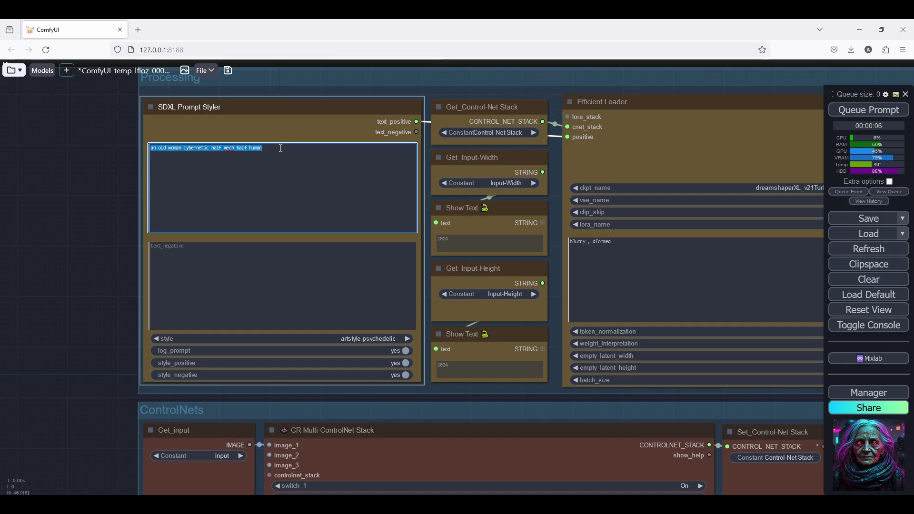
type("an old wom")
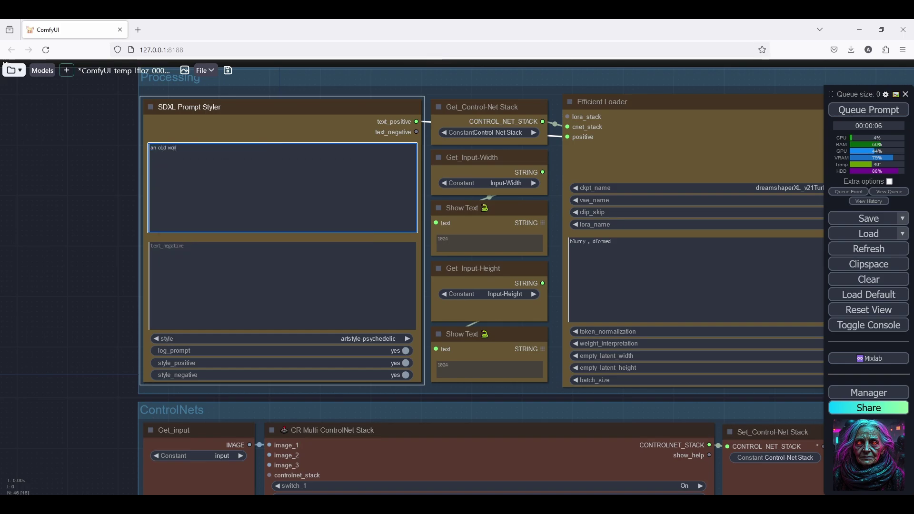
type("an in ")
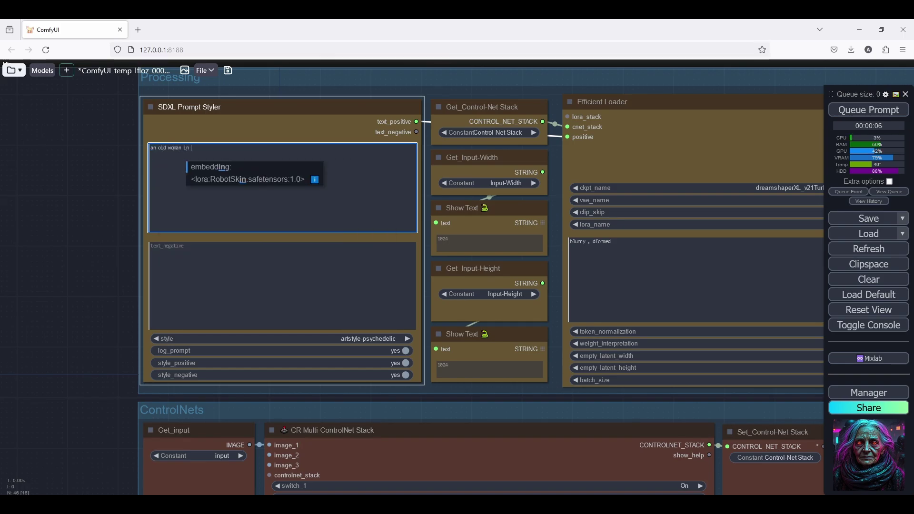
type("a psychedlic forest")
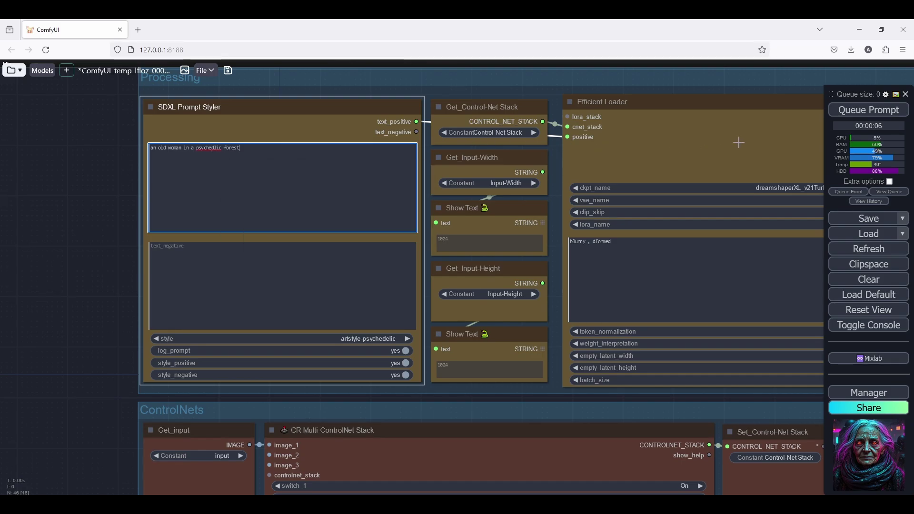
Step: Queue the prompt with the artstyle-psychedelic style and compare the generated portrait with the input in the Image Comparer
left_click(868, 110)
scroll(551, 226, "down", 10)
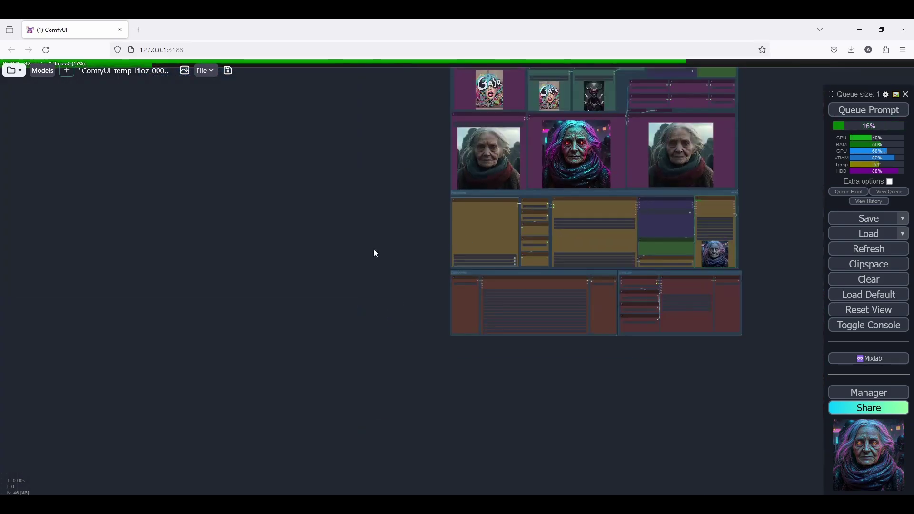
left_click_drag(374, 249, 324, 299)
scroll(709, 300, "up", 10)
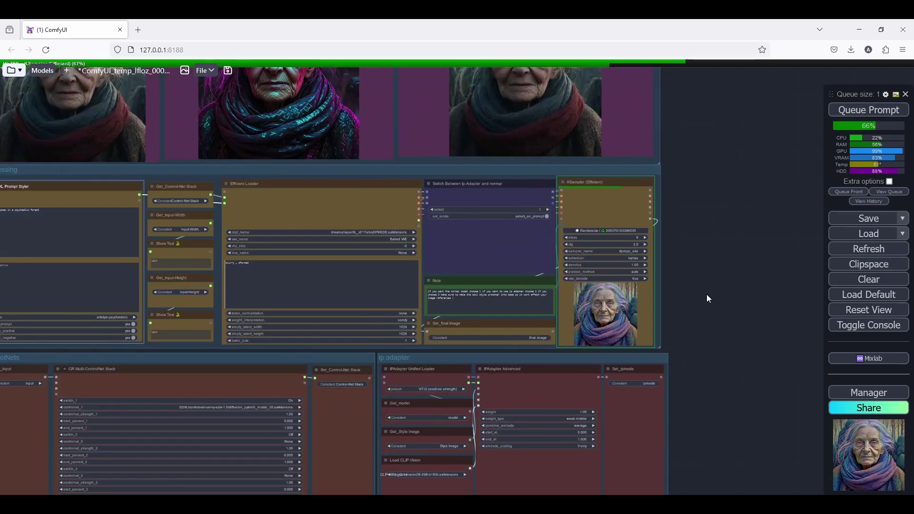
scroll(619, 295, "up", 7)
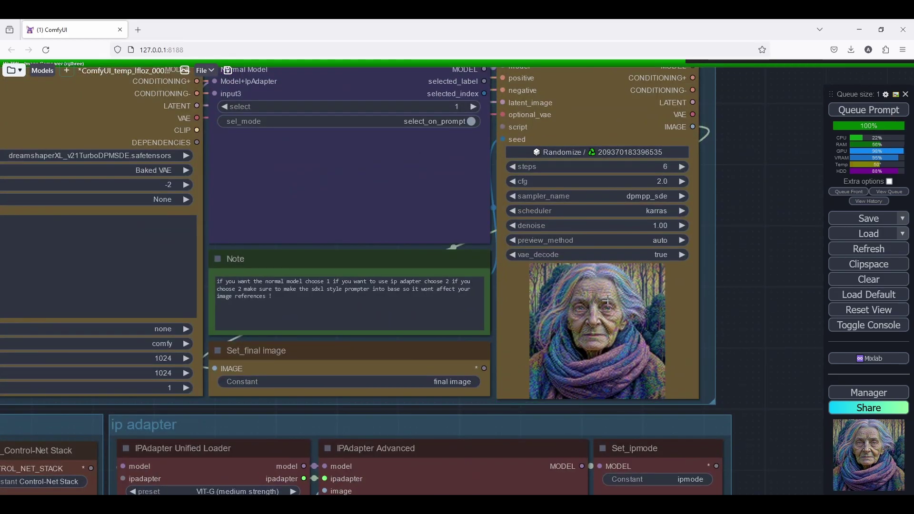
scroll(612, 297, "down", 7)
left_click_drag(695, 281, 717, 413)
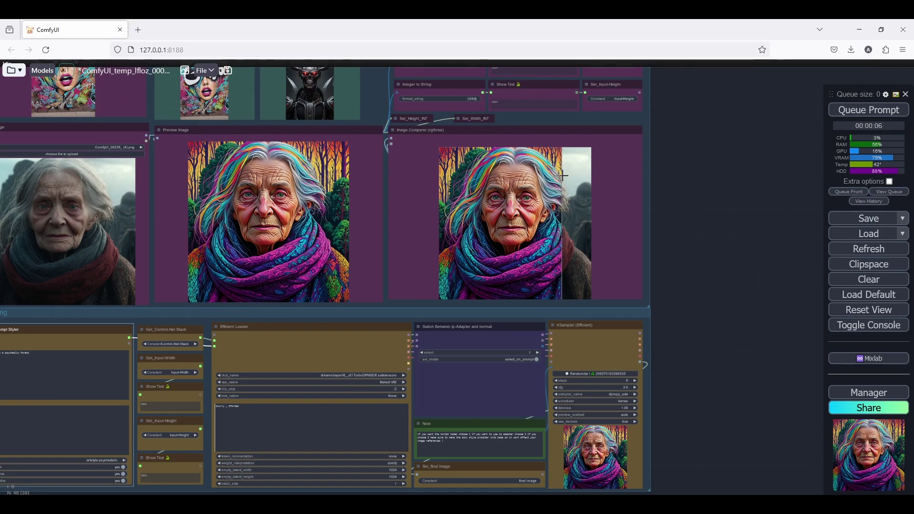
scroll(598, 185, "up", 8)
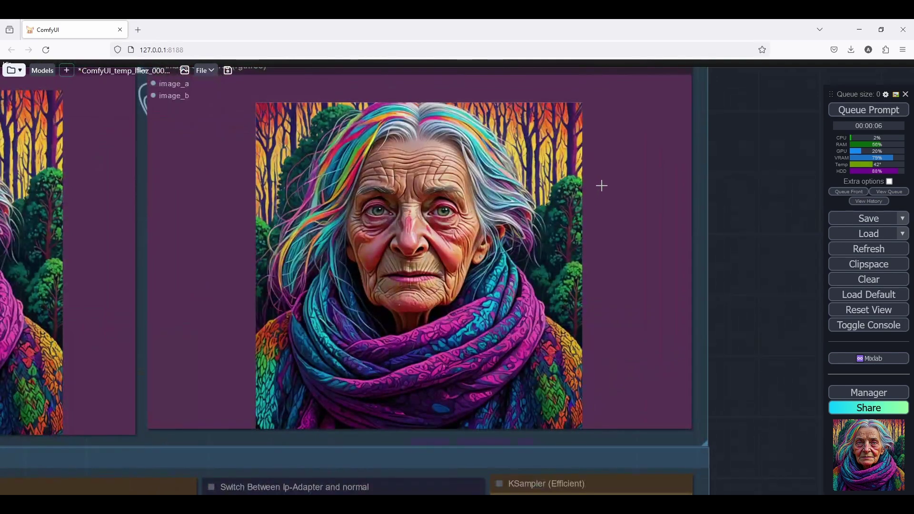
Step: Save the generated psychedelic forest portrait from the Preview Image node
scroll(478, 228, "down", 8)
right_click(188, 228)
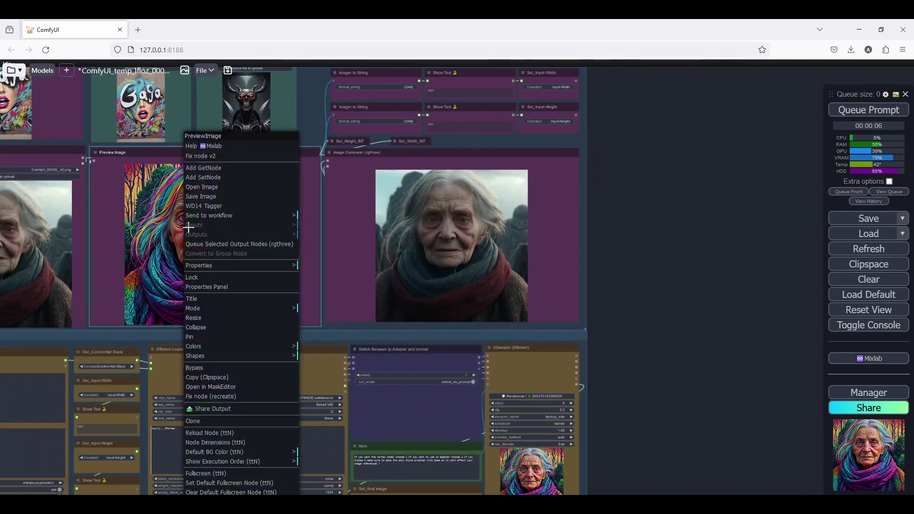
left_click(203, 196)
Step: Set the SDXL Prompt Styler's style to base
scroll(621, 287, "up", 2)
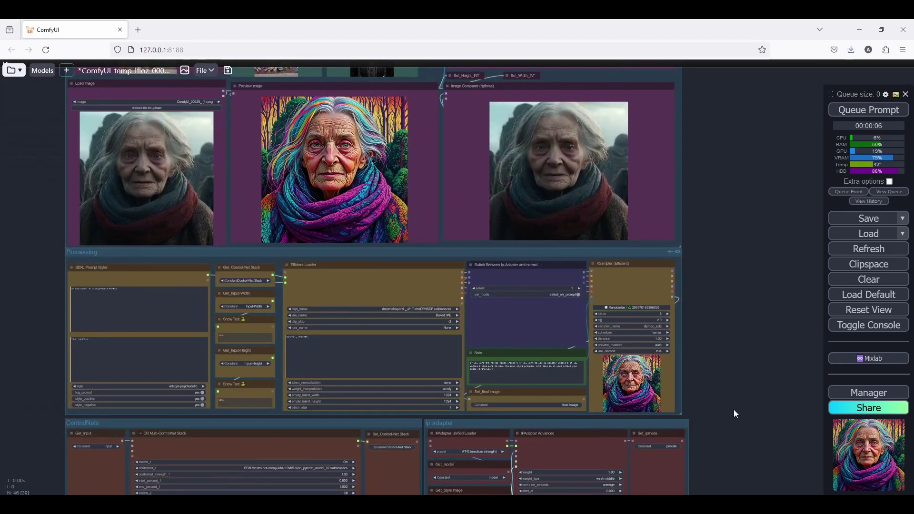
left_click_drag(733, 410, 732, 377)
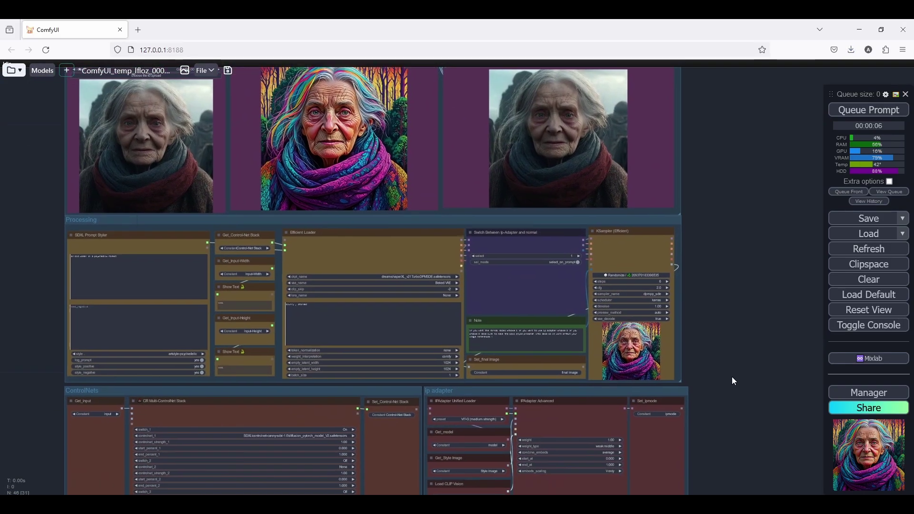
scroll(98, 246, "up", 5)
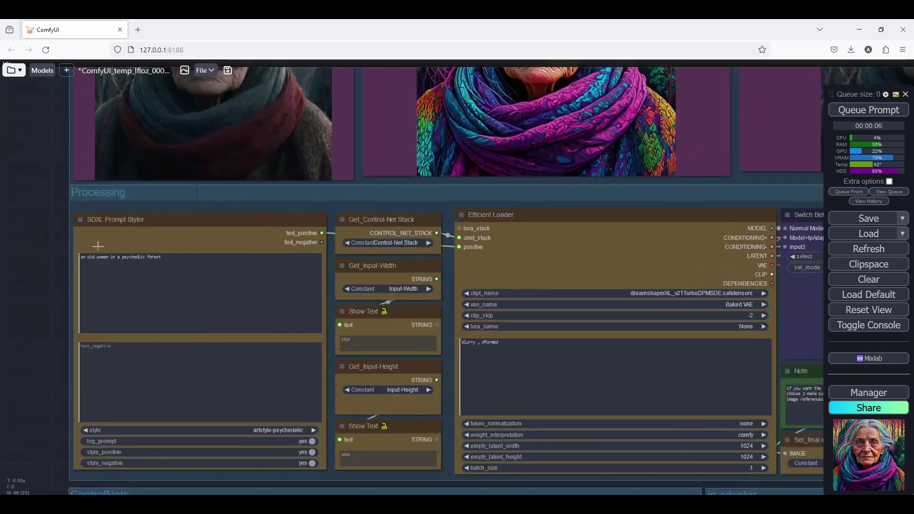
left_click(280, 431)
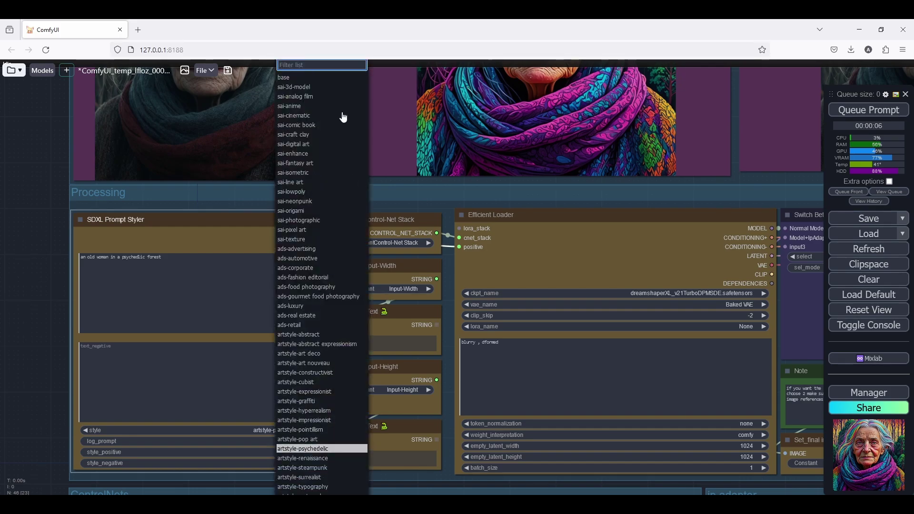
left_click(285, 78)
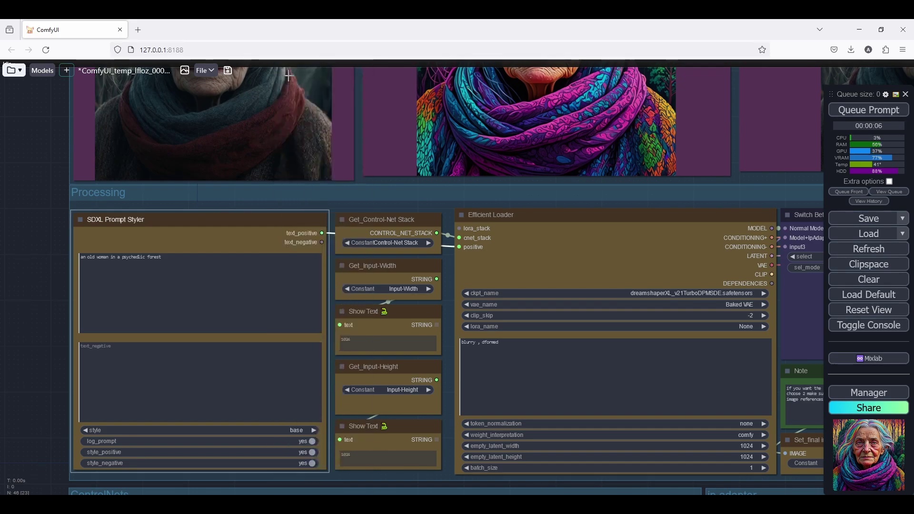
Step: Set select to 2 in the Switch Between Ip-Adapter and normal node to use the Model+IpAdapter input
scroll(18, 254, "down", 14)
scroll(189, 367, "up", 14)
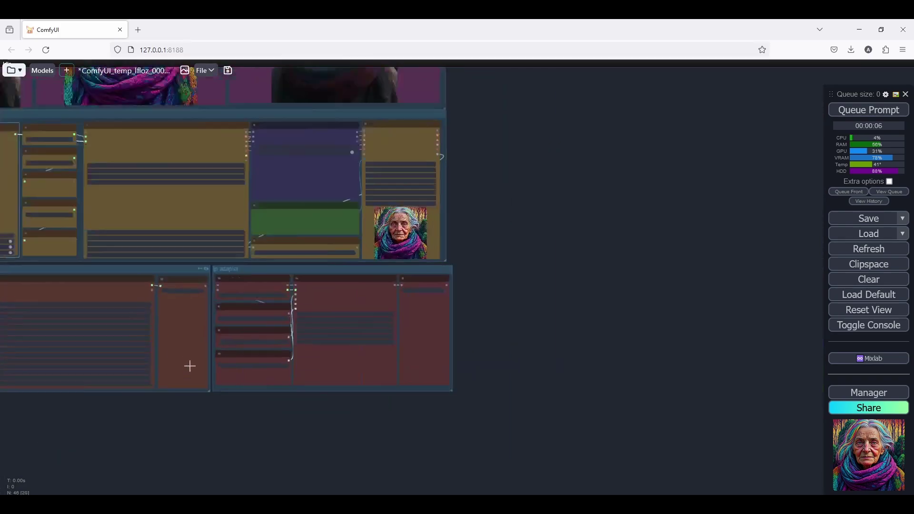
scroll(381, 353, "down", 2)
scroll(436, 402, "down", 5)
scroll(450, 132, "up", 14)
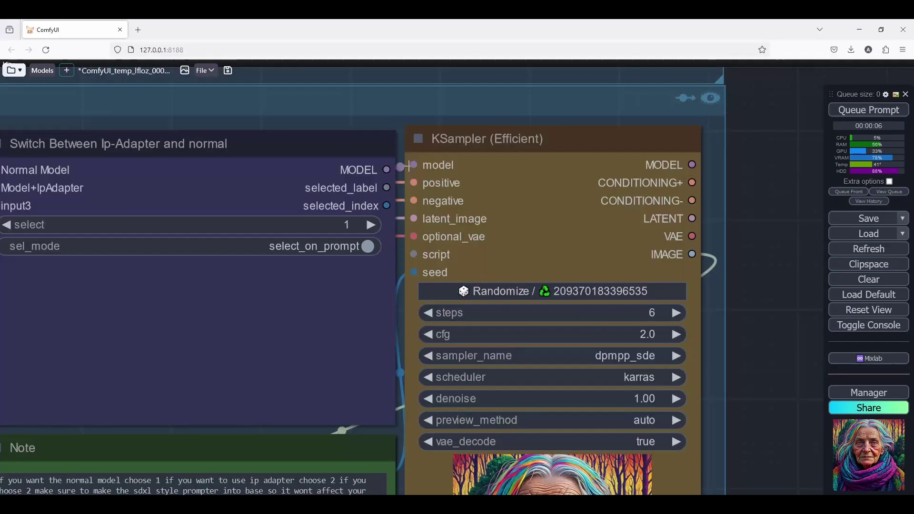
scroll(425, 177, "down", 3)
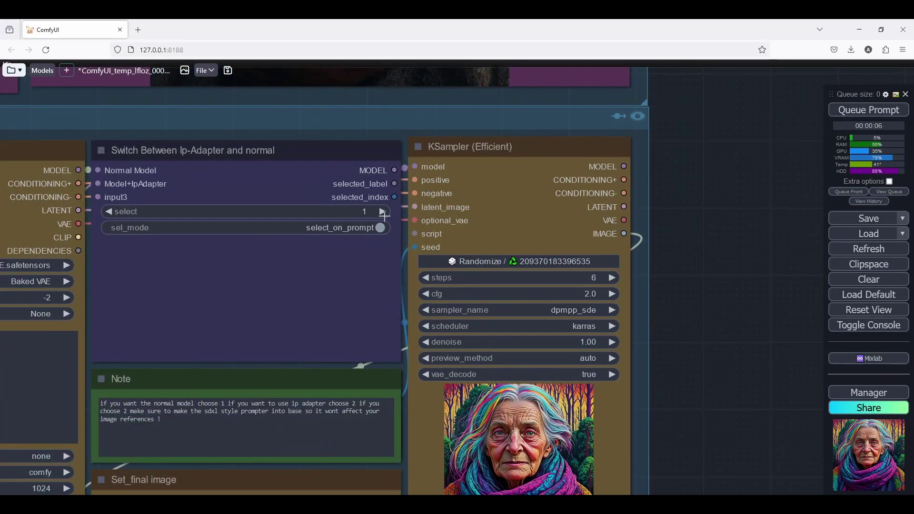
left_click(383, 211)
Step: Examine the reference images in the Design Group's Load Image, Mix-Image-01 and Mix-image-02 nodes
scroll(706, 177, "down", 5)
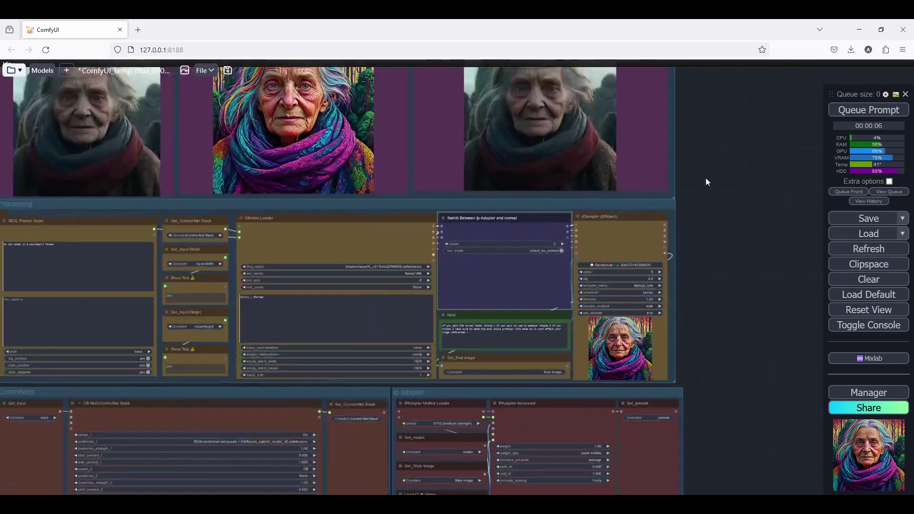
scroll(280, 112, "up", 5)
left_click_drag(281, 114, 325, 128)
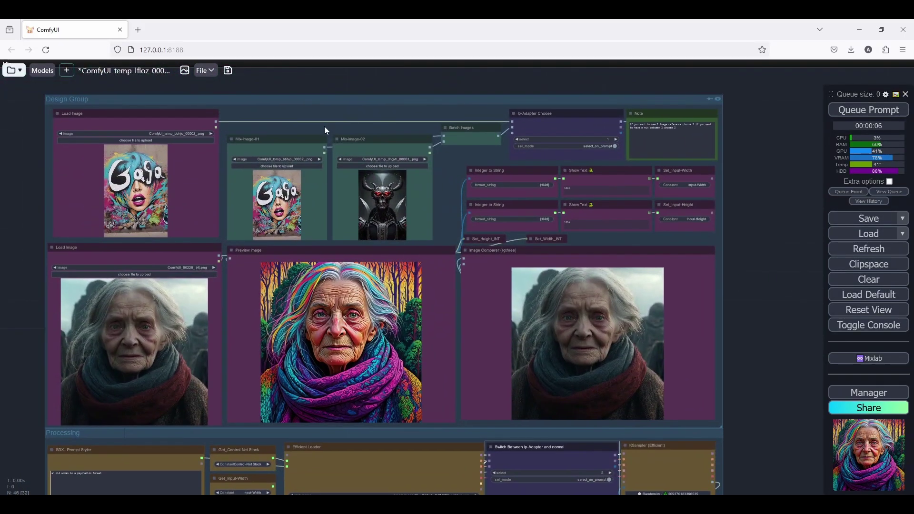
scroll(173, 158, "up", 4)
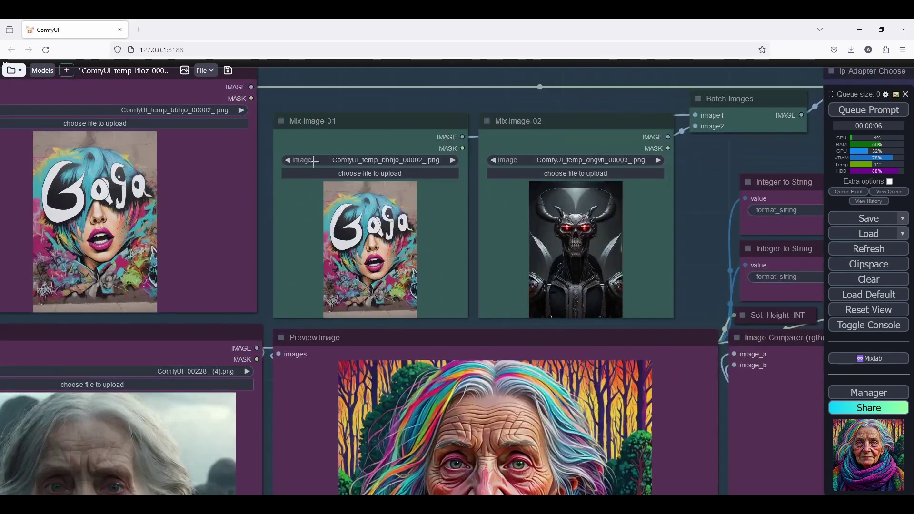
scroll(257, 207, "down", 1)
scroll(257, 207, "down", 5)
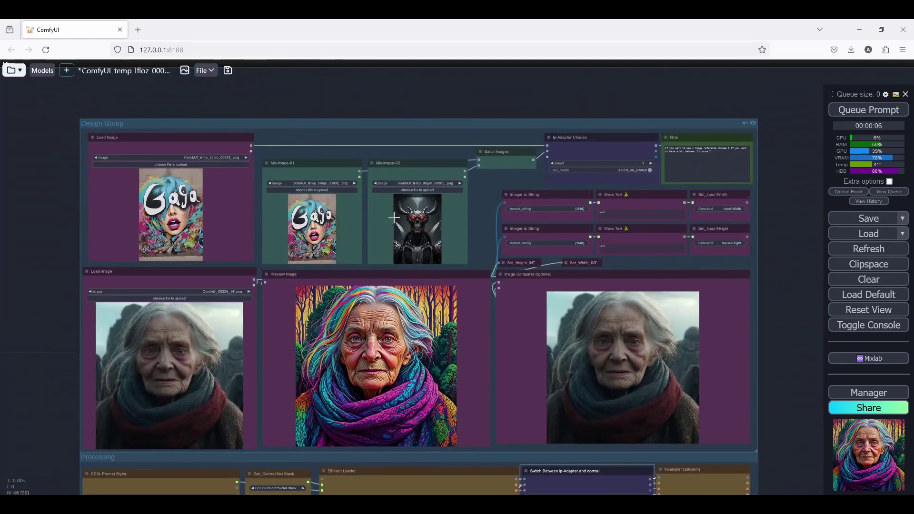
Step: Clear the whole positive prompt text in the SDXL Prompt Styler
left_click_drag(489, 245, 499, 83)
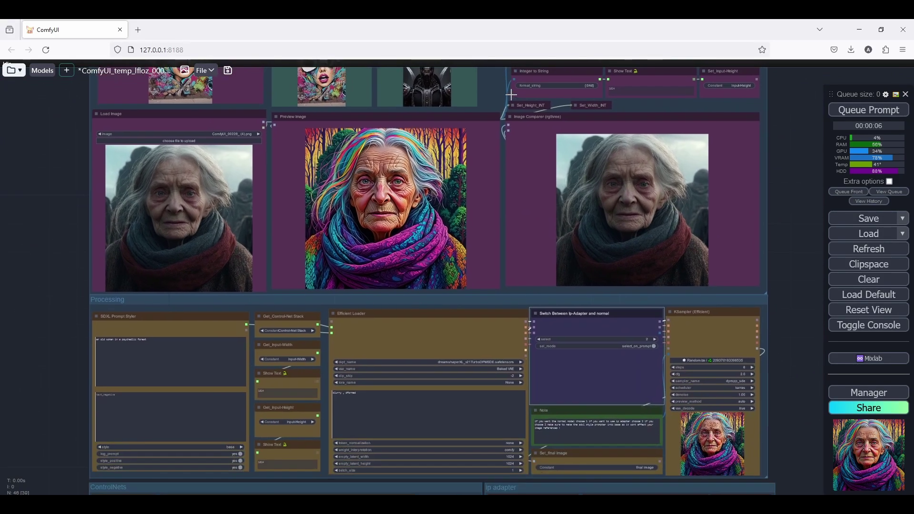
scroll(77, 387, "up", 3)
triple_click(191, 317)
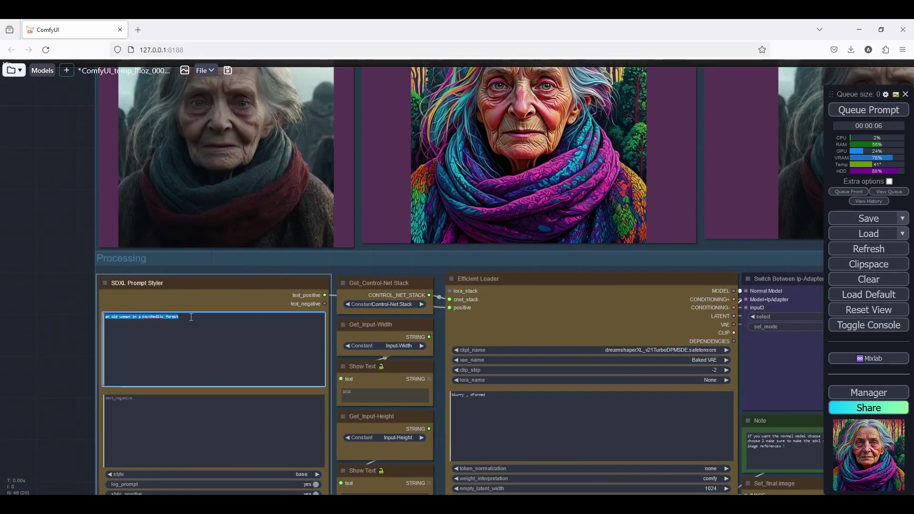
left_click(191, 317)
key("BackSpace")
key("BackSpace")
key("BackSpace")
key("BackSpace")
key("BackSpace")
key("BackSpace")
key("BackSpace")
key("BackSpace")
key("BackSpace")
key("BackSpace")
key("BackSpace")
key("BackSpace")
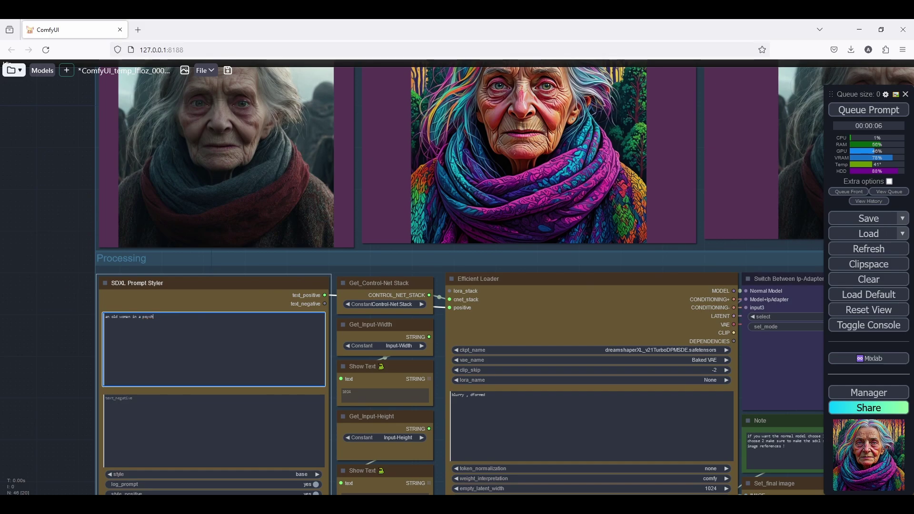
key("BackSpace")
key("BackSpace")
key("BackSpace")
key("BackSpace")
key("BackSpace")
key("BackSpace")
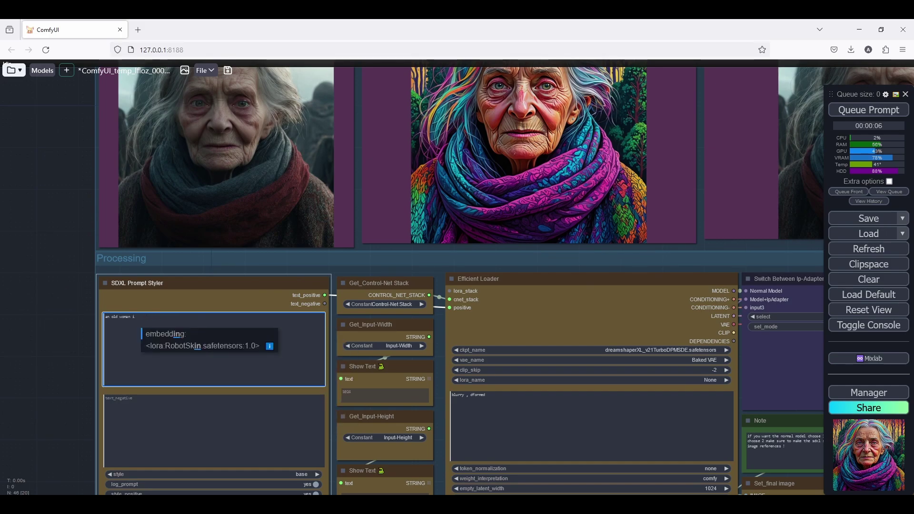
key("BackSpace")
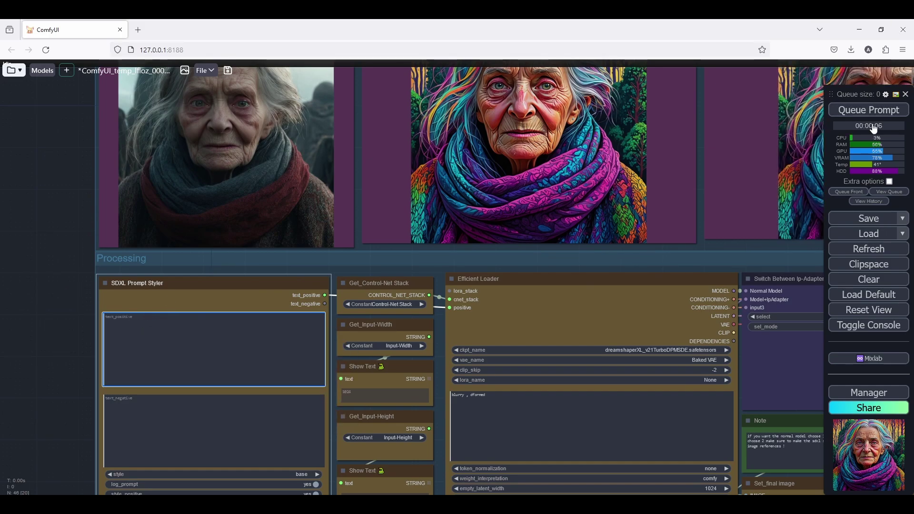
Step: Queue the prompt with the IP-Adapter model, base style and empty positive prompt, and follow the generation across the workflow
left_click(859, 109)
scroll(21, 308, "down", 1)
scroll(21, 309, "down", 5)
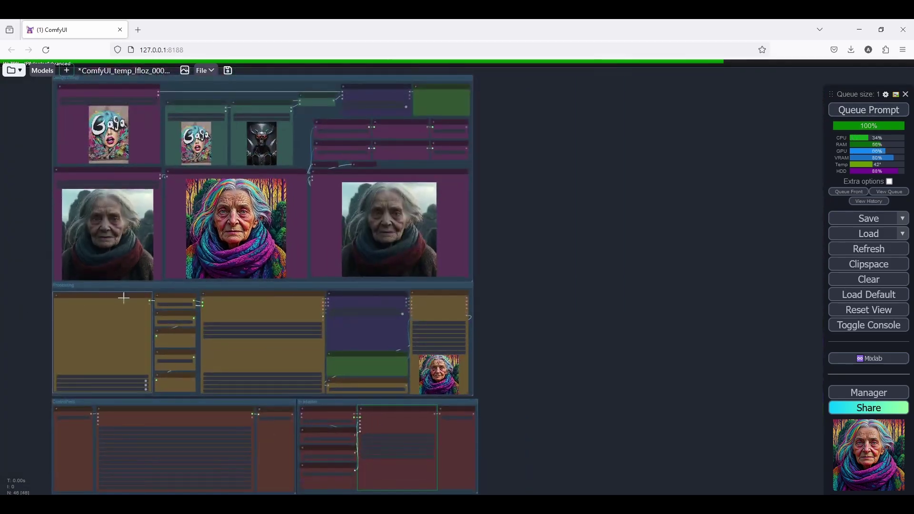
scroll(579, 336, "left", 2)
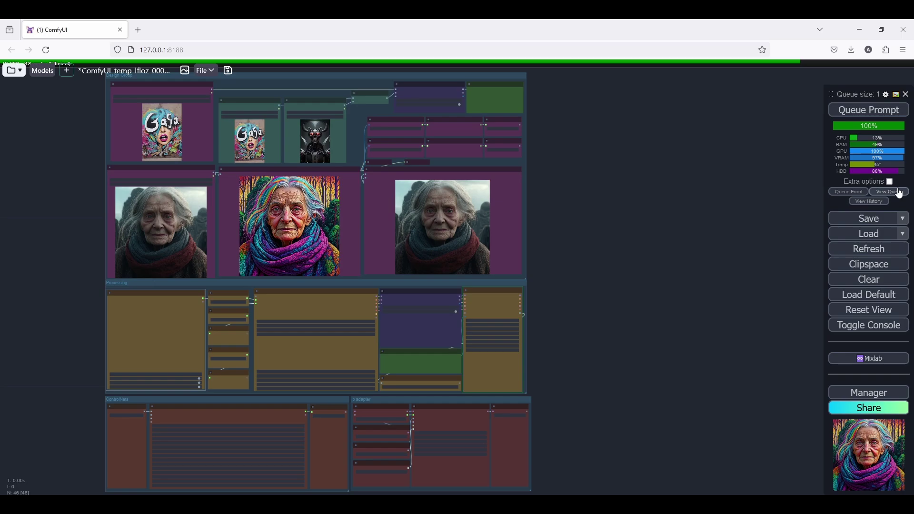
scroll(562, 360, "up", 2)
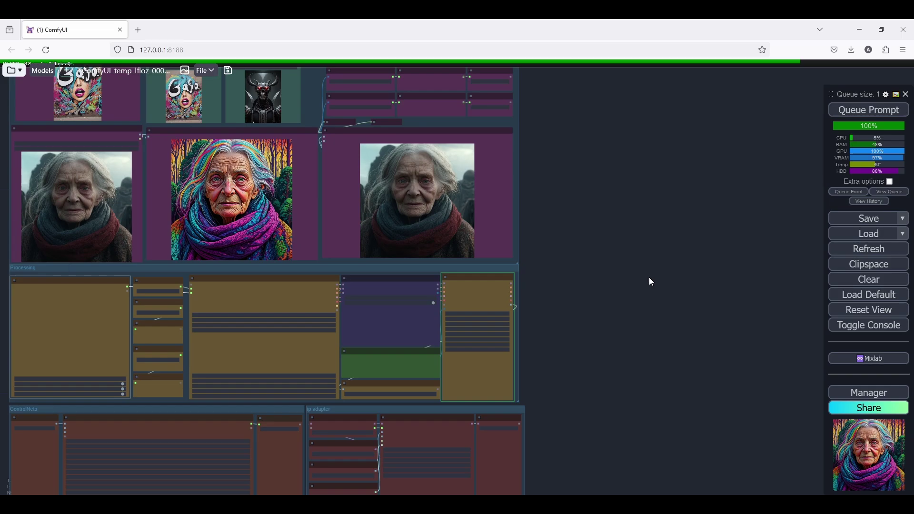
Step: Show the queue, cancel the running generation and hide the queue list again
scroll(644, 285, "down", 1)
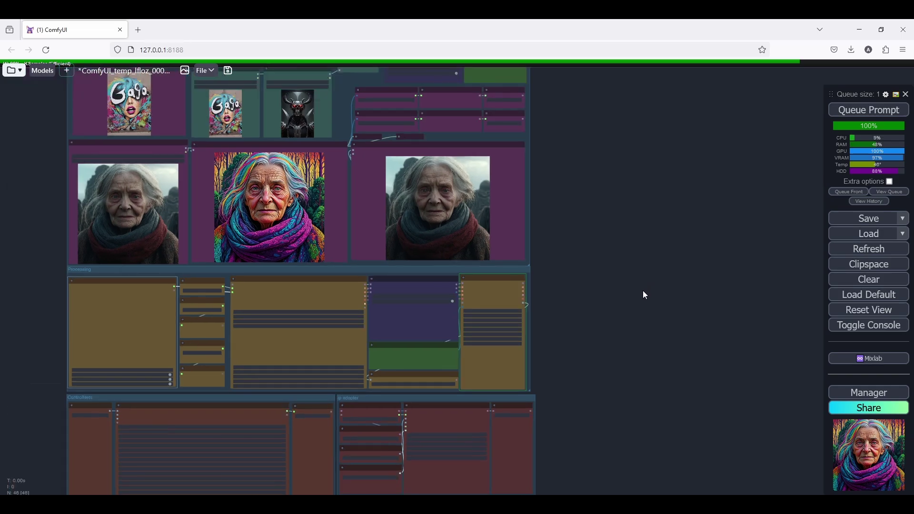
left_click(900, 193)
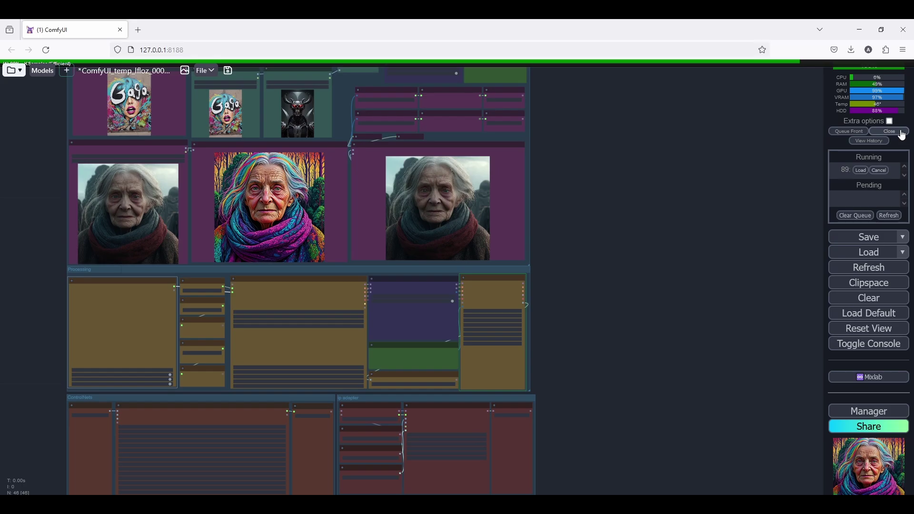
left_click(880, 171)
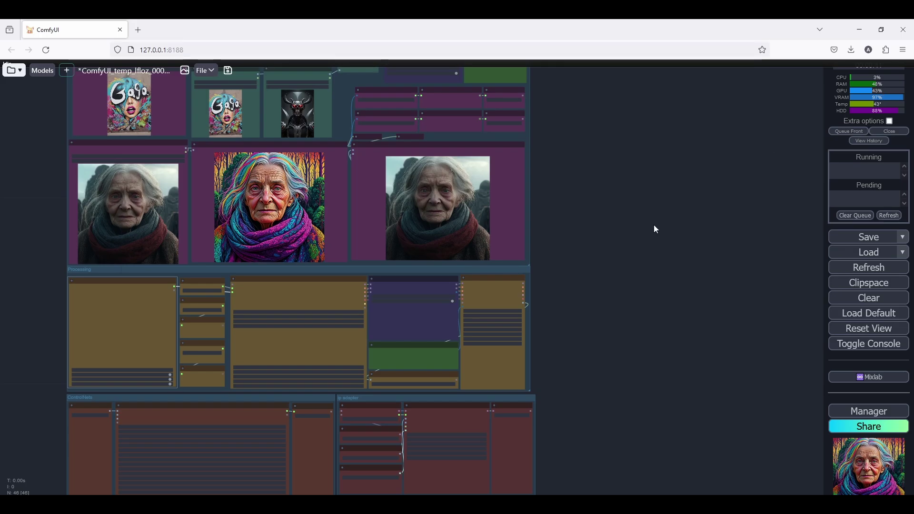
left_click(898, 134)
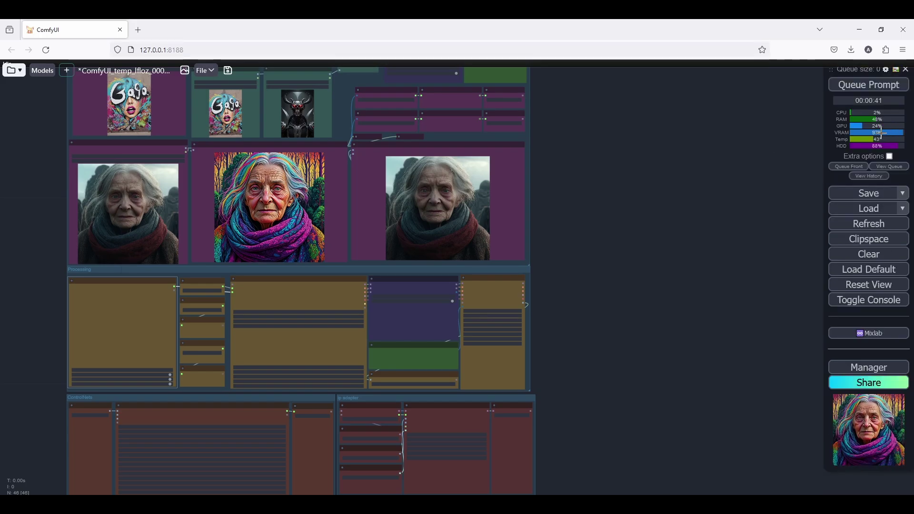
Step: Queue the prompt again with the IP-Adapter model and empty positive prompt, and show the queue list
scroll(670, 276, "down", 5)
scroll(641, 299, "up", 8)
scroll(687, 287, "down", 3)
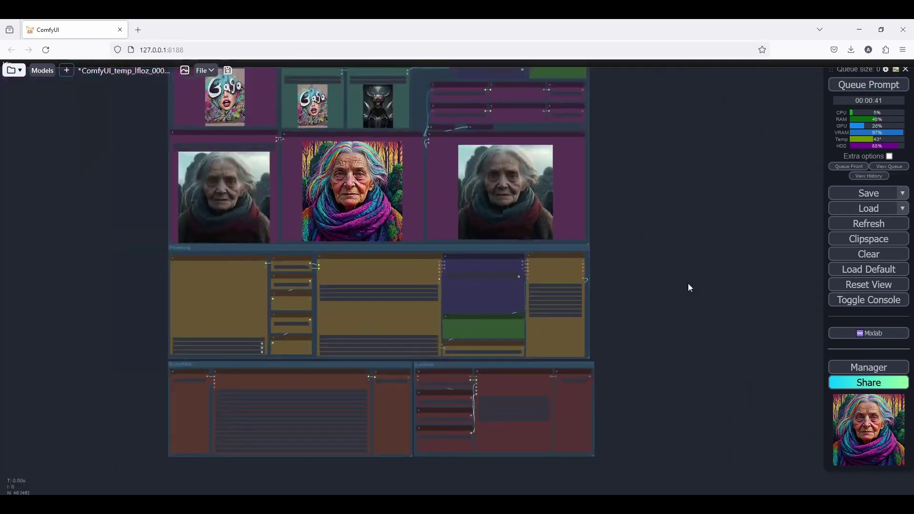
scroll(689, 281, "down", 2)
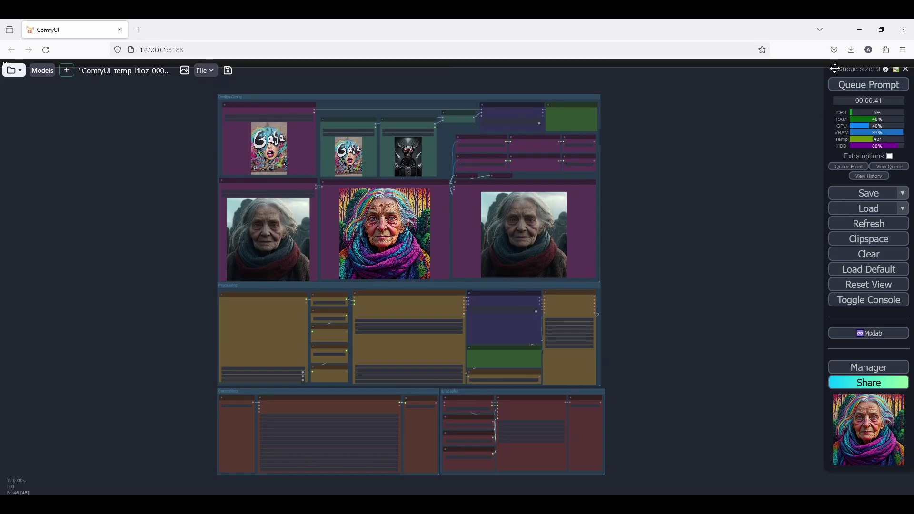
left_click_drag(835, 68, 836, 83)
left_click(856, 106)
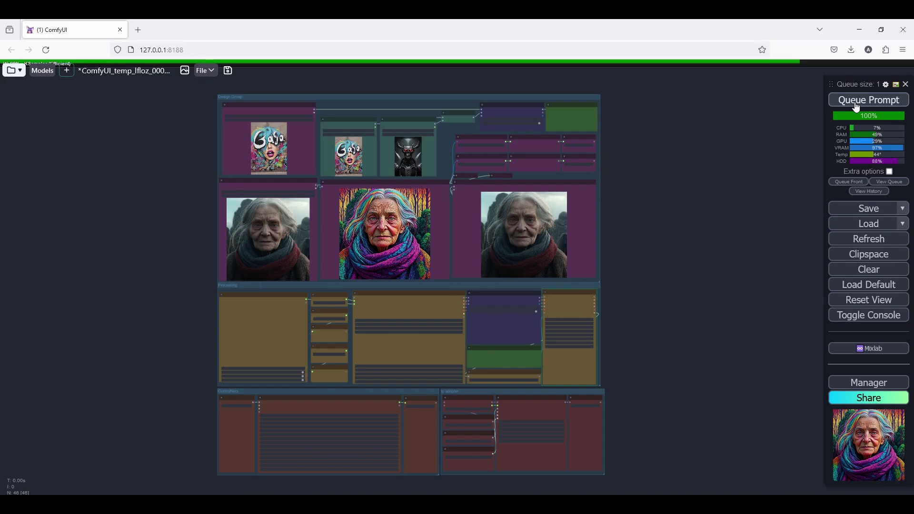
left_click(894, 183)
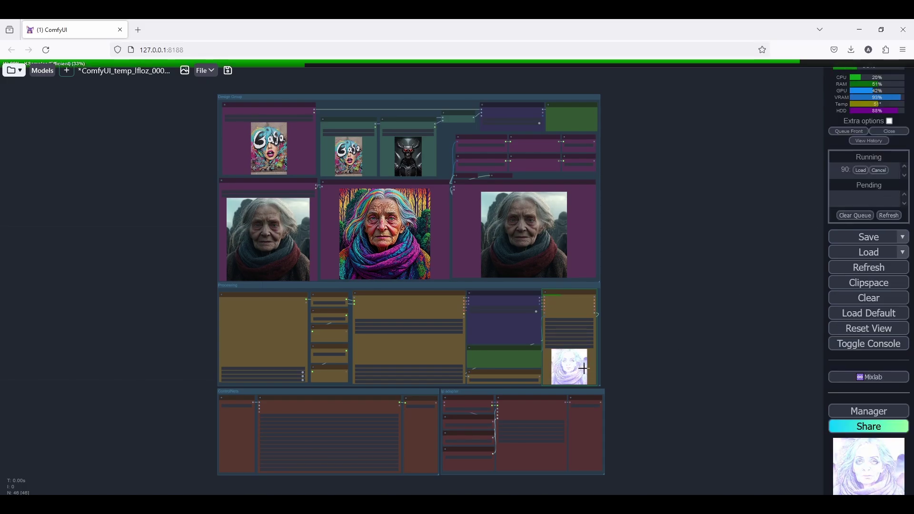
Step: Follow the generation preview in the KSampler (Efficient) node
scroll(584, 369, "up", 3)
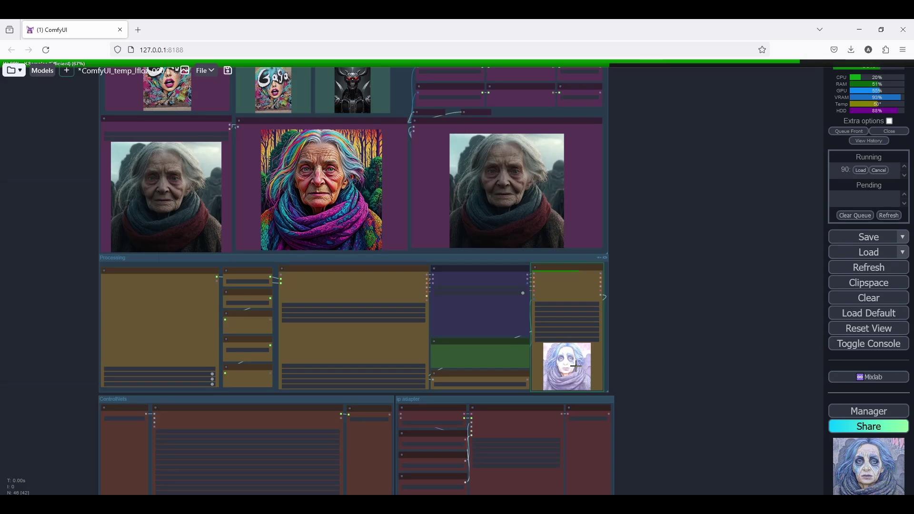
scroll(576, 365, "up", 5)
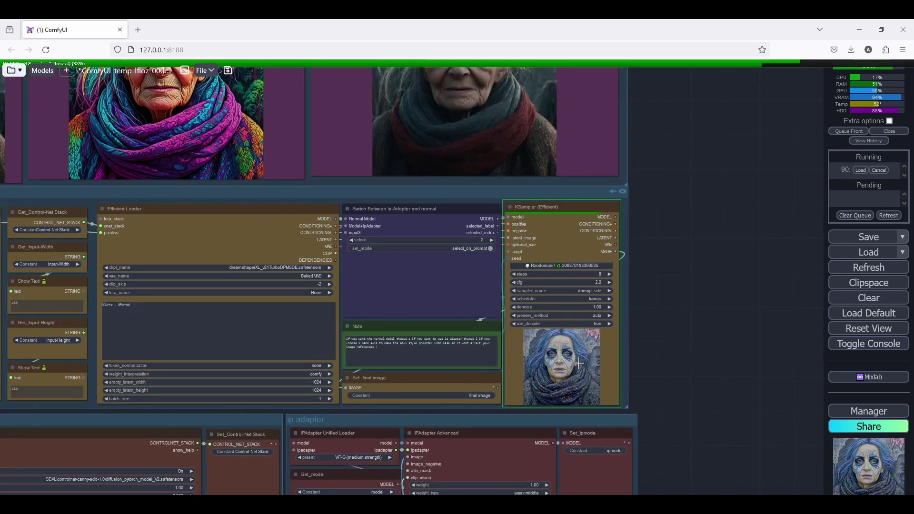
scroll(588, 382, "up", 8)
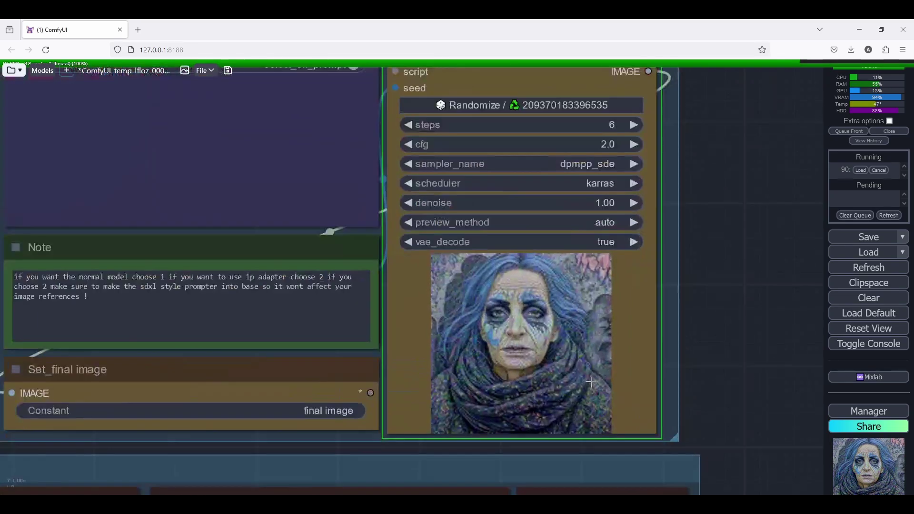
scroll(590, 382, "down", 8)
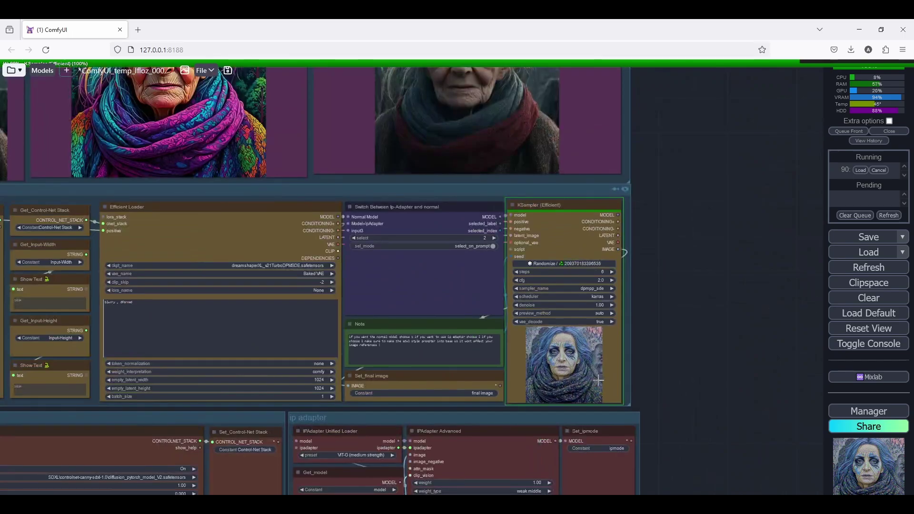
scroll(598, 380, "down", 9)
scroll(581, 314, "up", 10)
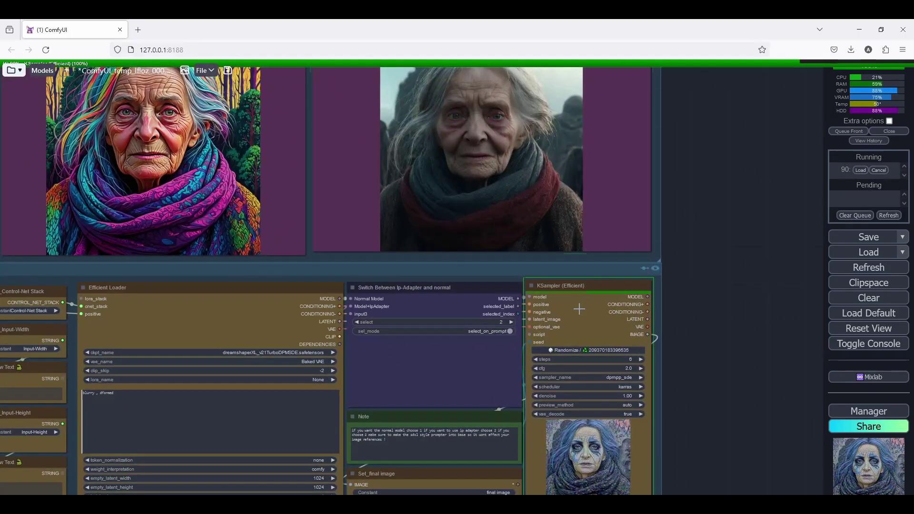
Step: Compare the generated portrait with the original photo and the reference images in the Design Group
left_click_drag(504, 150, 598, 355)
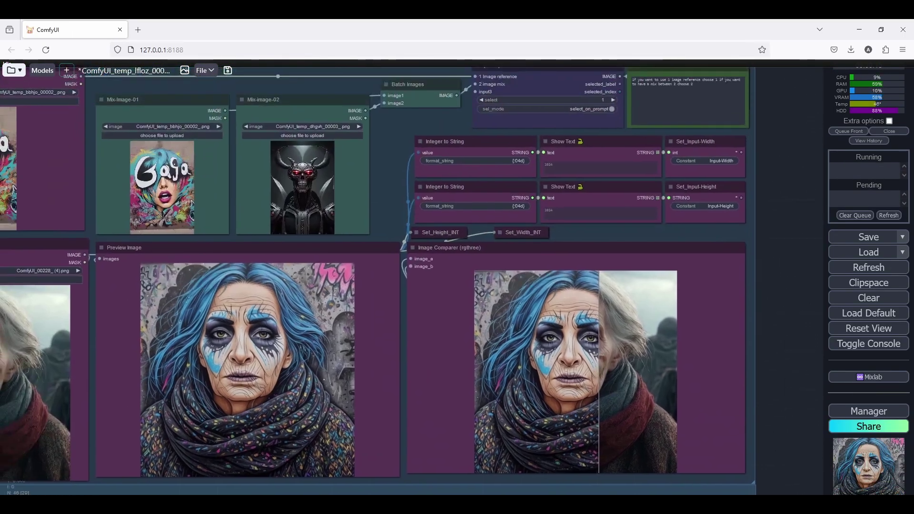
scroll(599, 354, "down", 5)
scroll(598, 354, "up", 8)
scroll(598, 352, "down", 7)
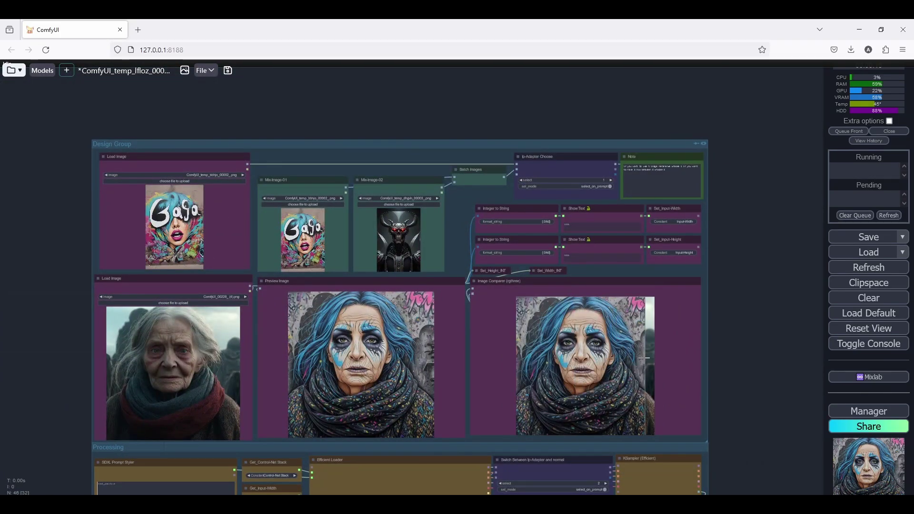
Step: Enter "an old woman graffiti" as the positive prompt in the SDXL Prompt Styler
scroll(644, 358, "up", 6)
scroll(704, 380, "down", 7)
scroll(132, 429, "up", 9)
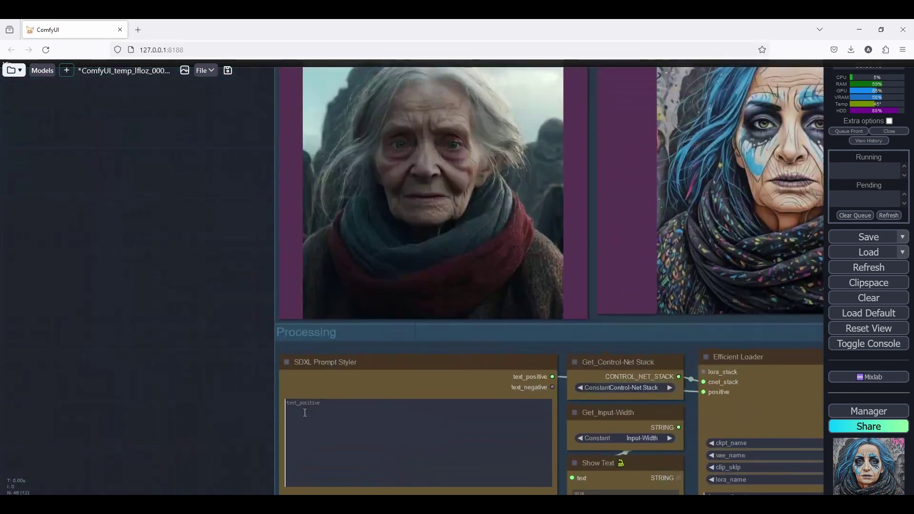
left_click(304, 413)
type("an ")
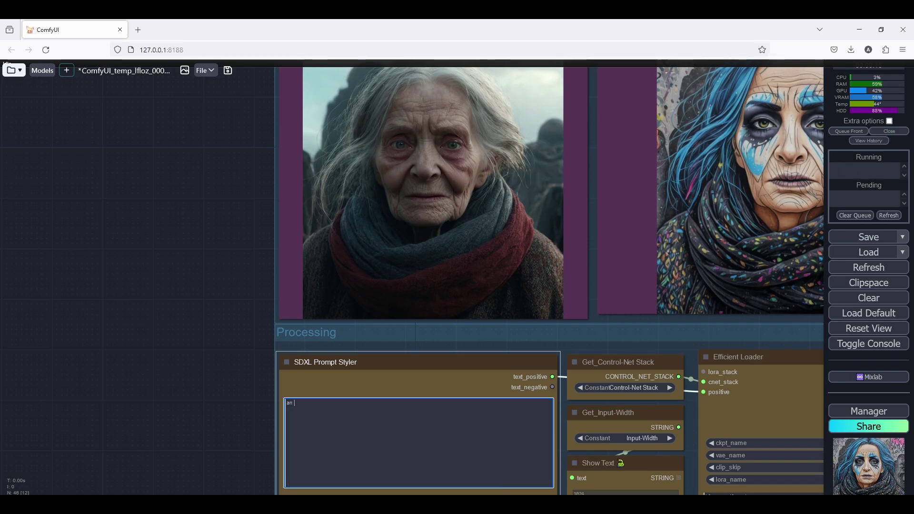
type("old woman graffiti")
Step: Queue the prompt with the graffiti text and the IP-Adapter model
scroll(181, 406, "down", 5)
scroll(465, 291, "up", 5)
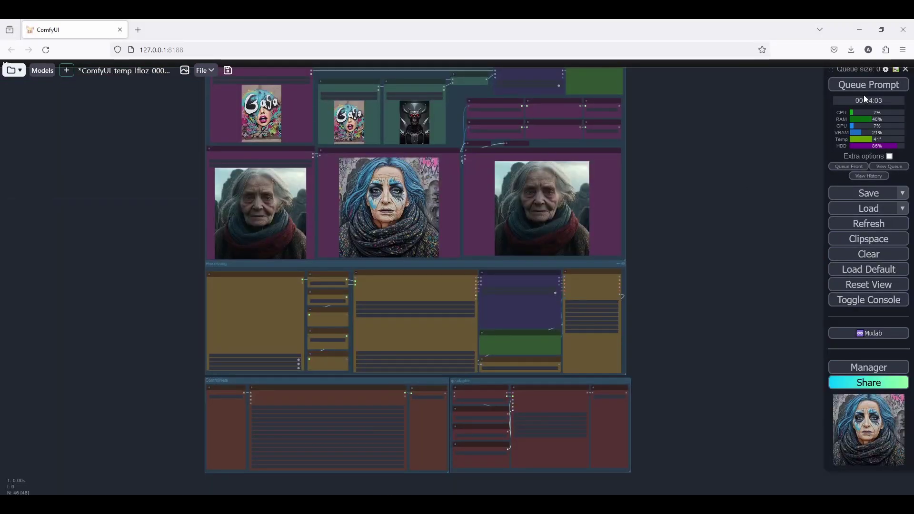
left_click(867, 91)
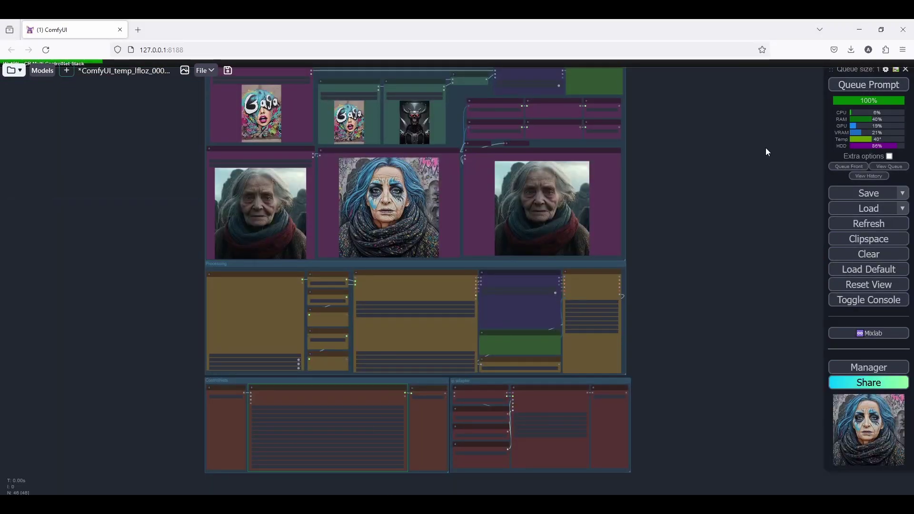
left_click_drag(692, 195, 671, 216)
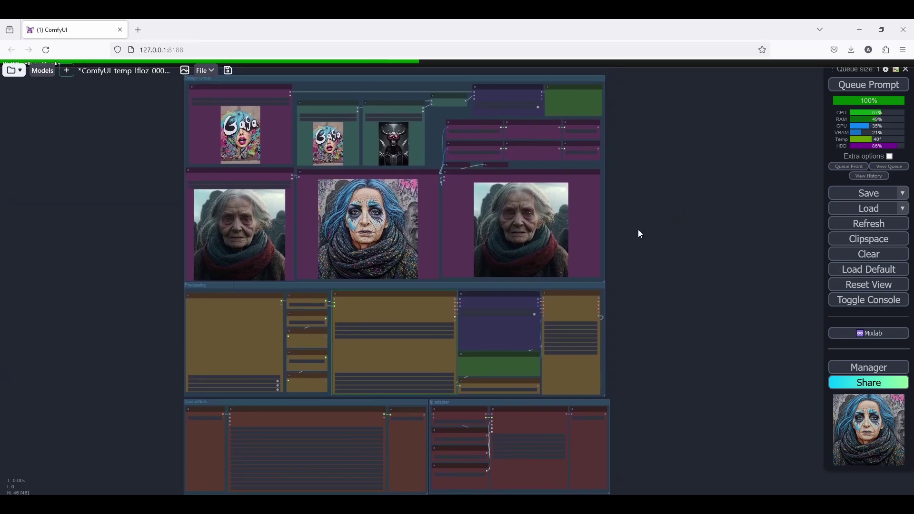
scroll(638, 229, "up", 3)
scroll(631, 306, "up", 4)
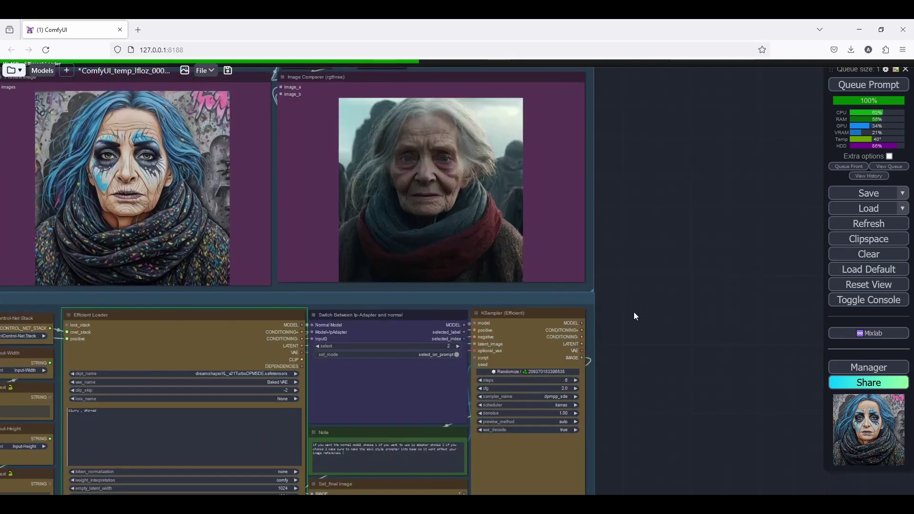
scroll(678, 249, "down", 2)
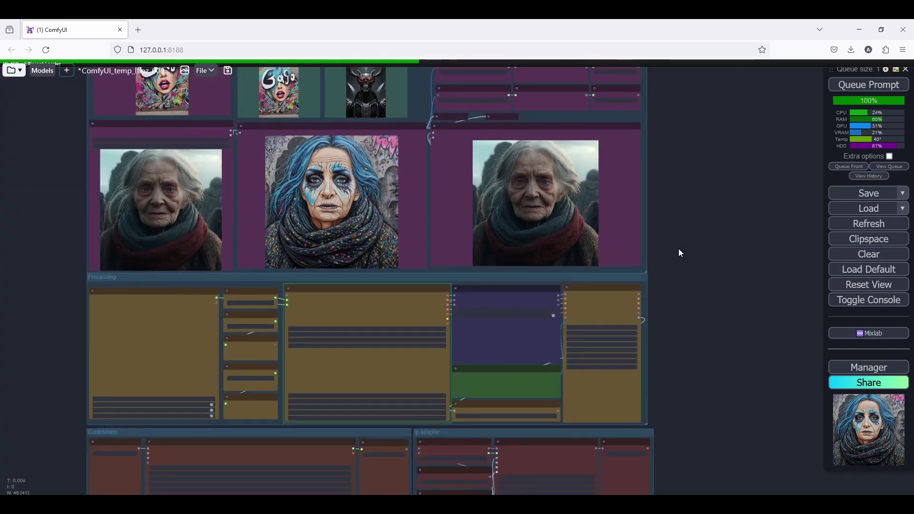
left_click_drag(681, 242, 667, 257)
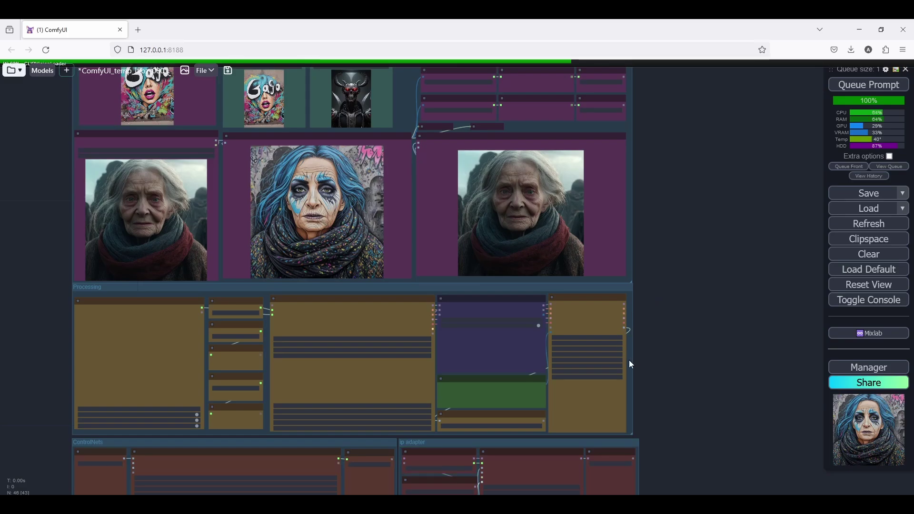
Step: Follow the run through the Processing group and inspect the KSampler (Efficient) node's preview
scroll(631, 364, "up", 5)
scroll(640, 330, "down", 4)
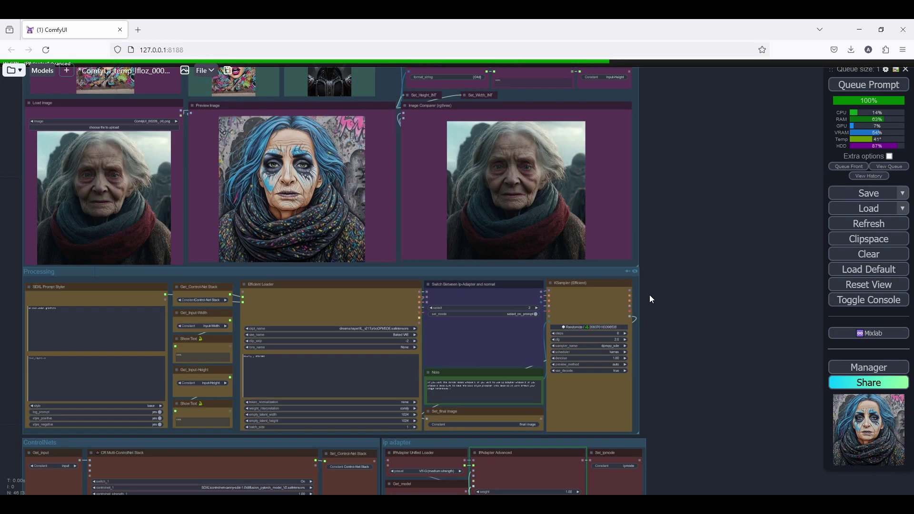
scroll(649, 295, "down", 1)
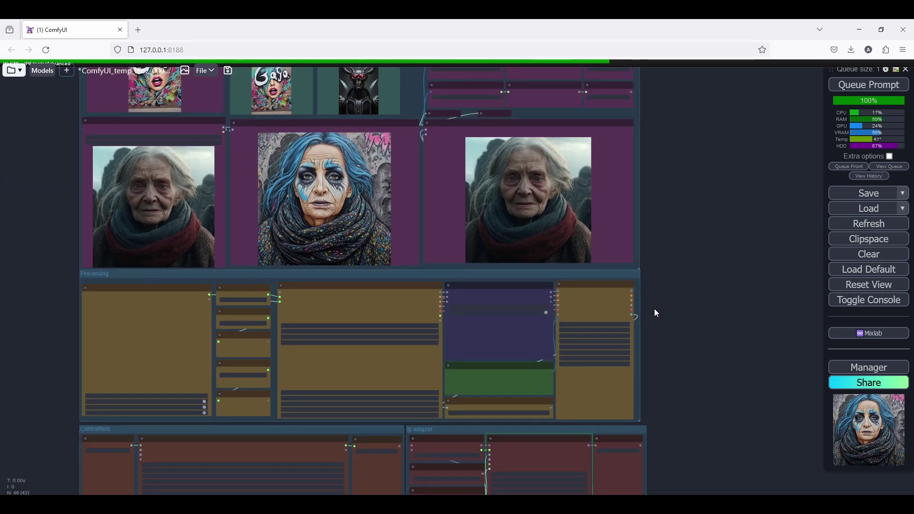
scroll(653, 313, "up", 7)
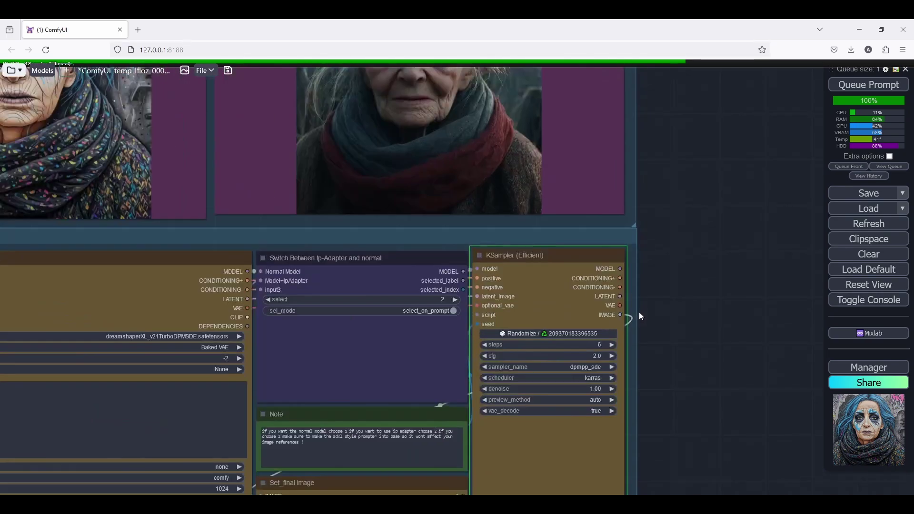
scroll(639, 312, "down", 3)
scroll(579, 422, "up", 7)
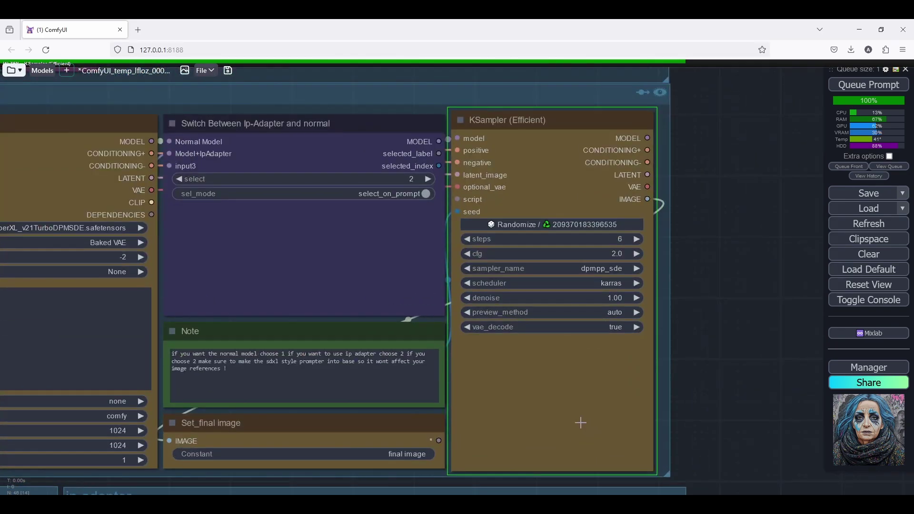
scroll(580, 418, "down", 5)
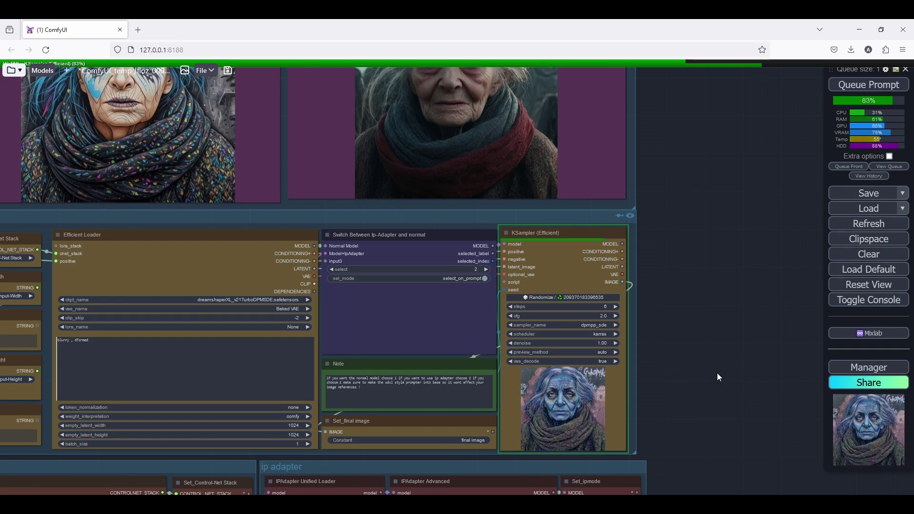
Step: Compare the graffiti portrait with the original photo in the Image Comparer and with the reference images
scroll(717, 373, "down", 4)
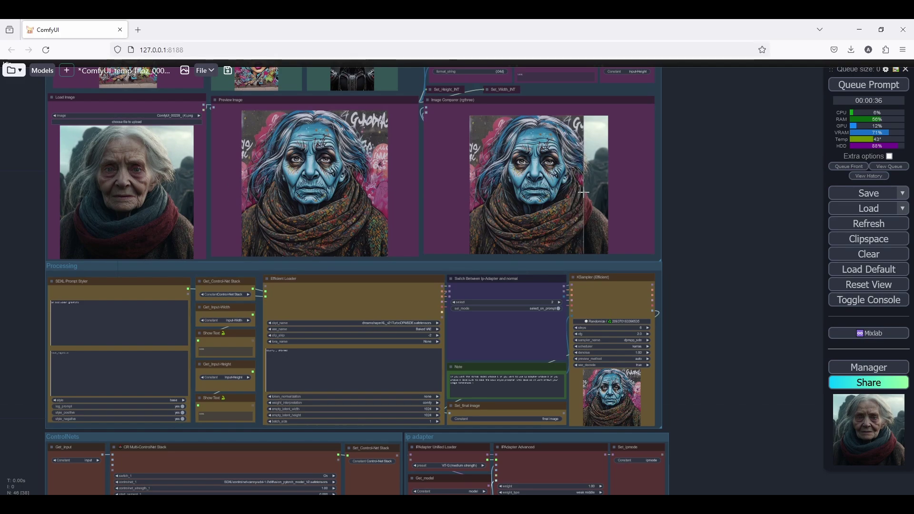
scroll(587, 190, "down", 5)
scroll(587, 189, "up", 5)
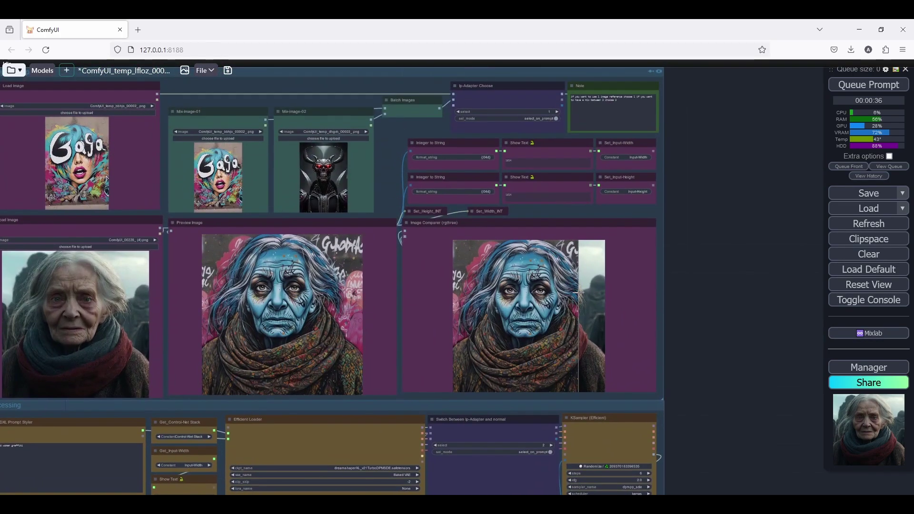
scroll(577, 294, "down", 3)
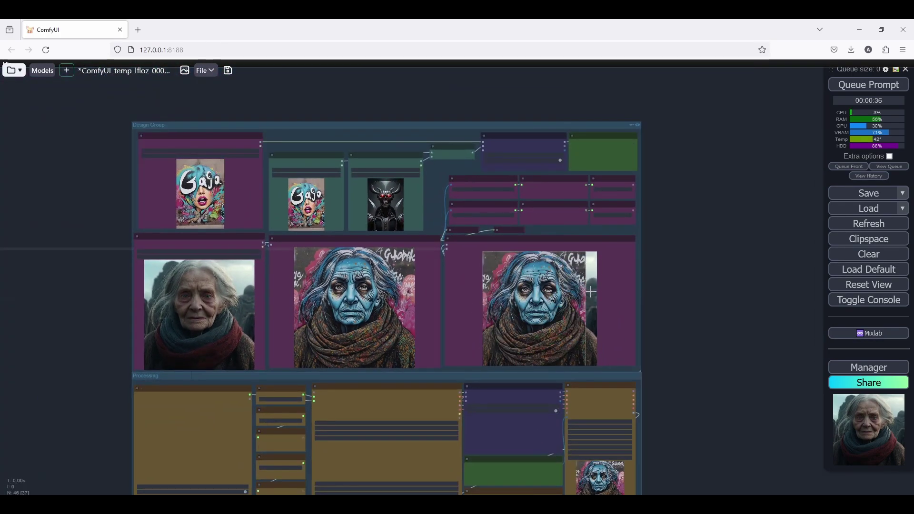
scroll(376, 272, "up", 4)
scroll(490, 222, "down", 3)
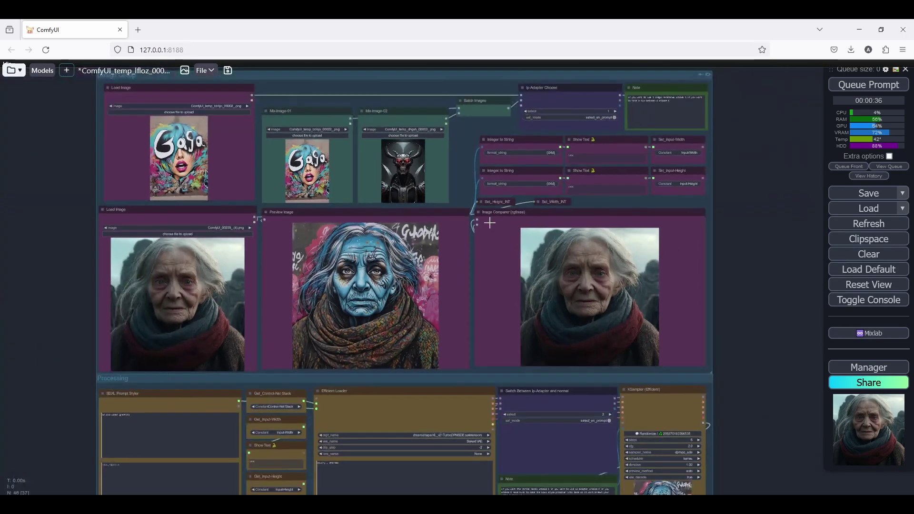
Step: Generate another variation with the same prompt and save the resulting image from the Preview Image node
left_click(869, 87)
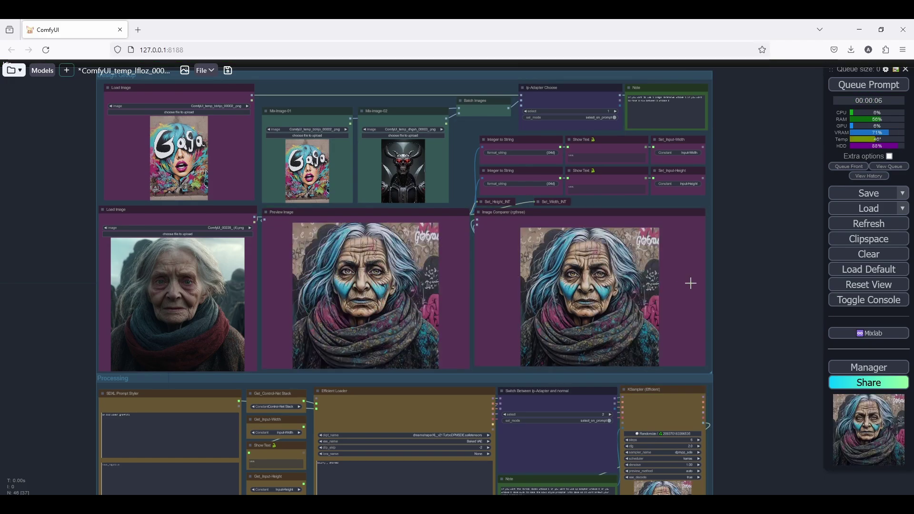
right_click(370, 268)
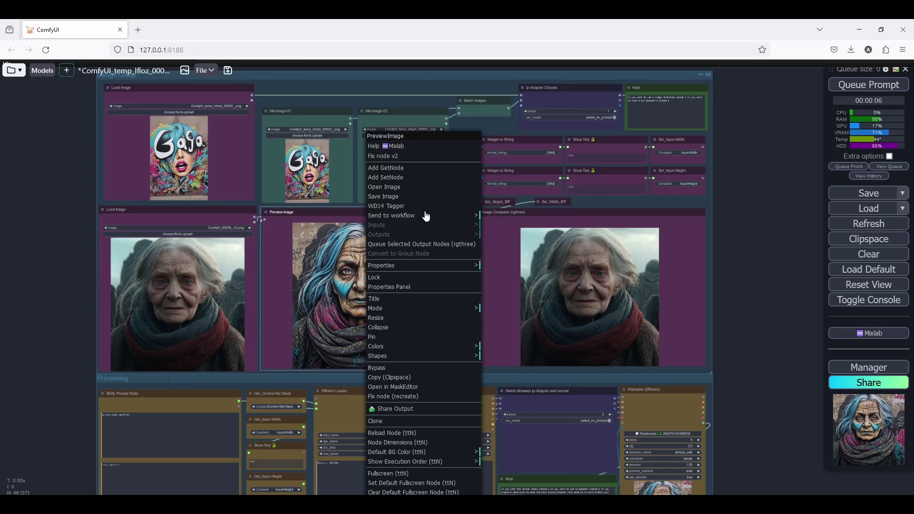
left_click(394, 201)
left_click(776, 296)
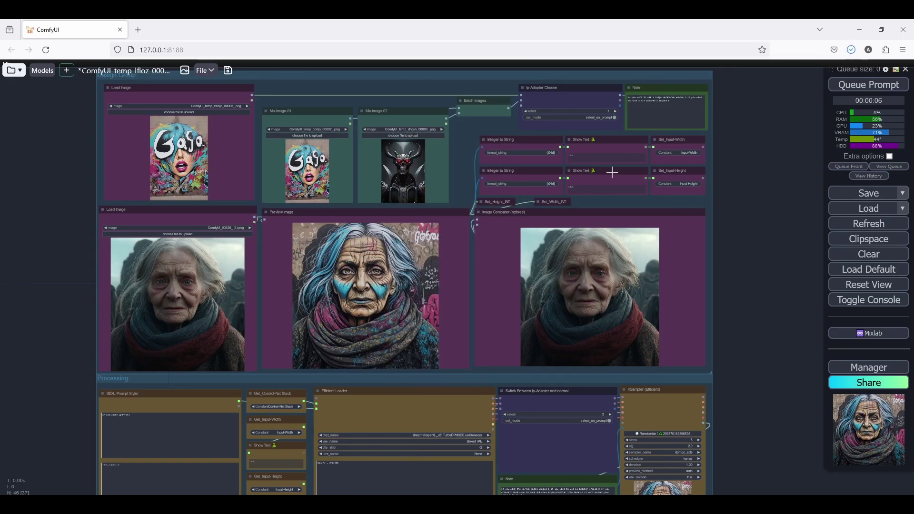
Step: Set the Ip-Adapter Choose node's select value to 2 to use the mix of both reference images
left_click_drag(475, 125, 443, 179)
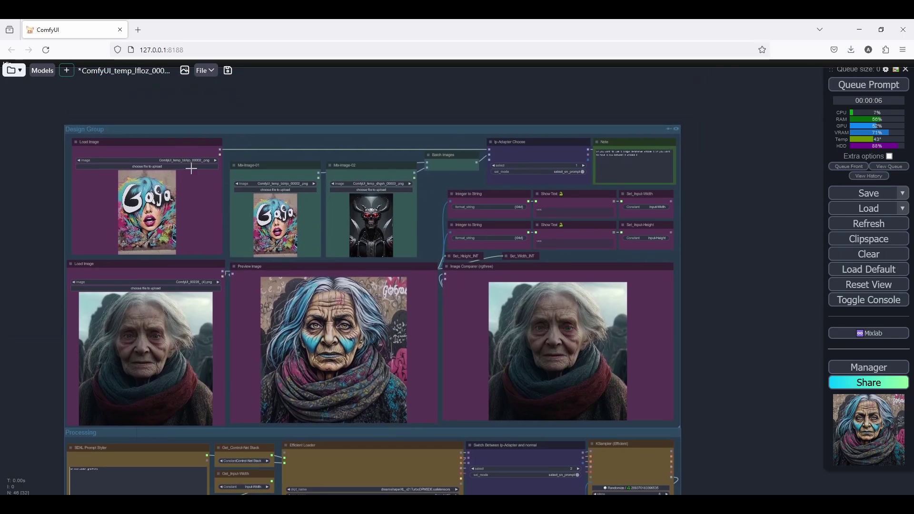
scroll(539, 155, "up", 5)
left_click(617, 174)
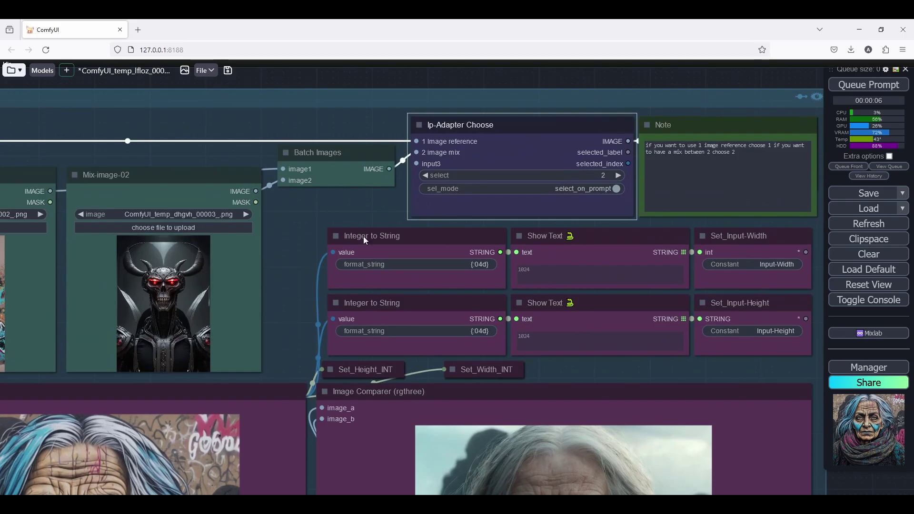
Step: Review the weight_type and combine_embeds options of the IPAdapter Advanced node without changing them
scroll(363, 209, "down", 4)
scroll(271, 205, "down", 6)
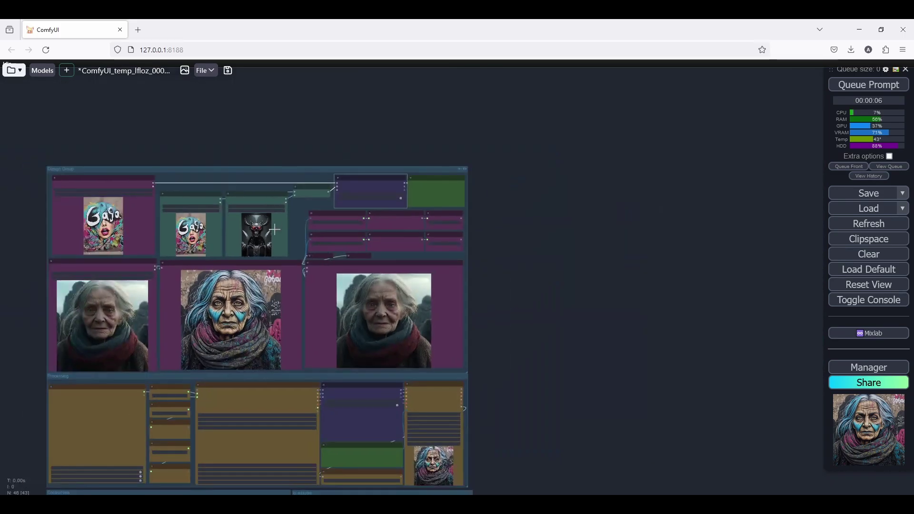
scroll(424, 469, "up", 5)
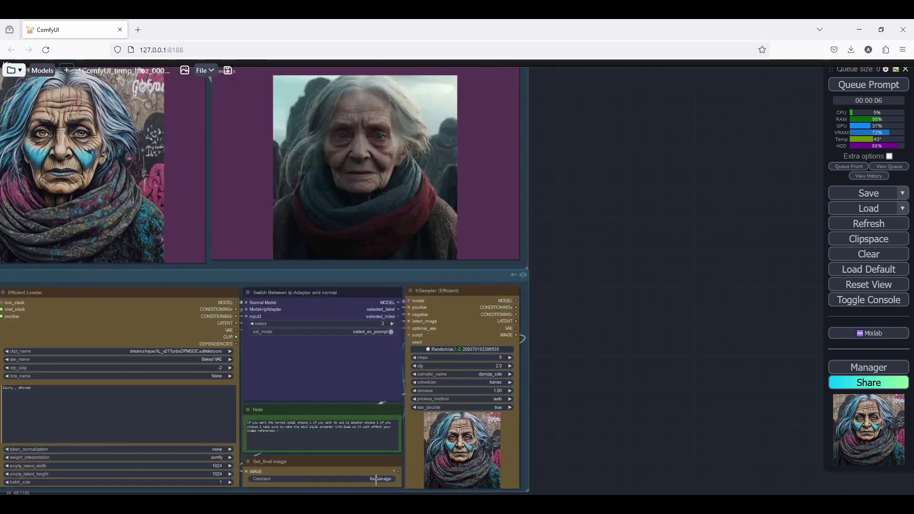
left_click_drag(380, 479, 409, 223)
scroll(457, 338, "up", 6)
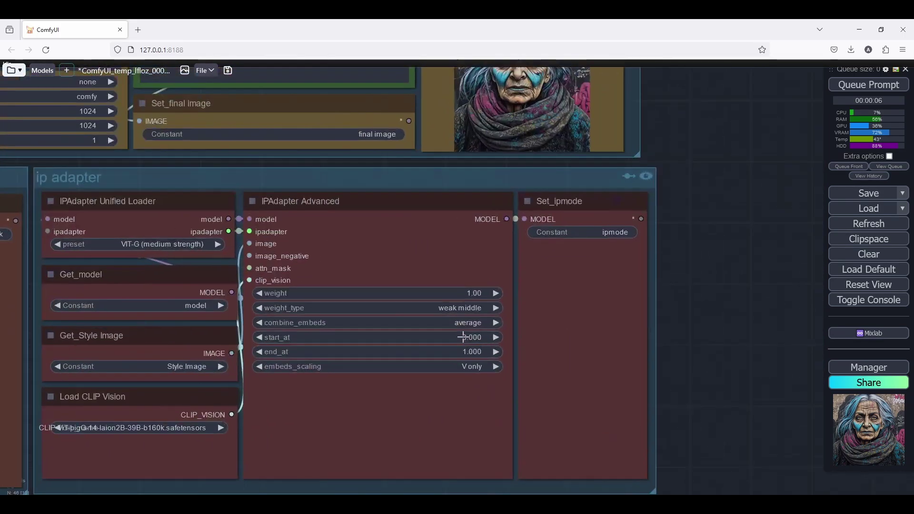
left_click(479, 308)
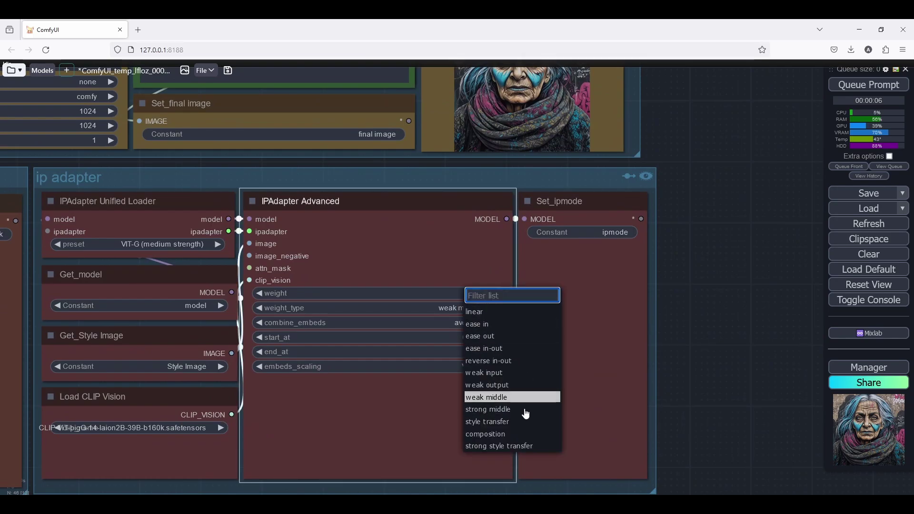
left_click(727, 388)
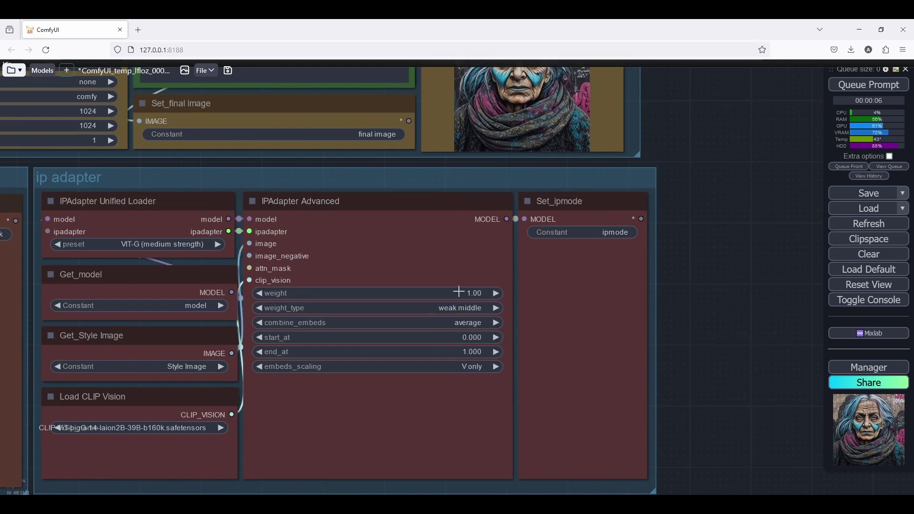
scroll(487, 366, "down", 3)
left_click(478, 333)
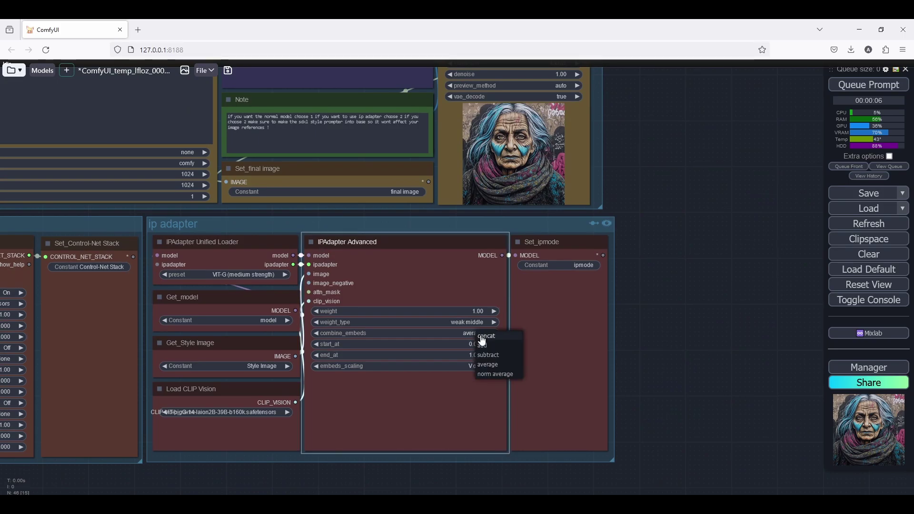
left_click(661, 347)
Step: Queue the prompt with the two-image reference mix
scroll(678, 267, "down", 7)
left_click_drag(669, 143, 611, 481)
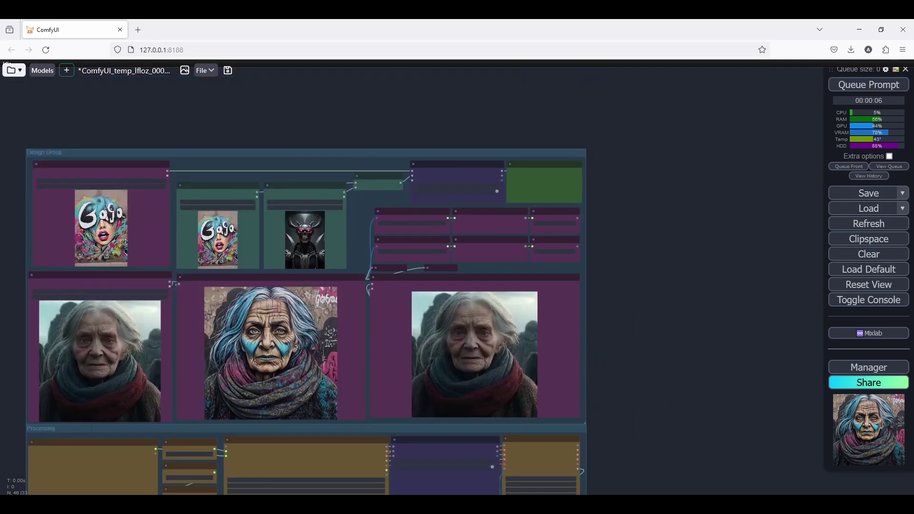
left_click(860, 88)
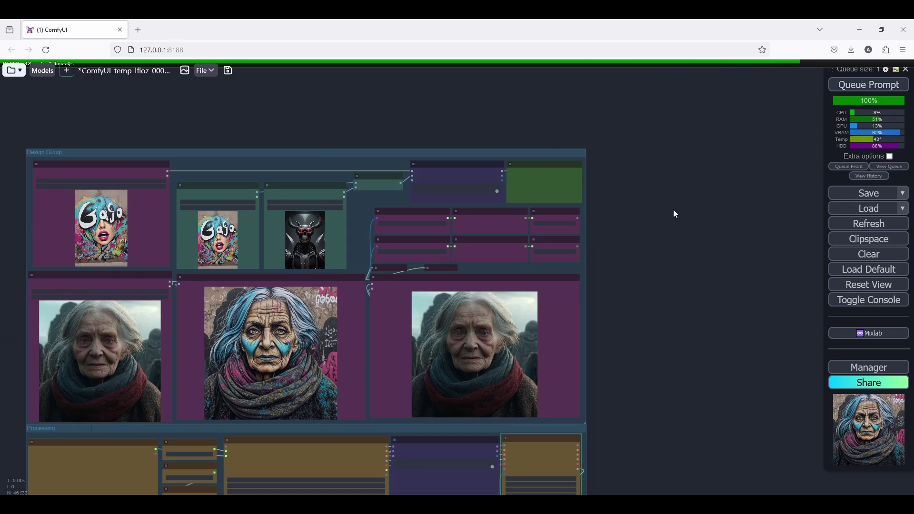
Step: Check the Ip-Adapter Choose selection and the mix images, and follow the run in the KSampler (Efficient) node's preview
scroll(649, 226, "down", 3)
left_click_drag(644, 298, 632, 254)
scroll(589, 273, "up", 2)
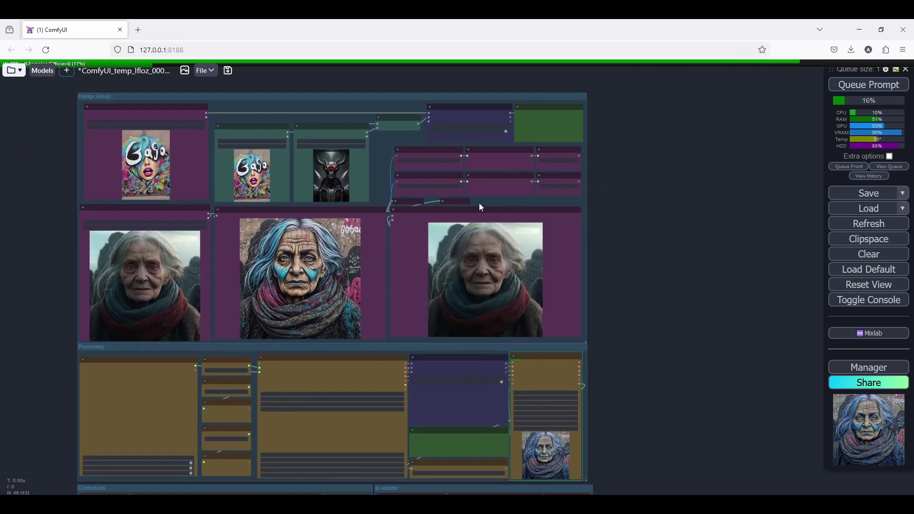
scroll(518, 92, "up", 5)
scroll(518, 126, "up", 6)
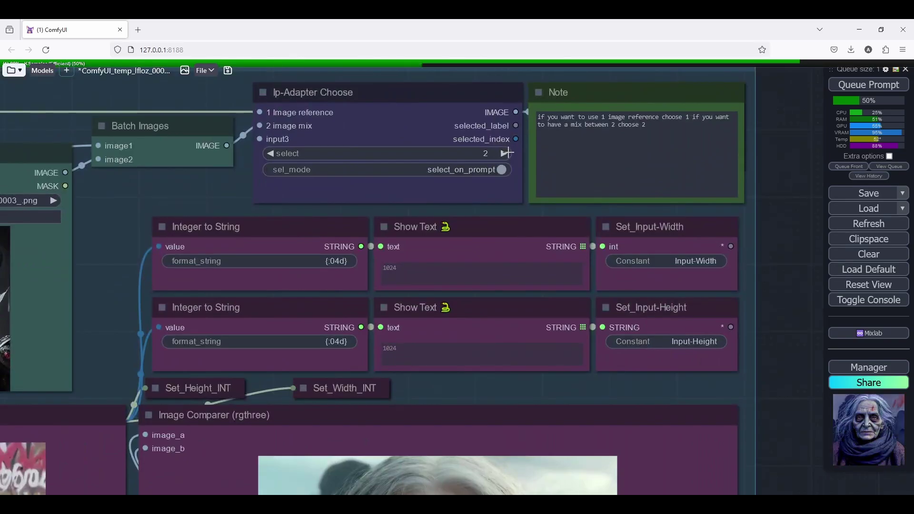
scroll(508, 114, "down", 7)
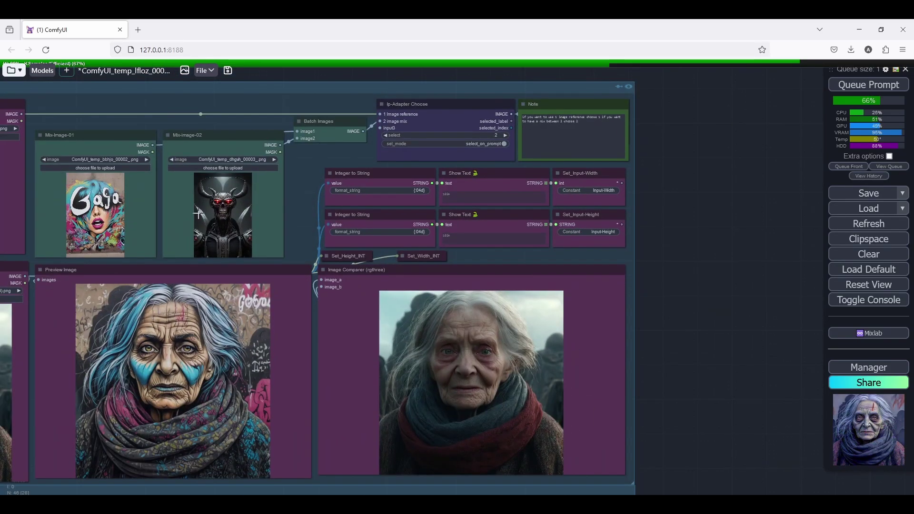
scroll(318, 162, "down", 2)
scroll(376, 141, "down", 3)
scroll(414, 405, "up", 8)
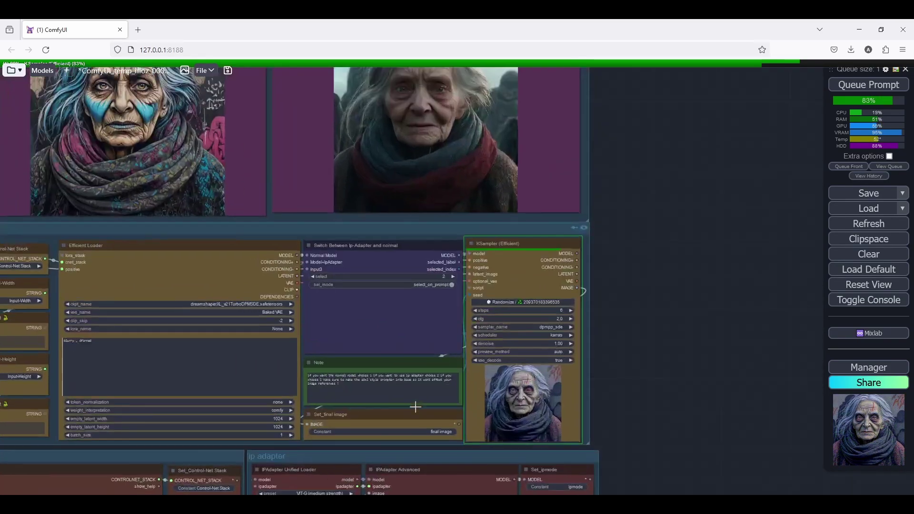
scroll(471, 295, "down", 7)
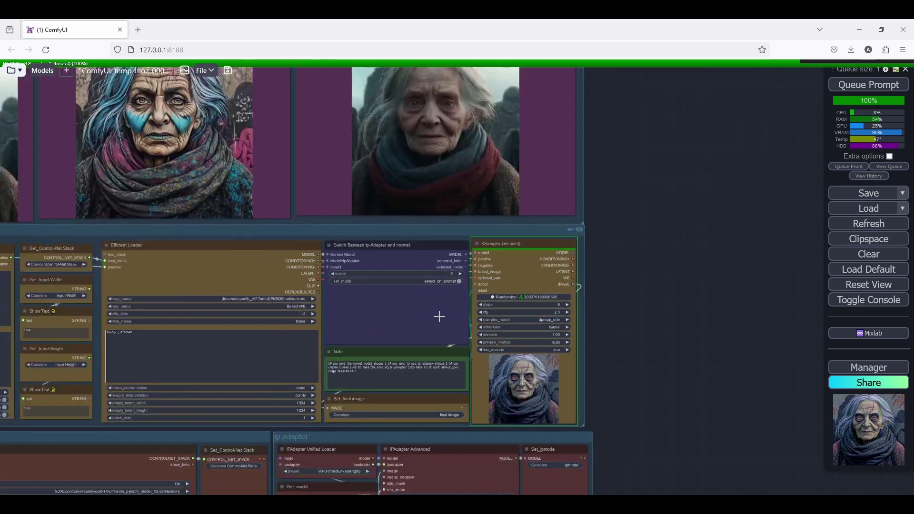
scroll(466, 152, "up", 5)
Step: Compare the mixed-reference portrait with the two mix images and with the original photo in the Image Comparer
scroll(466, 152, "down", 3)
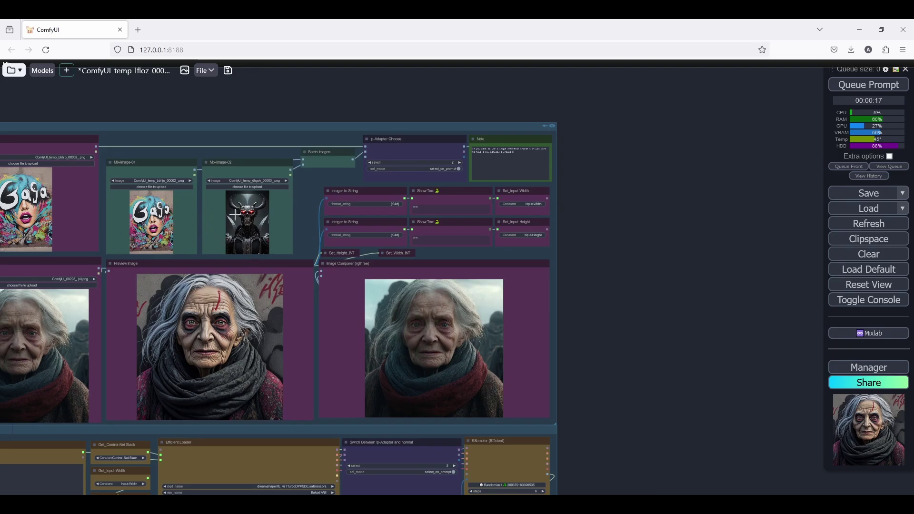
scroll(235, 215, "up", 5)
scroll(246, 226, "down", 2)
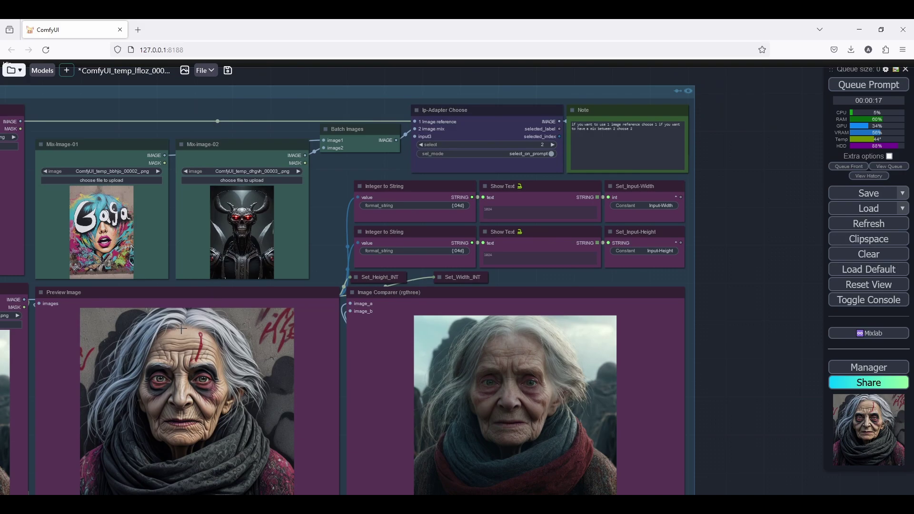
scroll(540, 361, "down", 4)
scroll(541, 360, "up", 6)
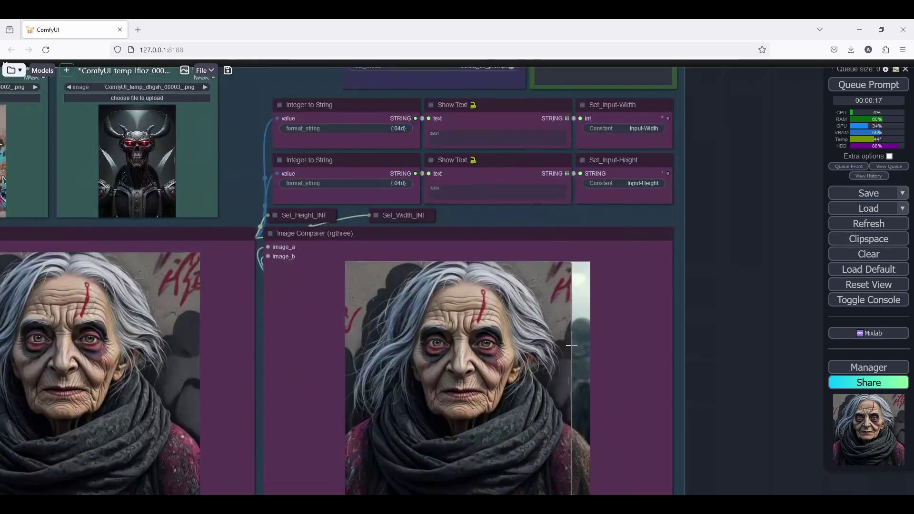
Step: Save the mixed-reference portrait from the Preview Image node
scroll(541, 360, "down", 5)
right_click(247, 336)
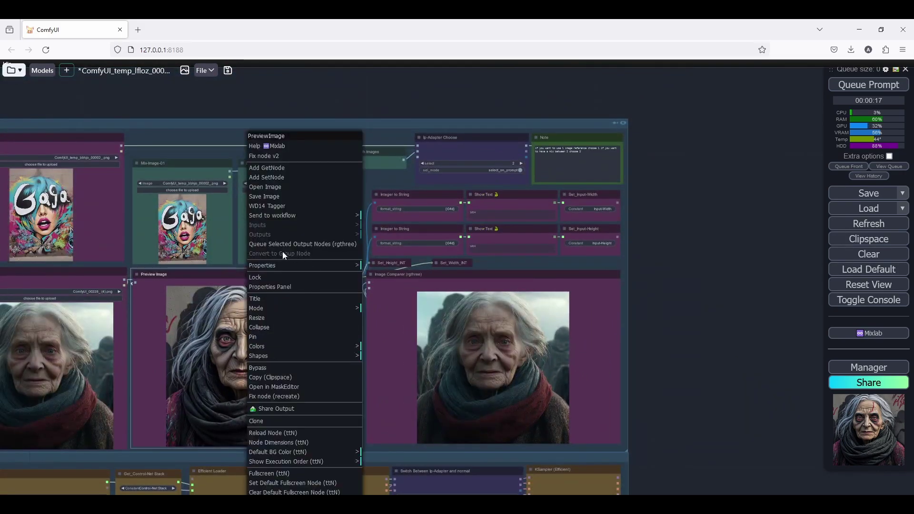
left_click(278, 196)
Step: Set the IPAdapter Advanced node's weight_type to strong style transfer
left_click_drag(720, 316, 685, 198)
scroll(655, 251, "down", 6)
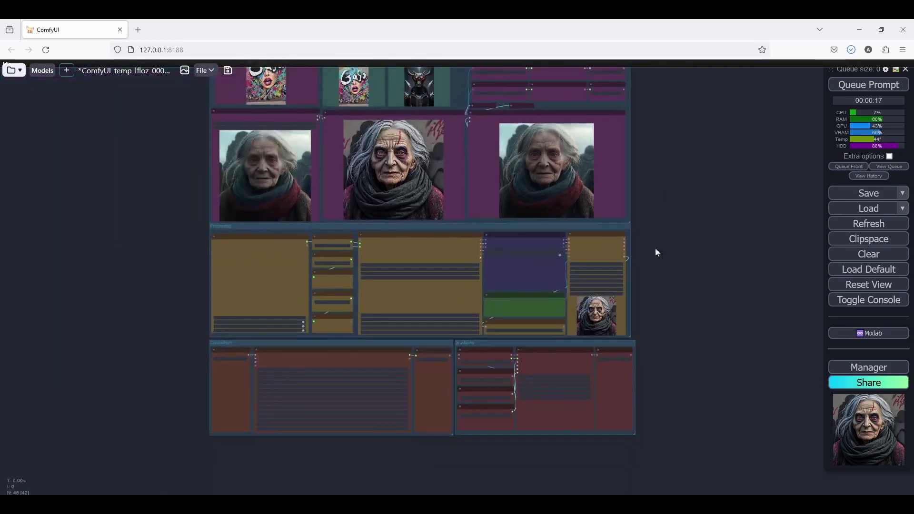
scroll(607, 395, "up", 13)
scroll(552, 394, "down", 3)
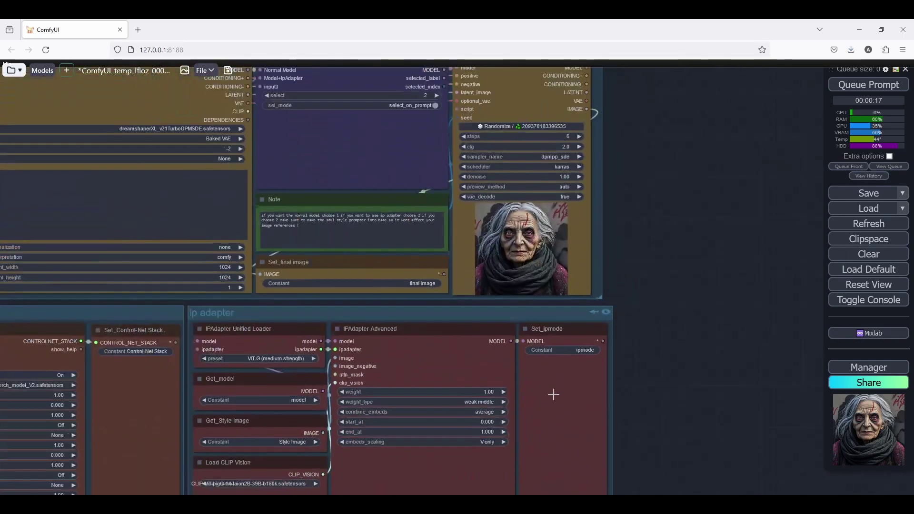
left_click(484, 402)
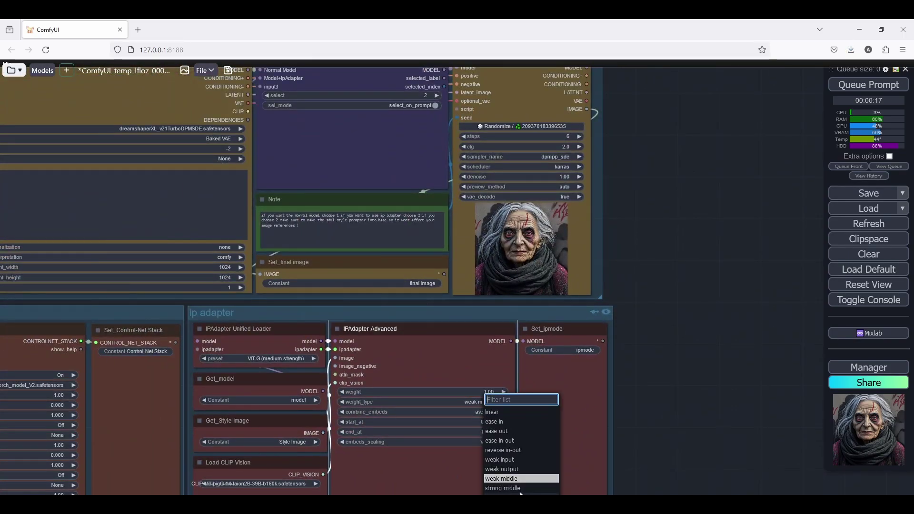
scroll(520, 491, "down", 3)
left_click(520, 463)
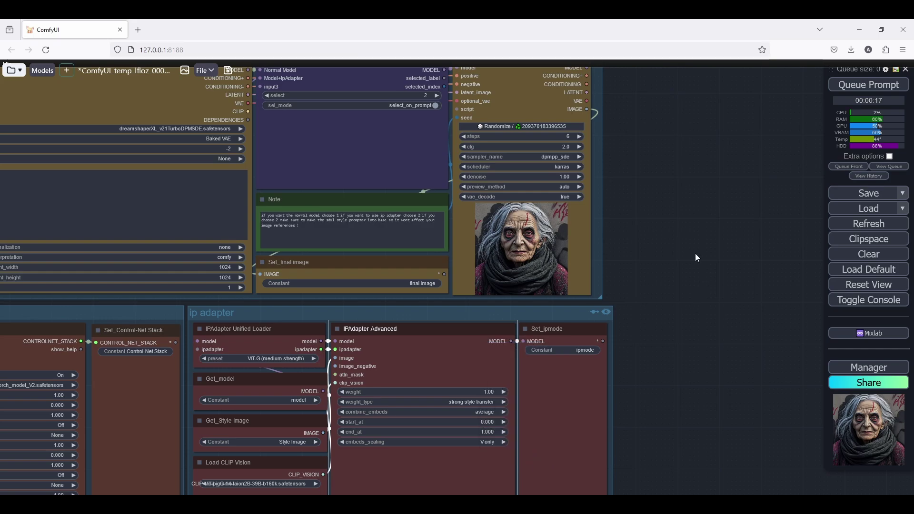
Step: Queue the prompt with the strong style transfer weight type
scroll(695, 254, "down", 6)
left_click_drag(680, 259, 588, 490)
left_click_drag(603, 206, 596, 257)
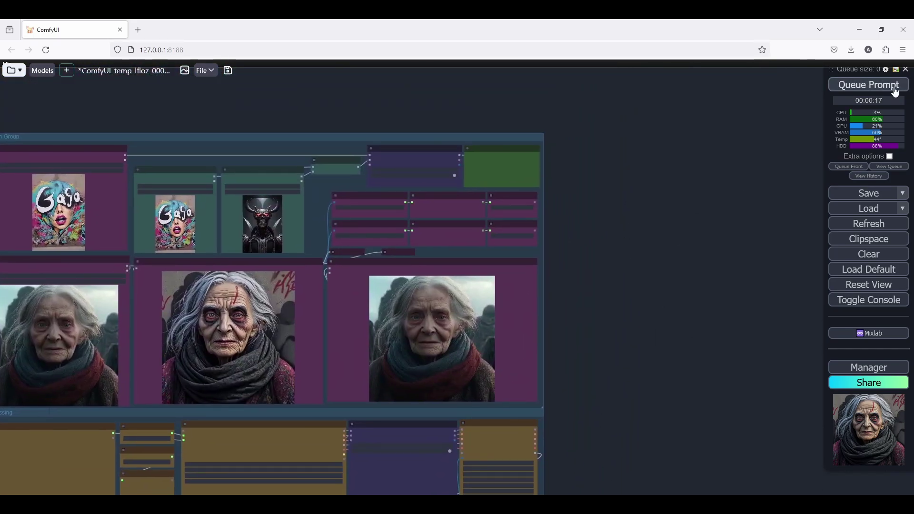
left_click(895, 87)
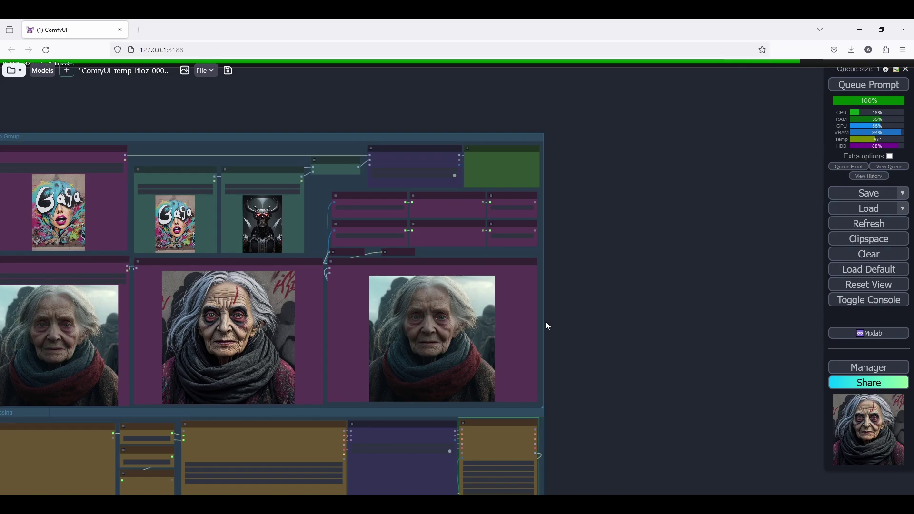
Step: Follow the strong style transfer run in the Processing group and inspect the KSampler (Efficient) node's preview
left_click_drag(546, 325, 558, 244)
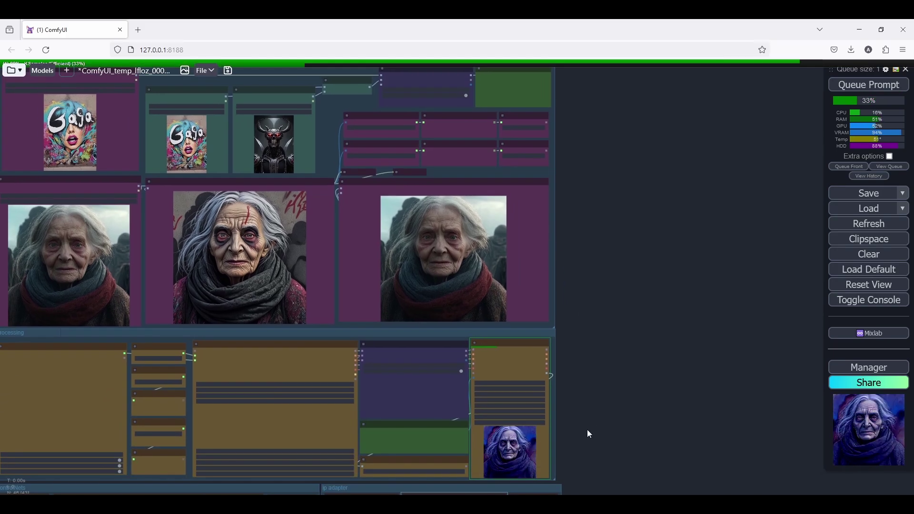
scroll(534, 469, "up", 5)
scroll(530, 470, "up", 8)
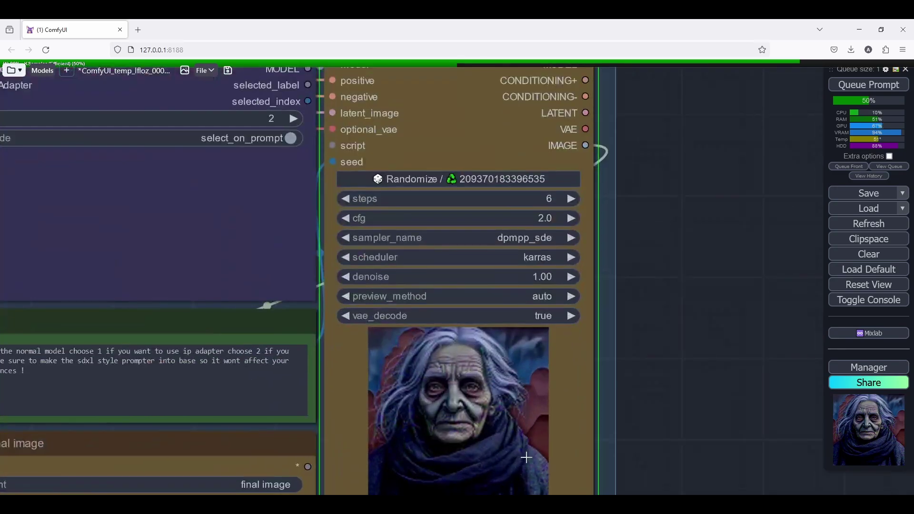
scroll(562, 259, "down", 7)
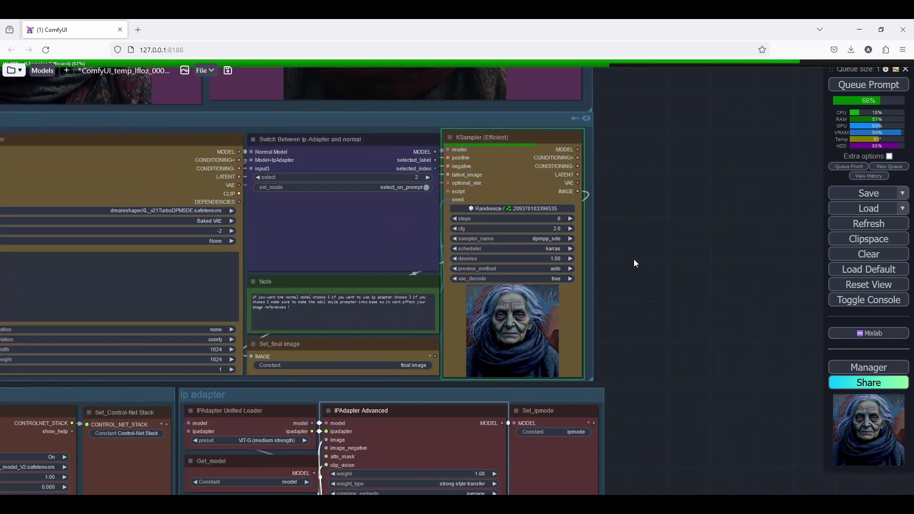
scroll(633, 259, "down", 7)
scroll(625, 251, "up", 1)
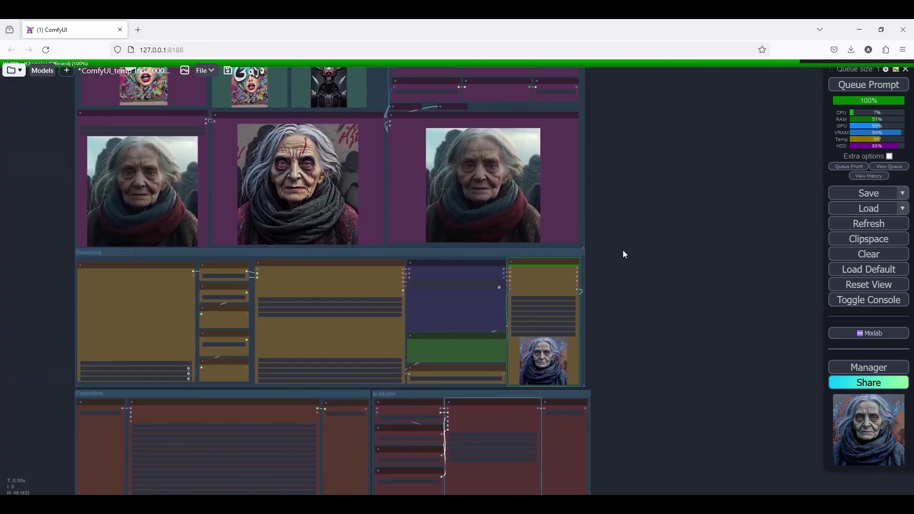
scroll(620, 214, "up", 5)
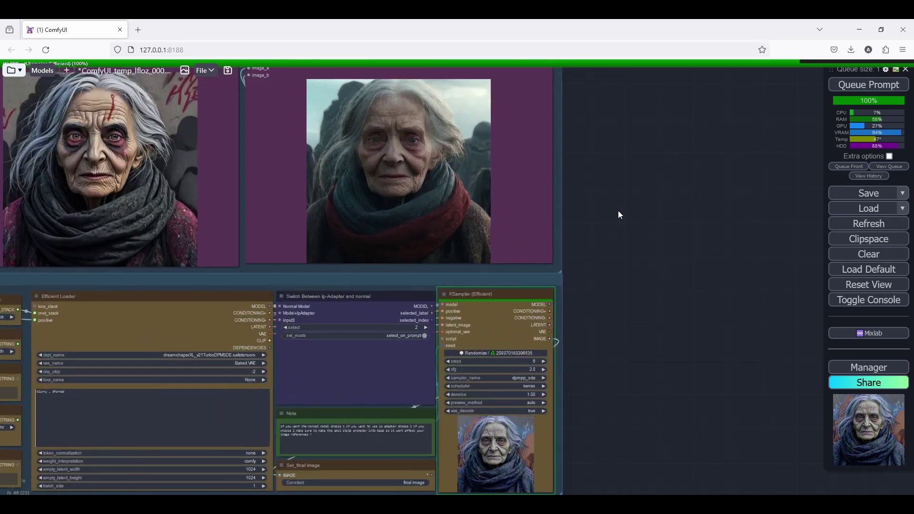
Step: Compare the strong style transfer portrait with the original photo in the Image Comparer and with the reference images
left_click_drag(618, 215, 623, 295)
scroll(614, 297, "down", 6)
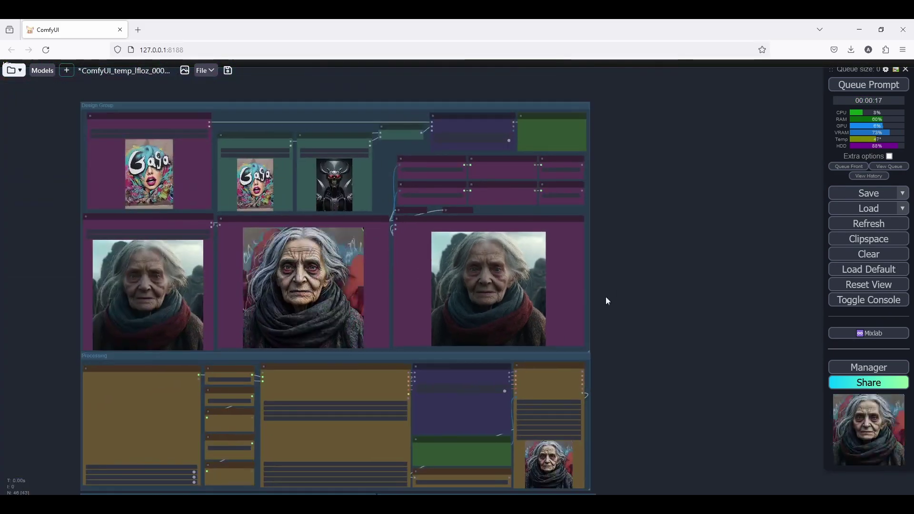
scroll(542, 283, "up", 8)
scroll(542, 283, "down", 6)
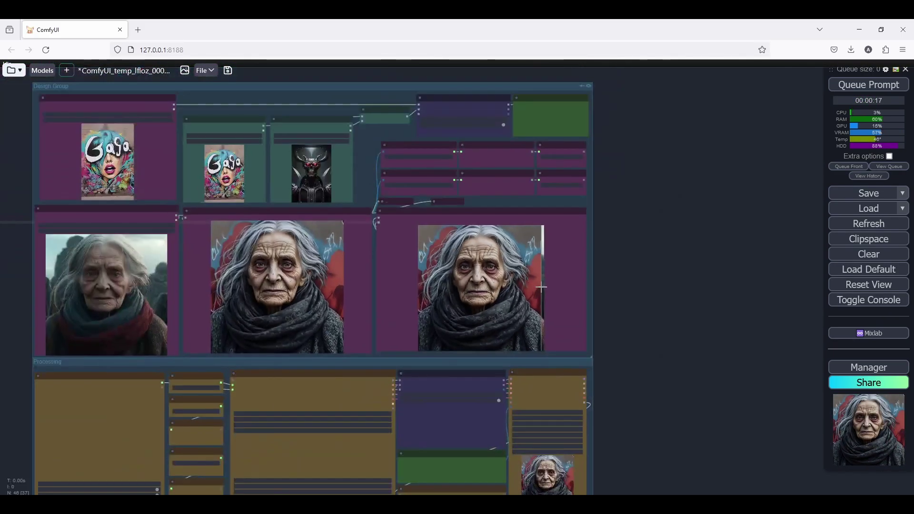
left_click_drag(542, 282, 527, 299)
scroll(526, 298, "up", 4)
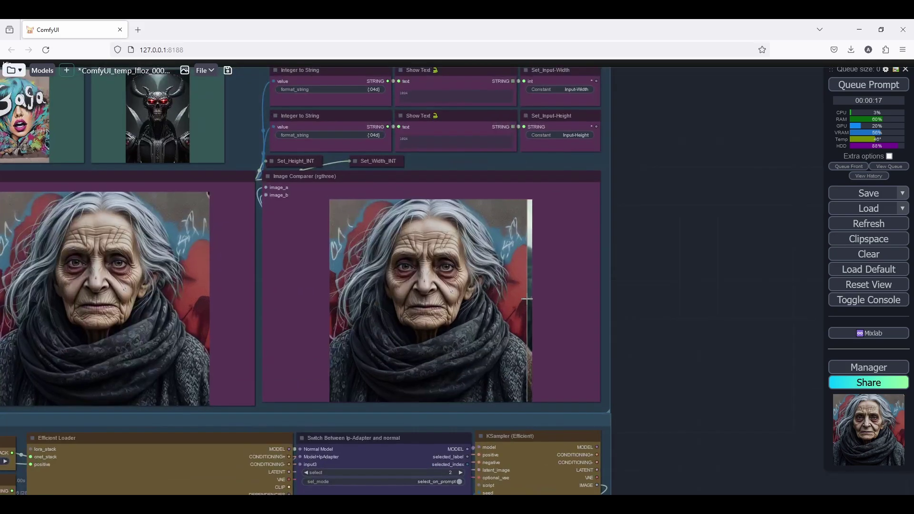
scroll(527, 297, "down", 5)
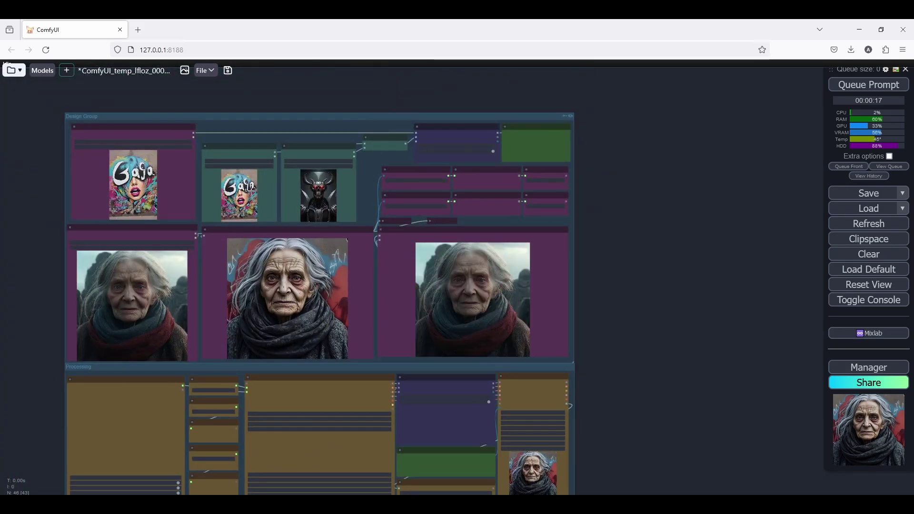
scroll(229, 175, "up", 5)
scroll(231, 177, "down", 1)
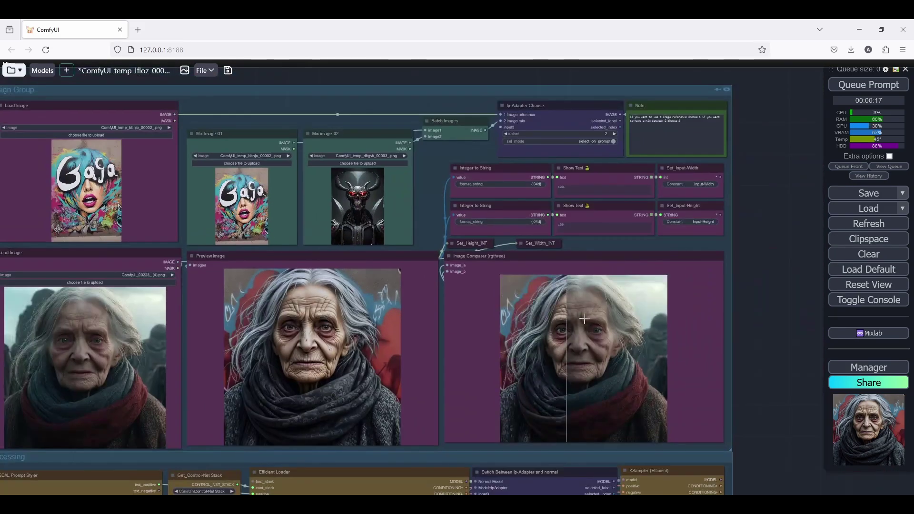
Step: Save the strong style transfer portrait from the Preview Image node
scroll(653, 334, "down", 3)
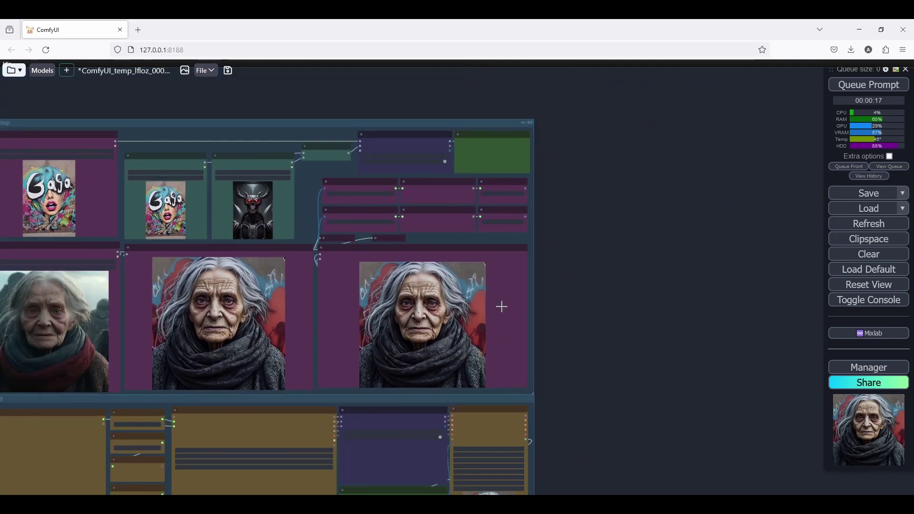
right_click(222, 313)
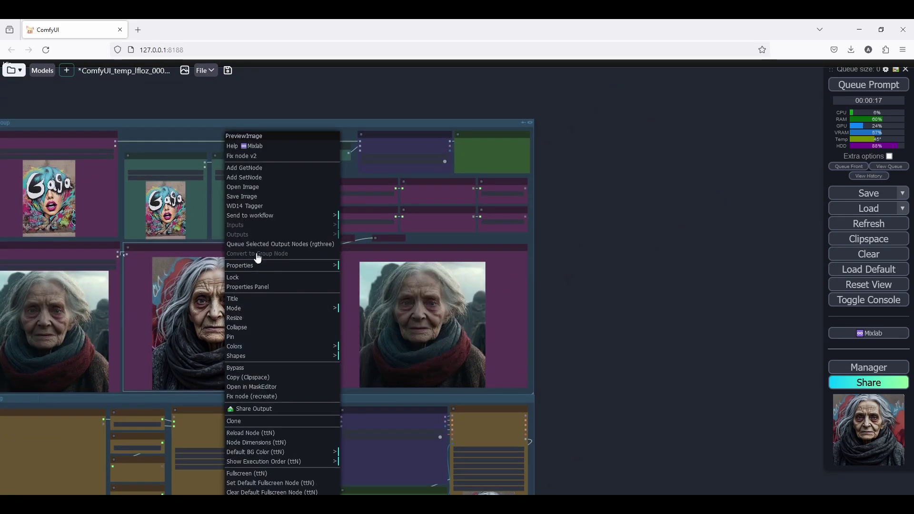
left_click(248, 200)
Step: Set the IPAdapter Advanced node's combine_embeds to concat
left_click_drag(603, 416, 569, 216)
scroll(423, 259, "up", 4)
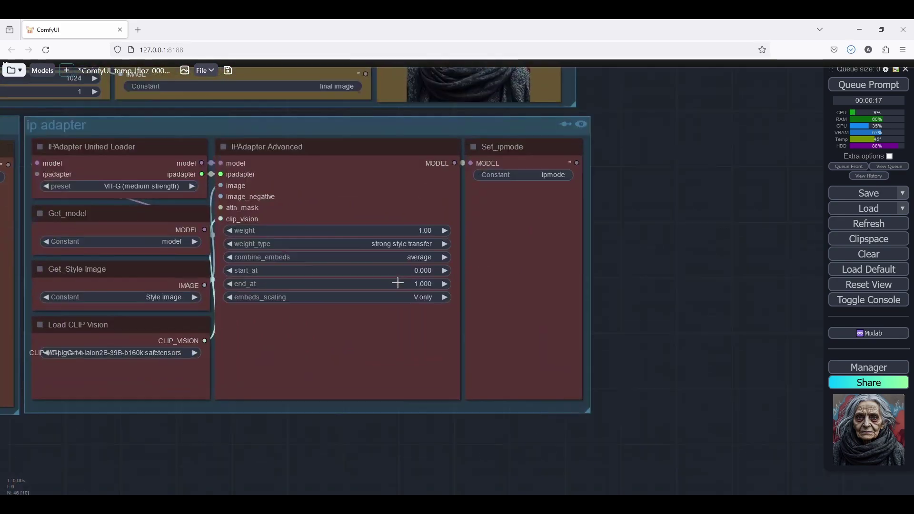
left_click(422, 257)
left_click(453, 260)
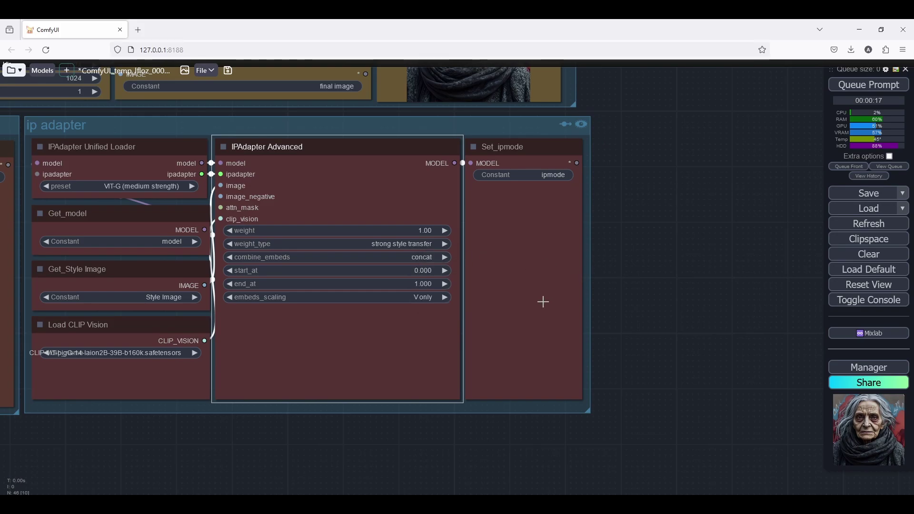
Step: Queue the prompt with the concat embeds setting and move the floating queue menu further down
scroll(542, 302, "down", 3)
left_click_drag(652, 175, 602, 359)
scroll(601, 243, "down", 6)
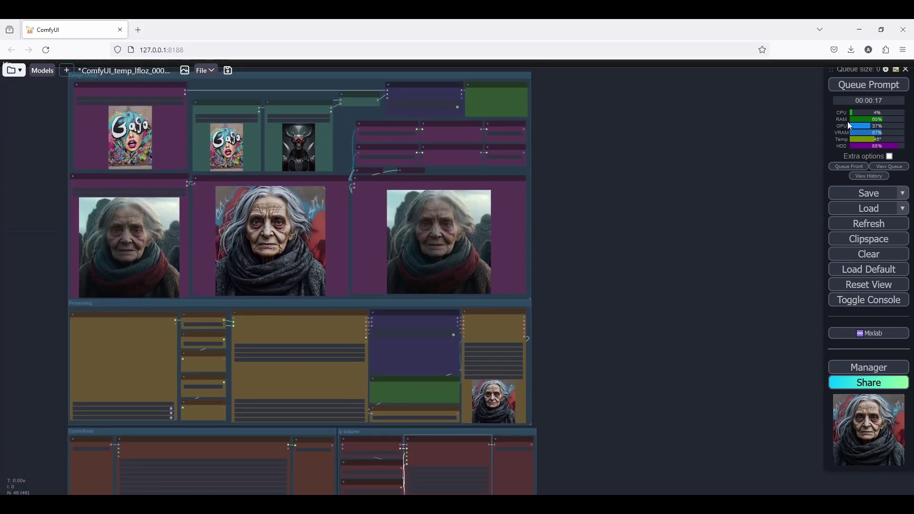
left_click(877, 86)
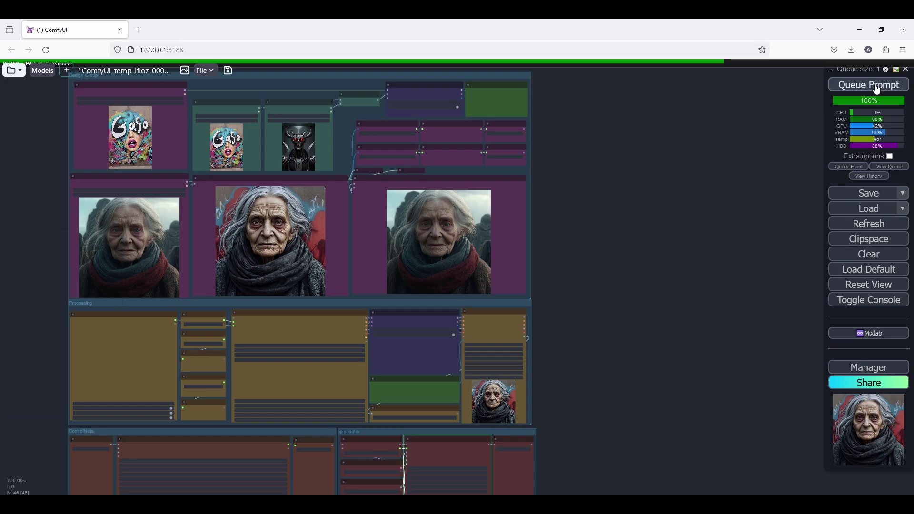
left_click_drag(831, 72, 831, 115)
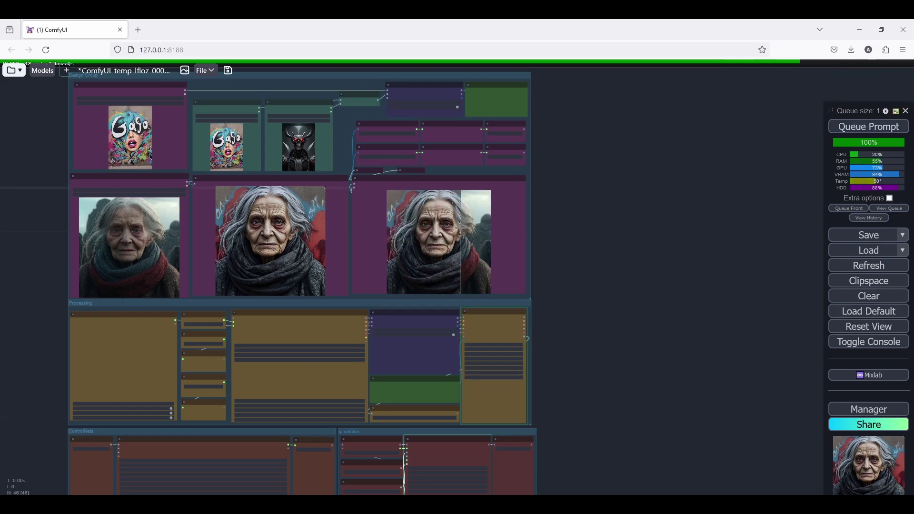
Step: Follow the concat run in the KSampler (Efficient) node's preview and review the reference images in the Design Group
scroll(467, 228, "up", 4)
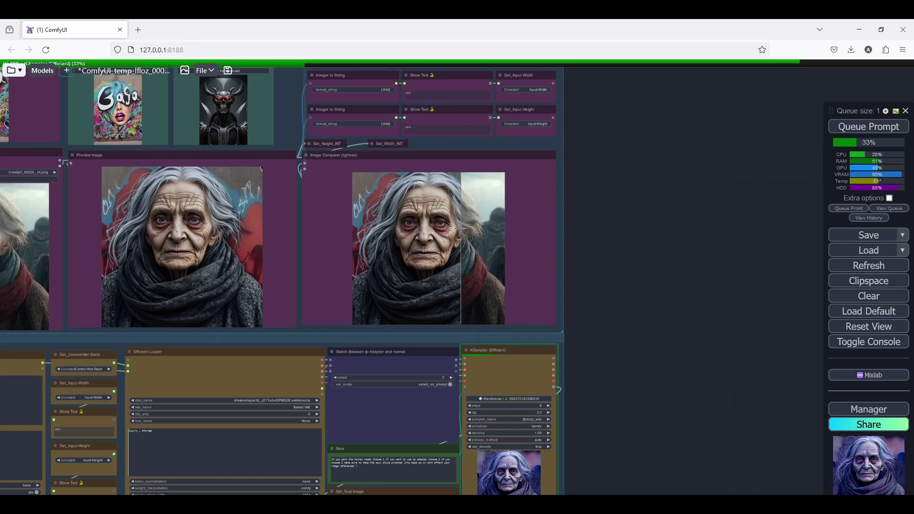
scroll(507, 261, "down", 6)
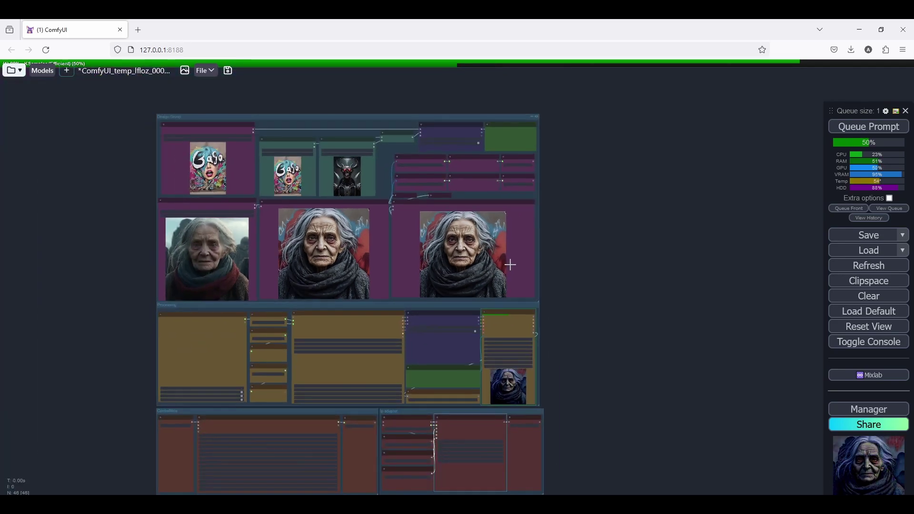
scroll(476, 433, "up", 6)
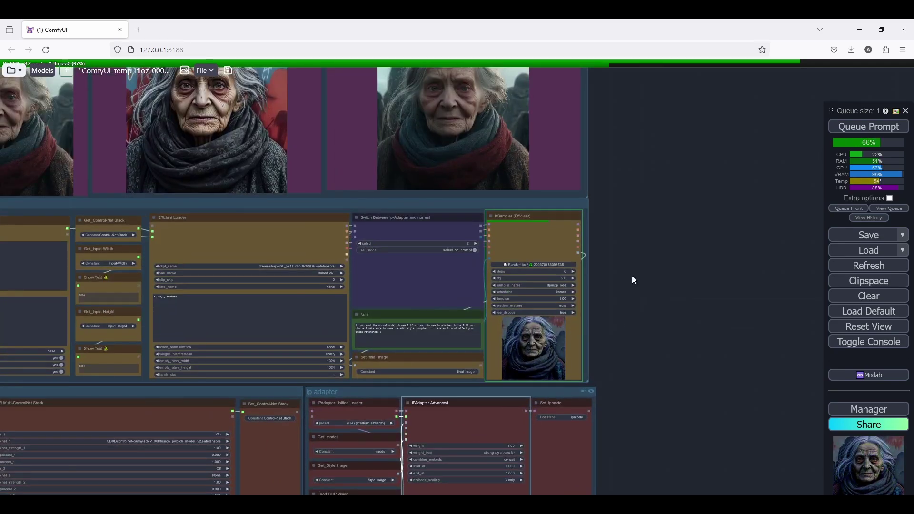
left_click_drag(633, 278, 639, 430)
scroll(629, 378, "down", 4)
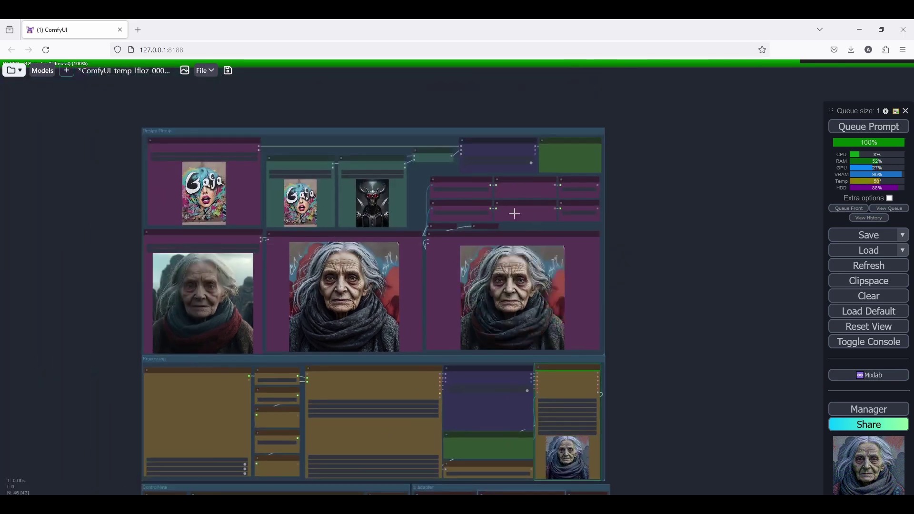
scroll(429, 167, "up", 4)
scroll(433, 164, "up", 2)
scroll(436, 162, "down", 4)
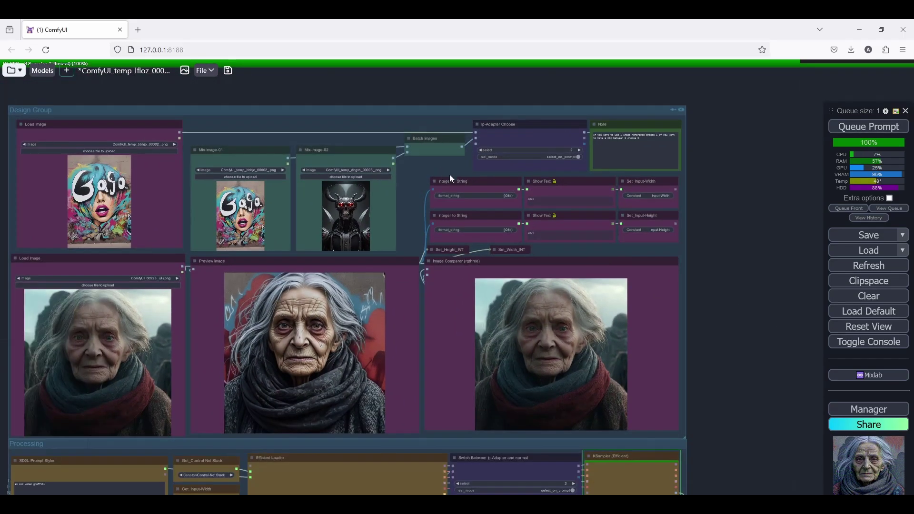
left_click_drag(650, 385, 654, 320)
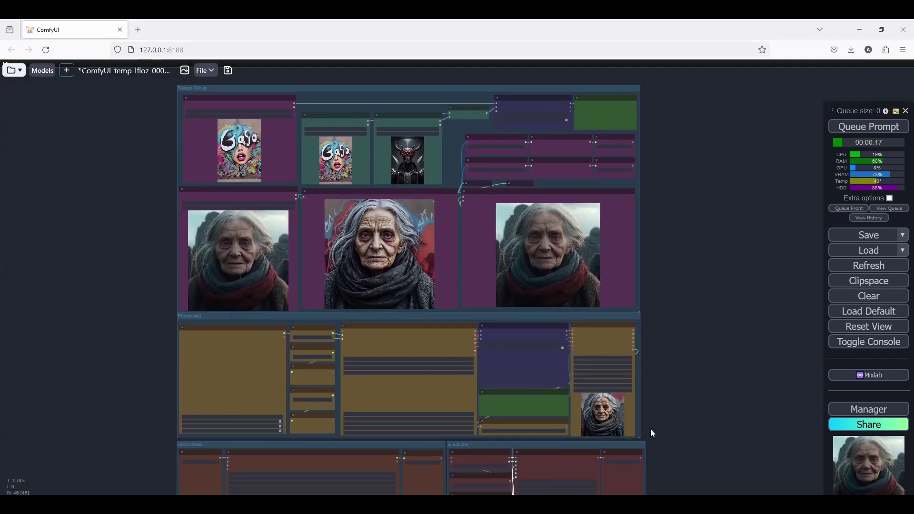
Step: Compare the concat portrait with the original photo in the Preview Image and Image Comparer nodes
scroll(651, 432, "up", 4)
scroll(651, 431, "down", 2)
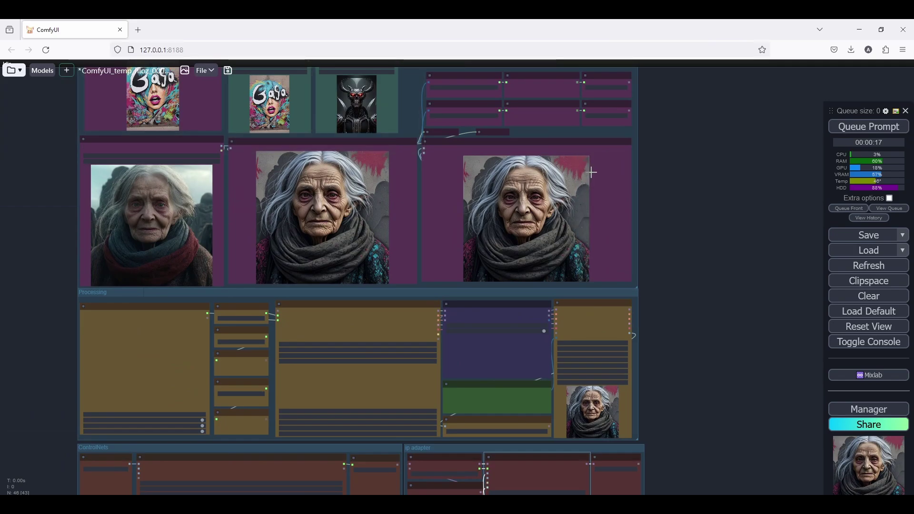
scroll(592, 173, "down", 3)
scroll(592, 175, "up", 7)
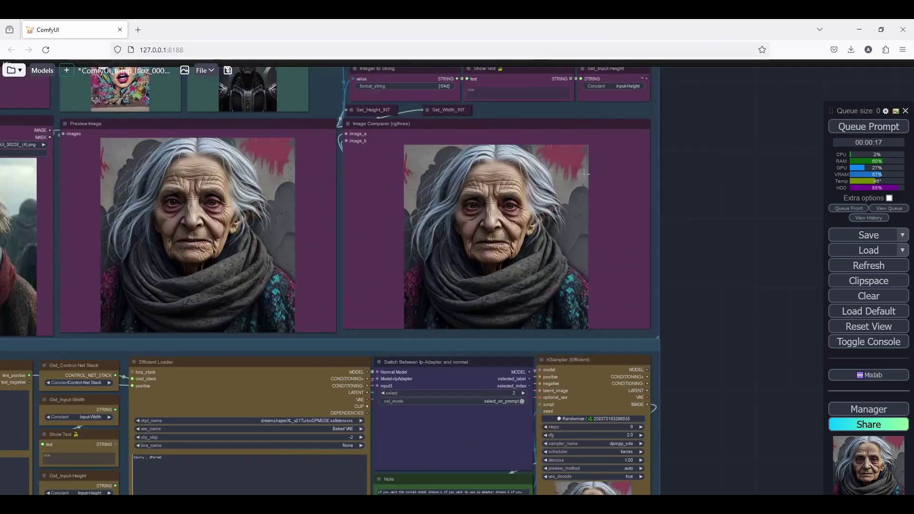
scroll(612, 203, "down", 7)
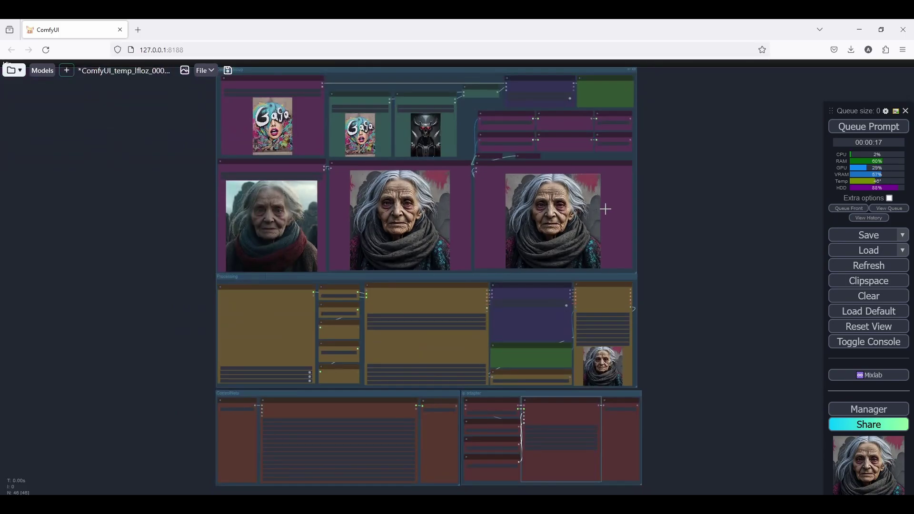
Step: Set the IPAdapter Advanced node's weight_type to linear
scroll(581, 398, "down", 1)
scroll(580, 399, "up", 10)
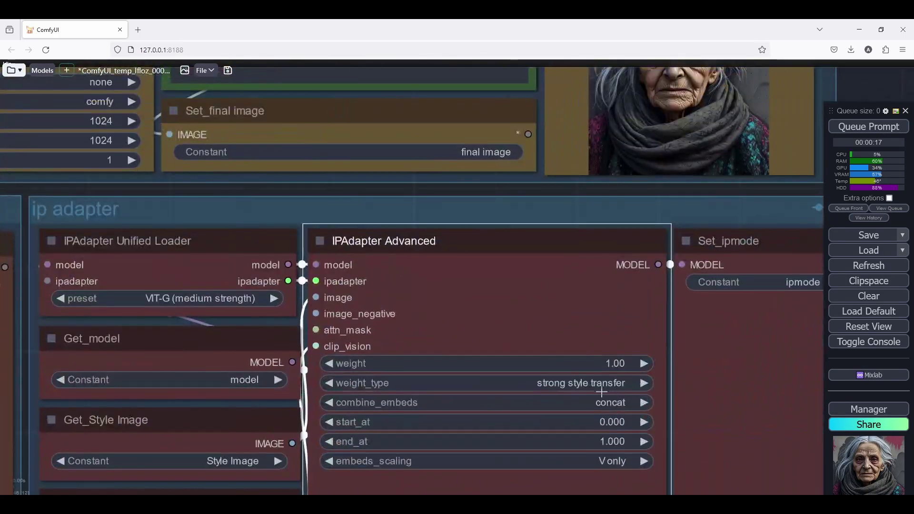
left_click(601, 385)
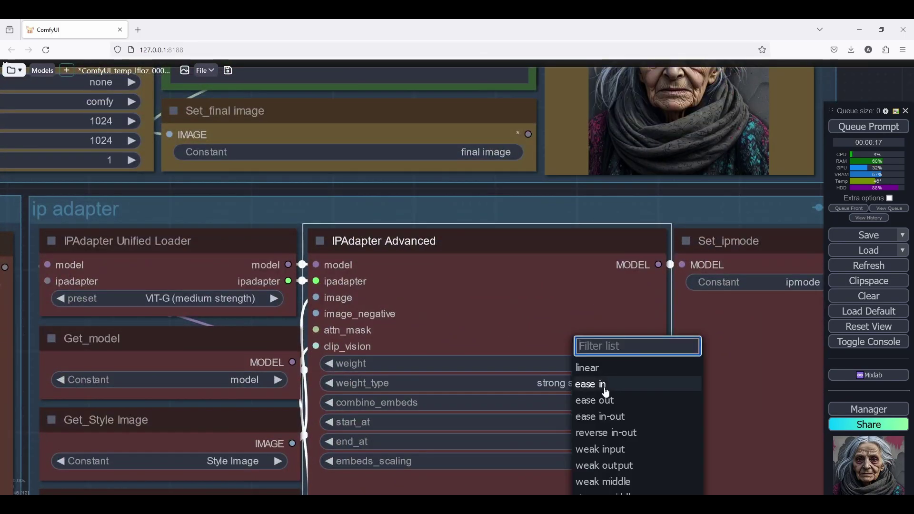
left_click(599, 368)
scroll(645, 394, "down", 3)
left_click_drag(614, 109, 601, 390)
scroll(478, 285, "up", 1)
scroll(333, 183, "up", 12)
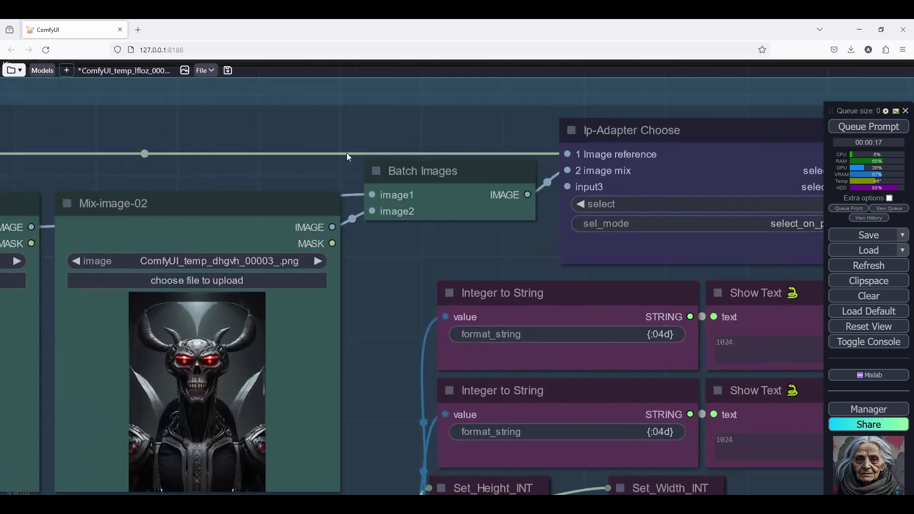
scroll(399, 232, "down", 6)
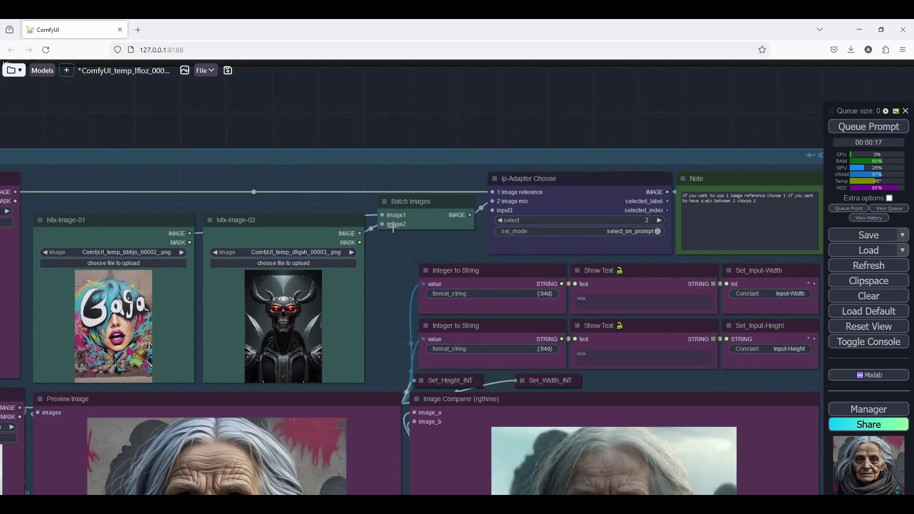
double_click(399, 247)
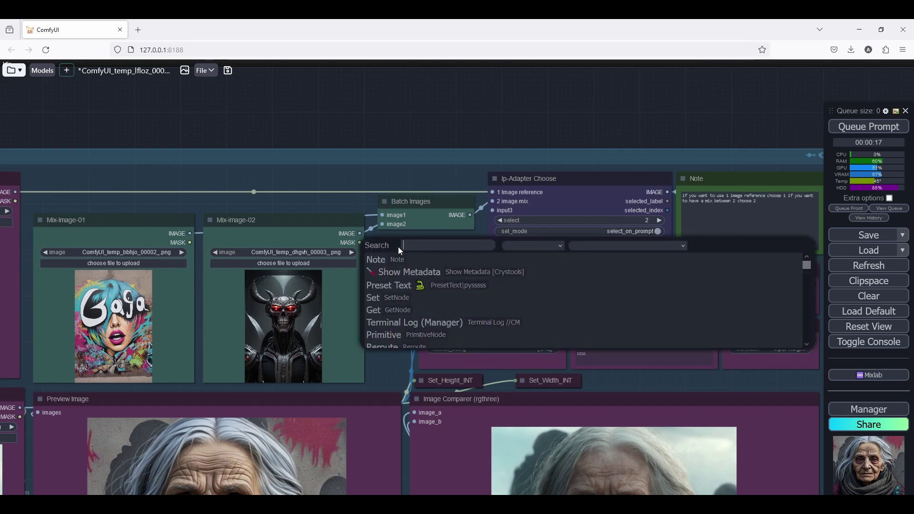
type("load image")
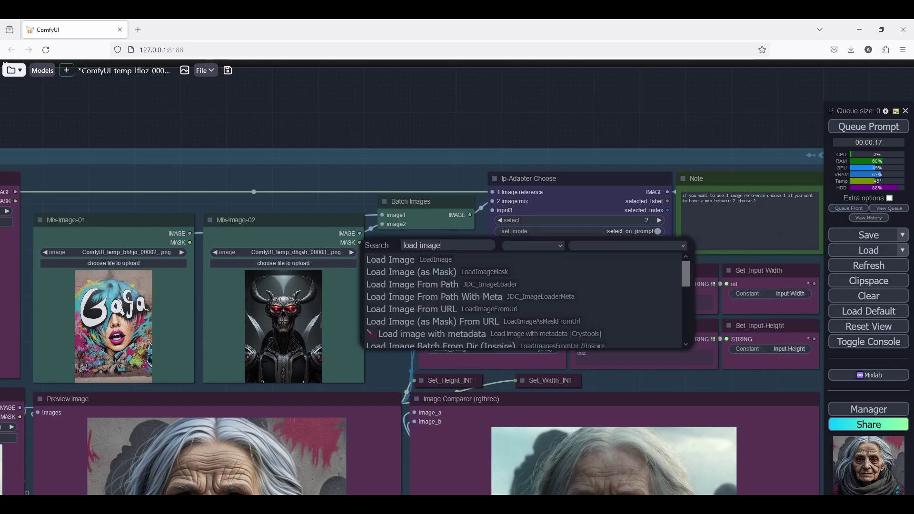
type(" b")
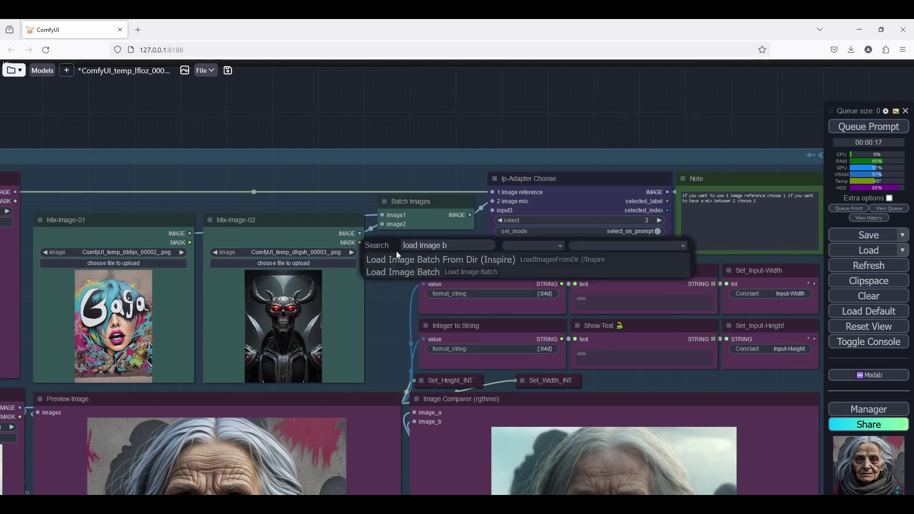
left_click(400, 274)
left_click(456, 245)
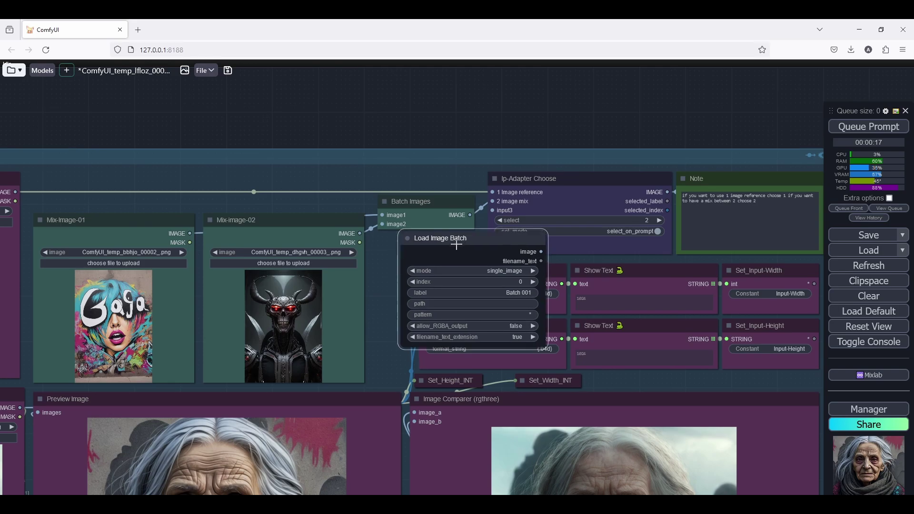
key("Delete")
Step: Search the nodes for "image bat" and add a Make Image Batch node just below the Batch Images node
double_click(422, 246)
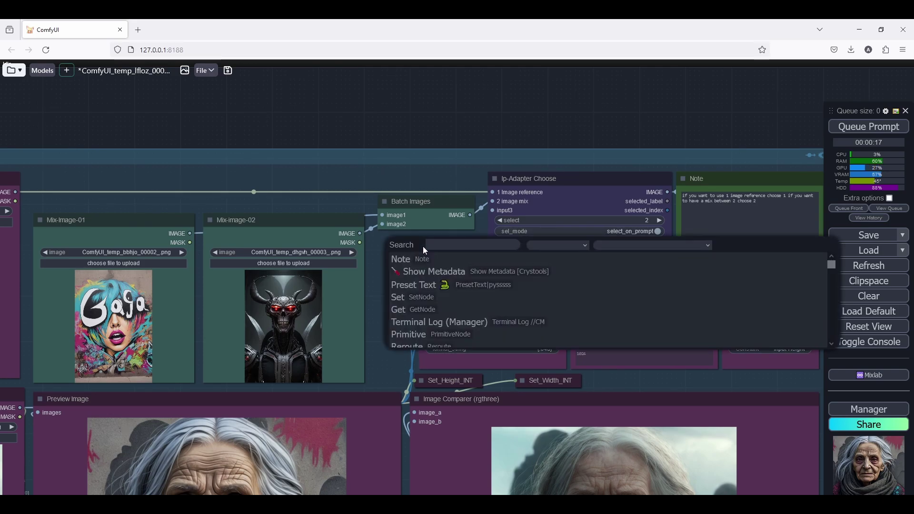
type("image bat")
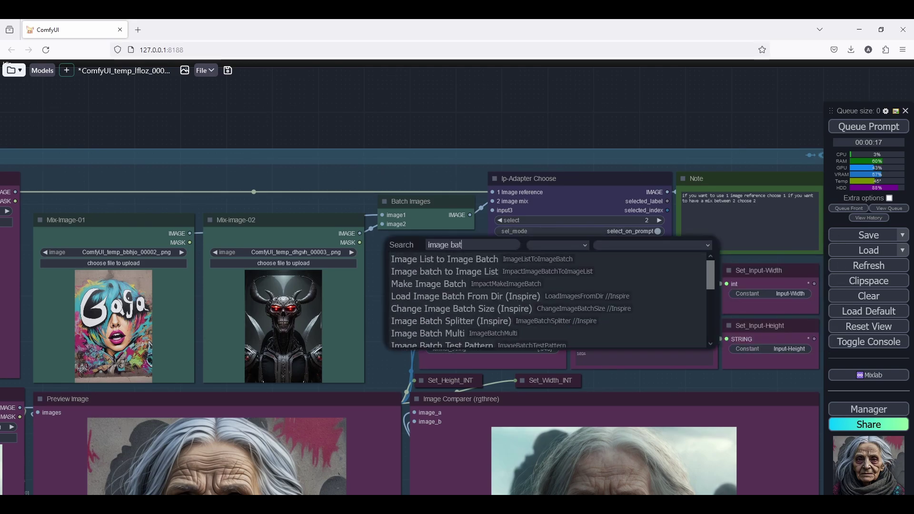
left_click(453, 285)
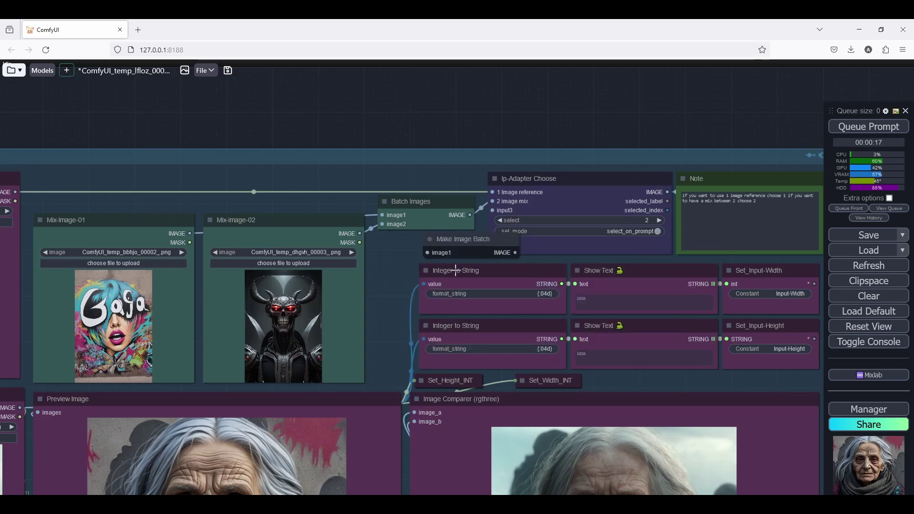
left_click_drag(461, 246, 422, 250)
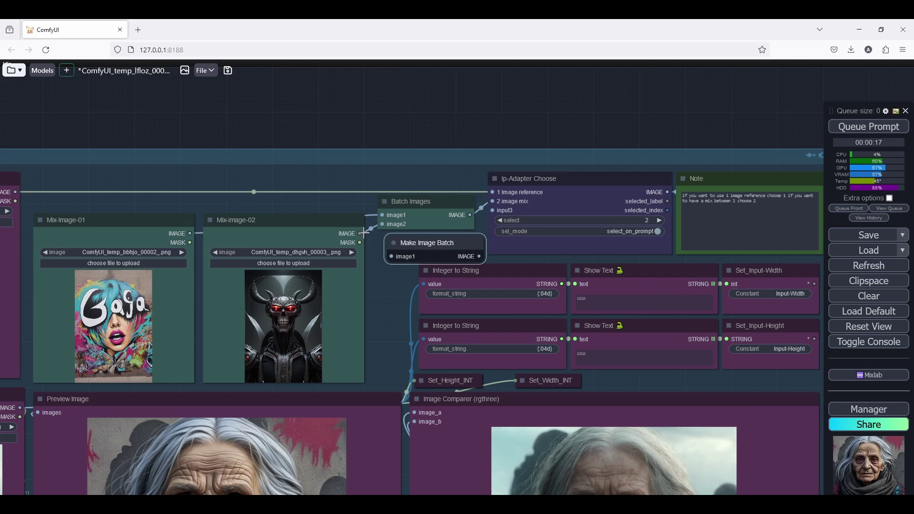
Step: Try linking Mix-image-02's IMAGE output to image1 through image4 of the Make Image Batch node, and delete that node
left_click_drag(360, 233, 392, 284)
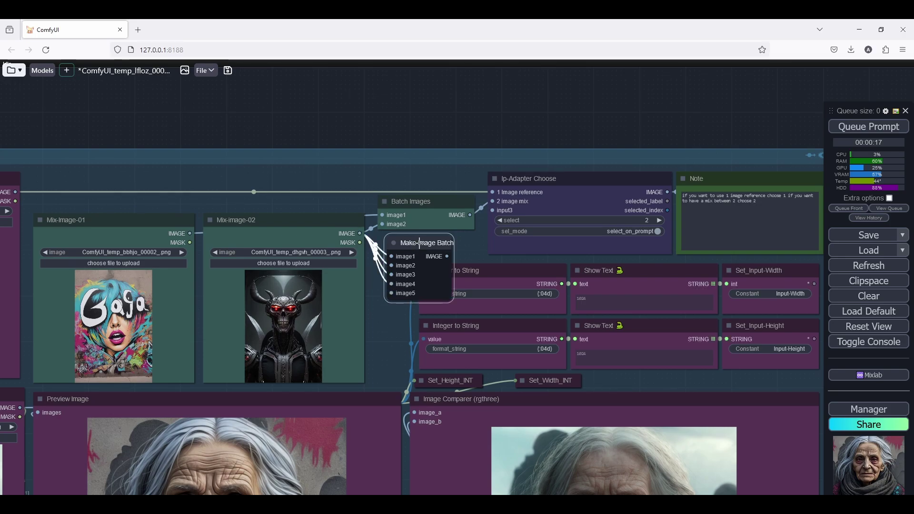
left_click_drag(418, 243, 408, 243)
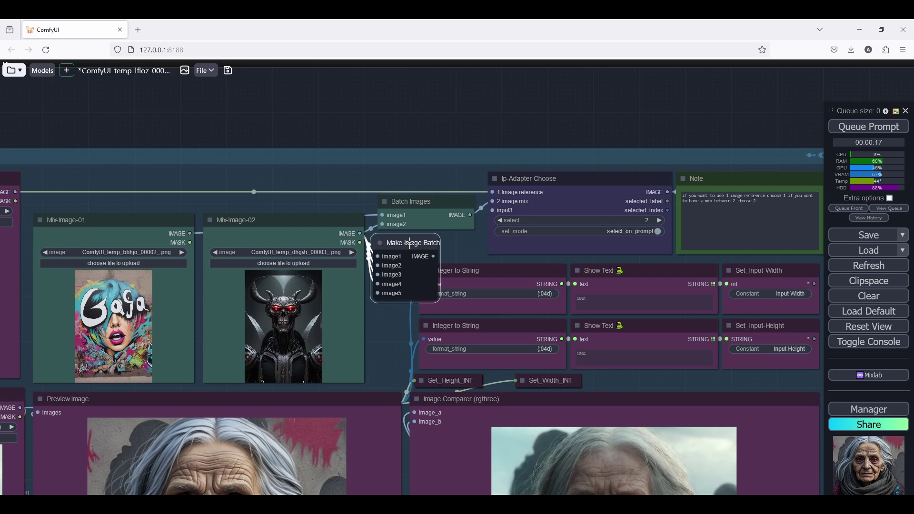
key("Delete")
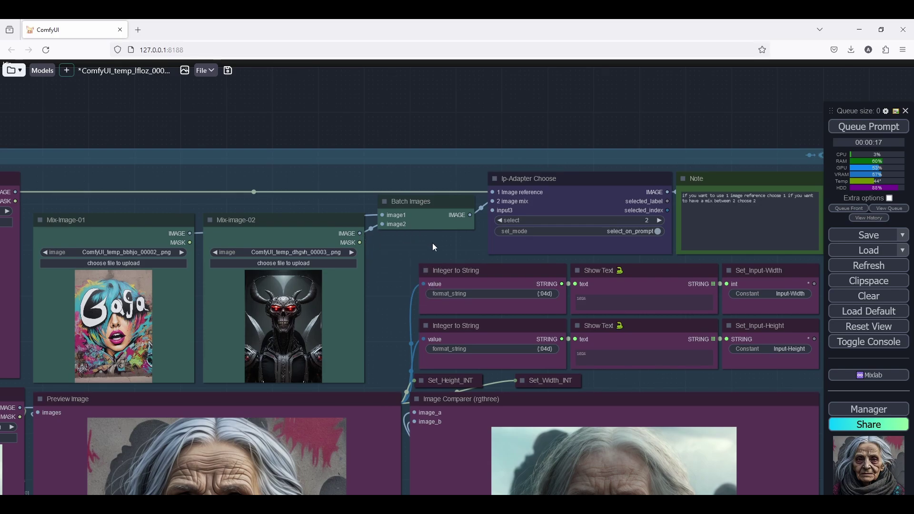
scroll(293, 228, "down", 9)
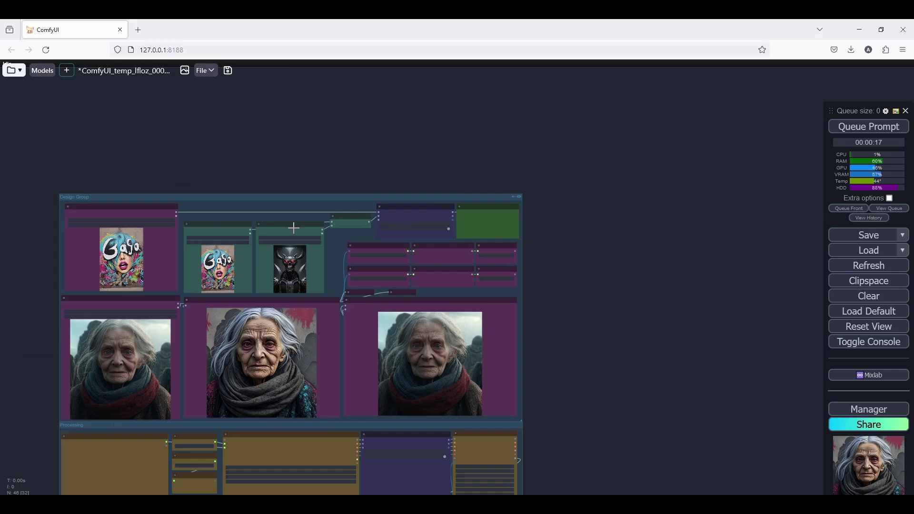
scroll(347, 238, "up", 5)
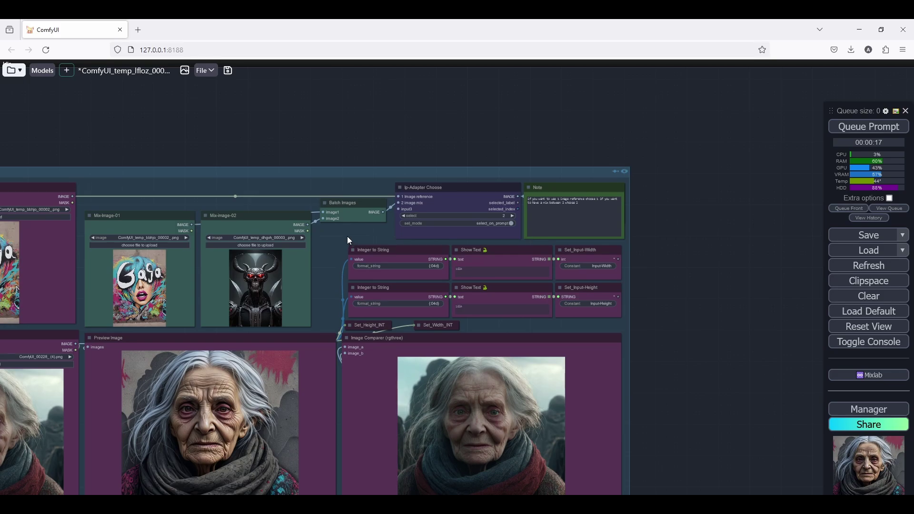
scroll(347, 236, "down", 6)
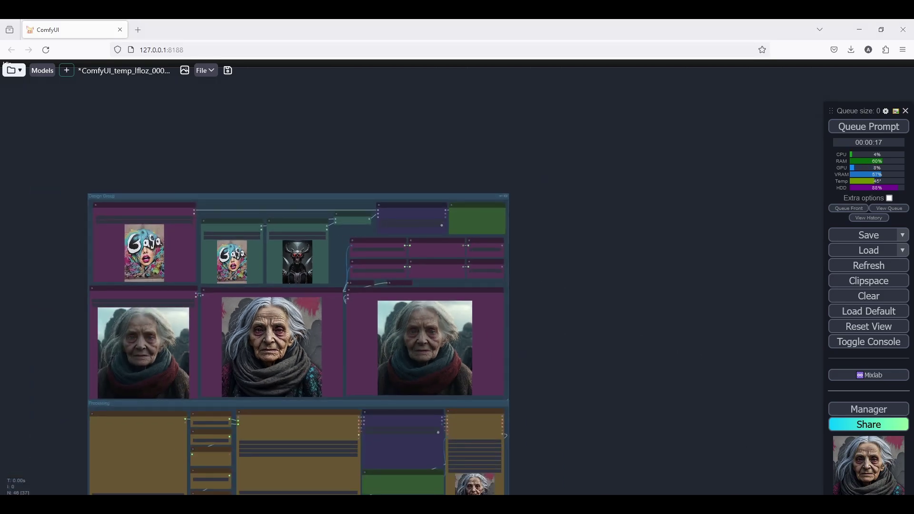